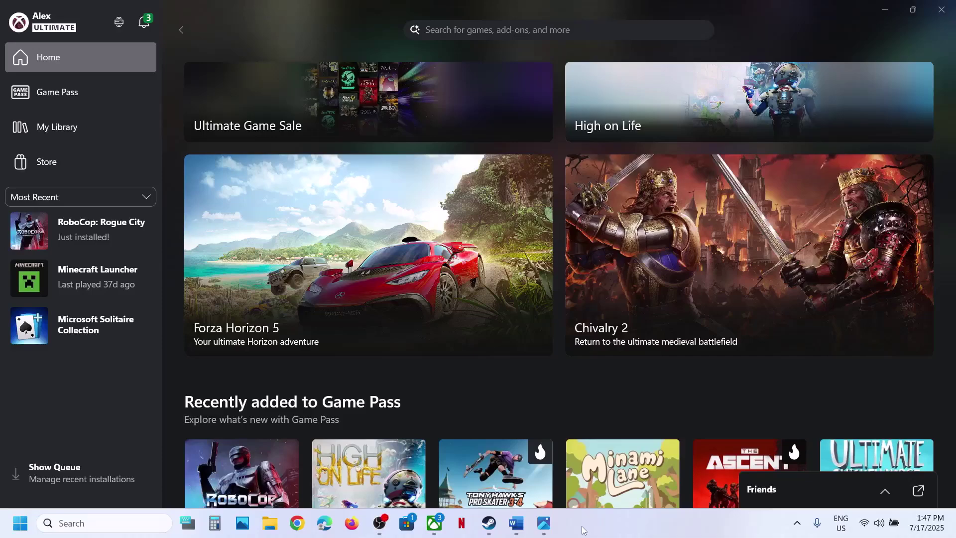
# Step: Review the error code screenshot and highlight the Repair/Reset Xbox step in the notes
pyautogui.click(546, 531)
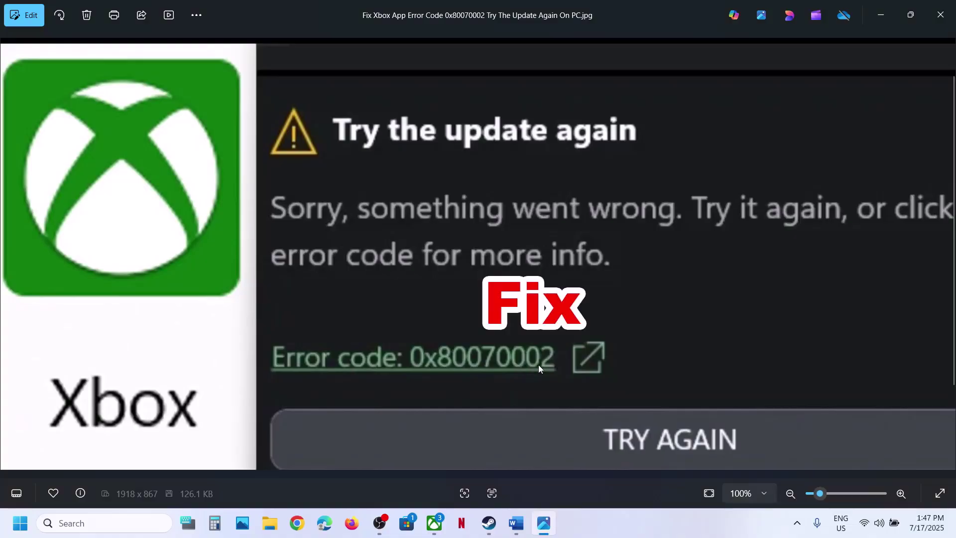
pyautogui.click(883, 15)
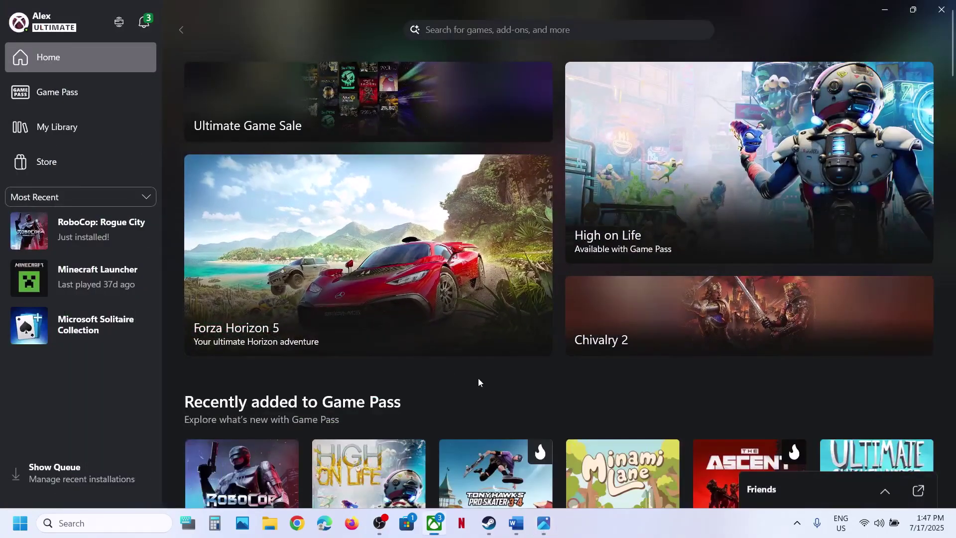
pyautogui.click(516, 531)
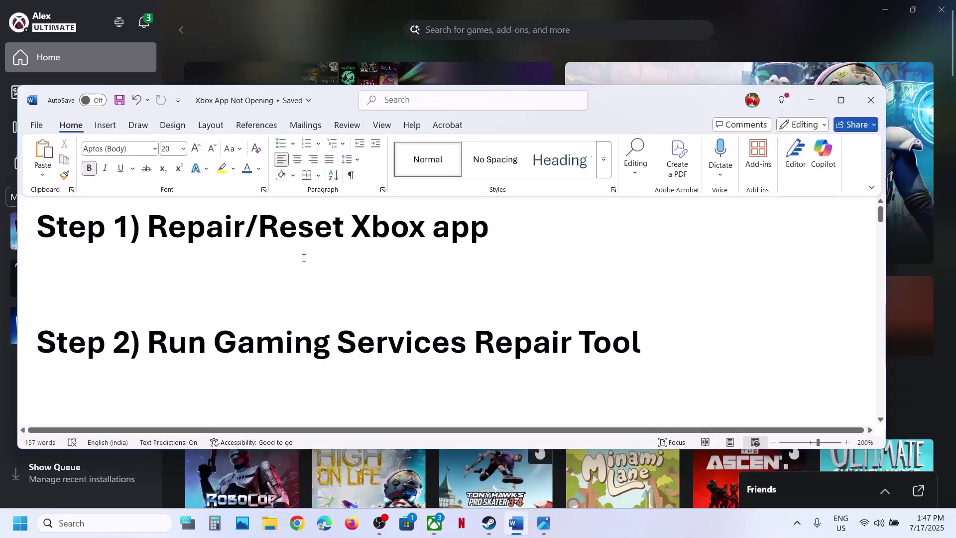
pyautogui.moveTo(191, 238); pyautogui.dragTo(411, 234)
pyautogui.click(345, 31)
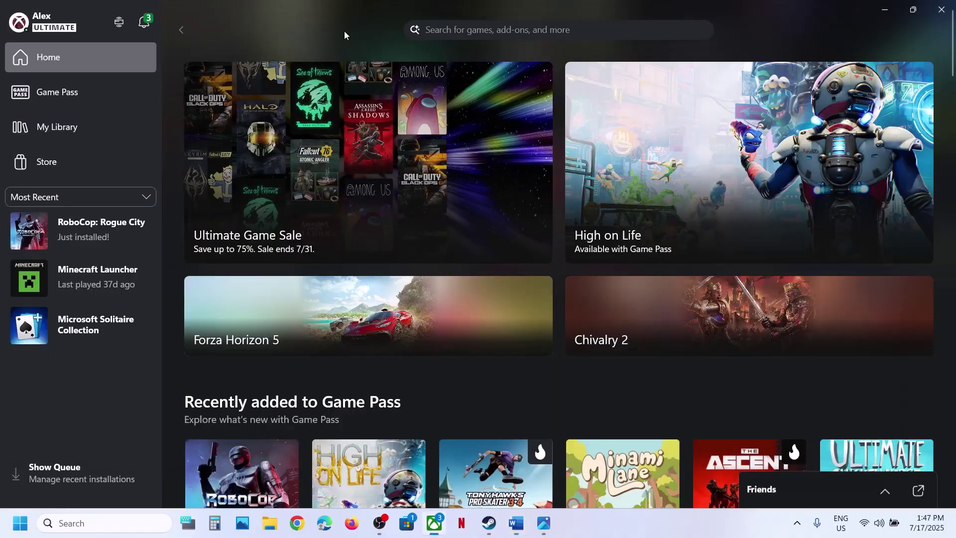
# Step: Repair the Xbox app, then reset it and confirm, from its App settings page
pyautogui.click(114, 520)
pyautogui.write('xbox')
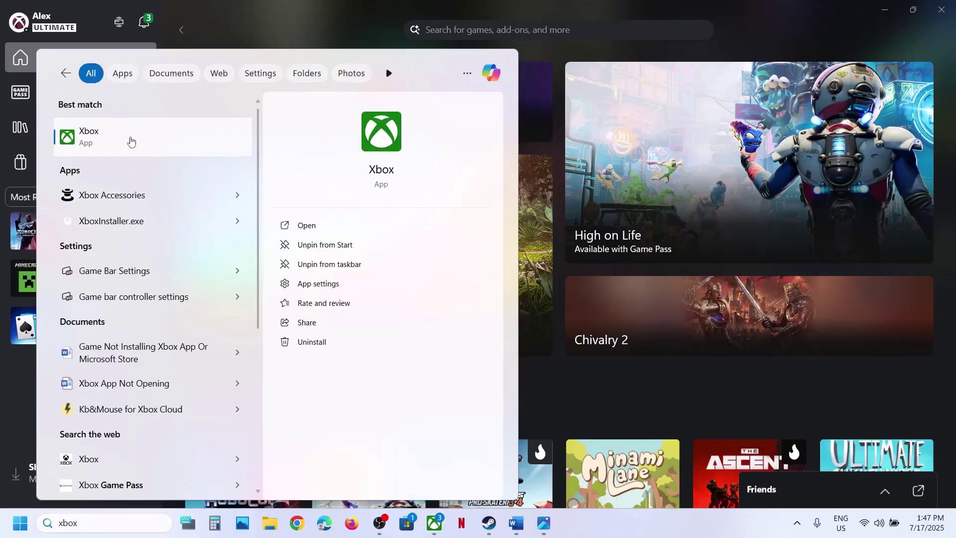
pyautogui.rightClick(131, 142)
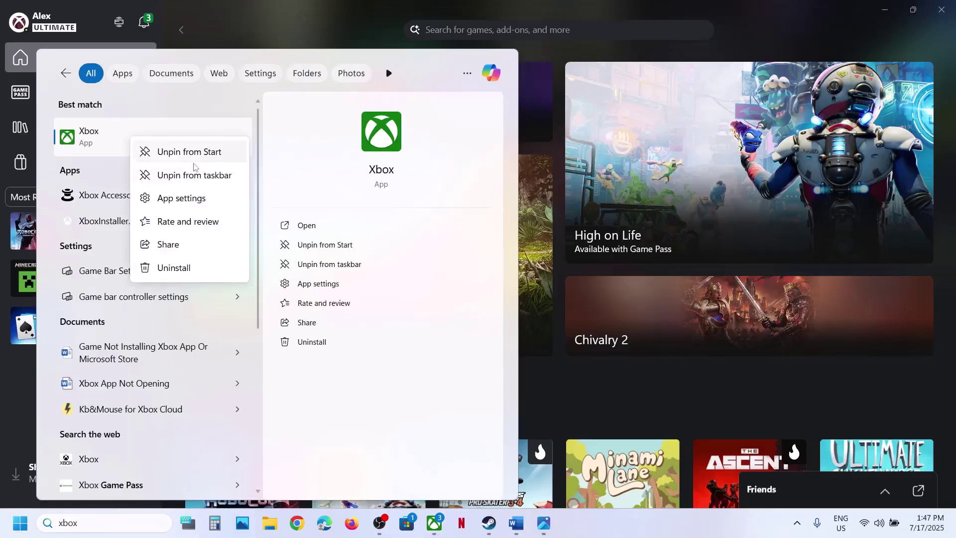
pyautogui.click(180, 200)
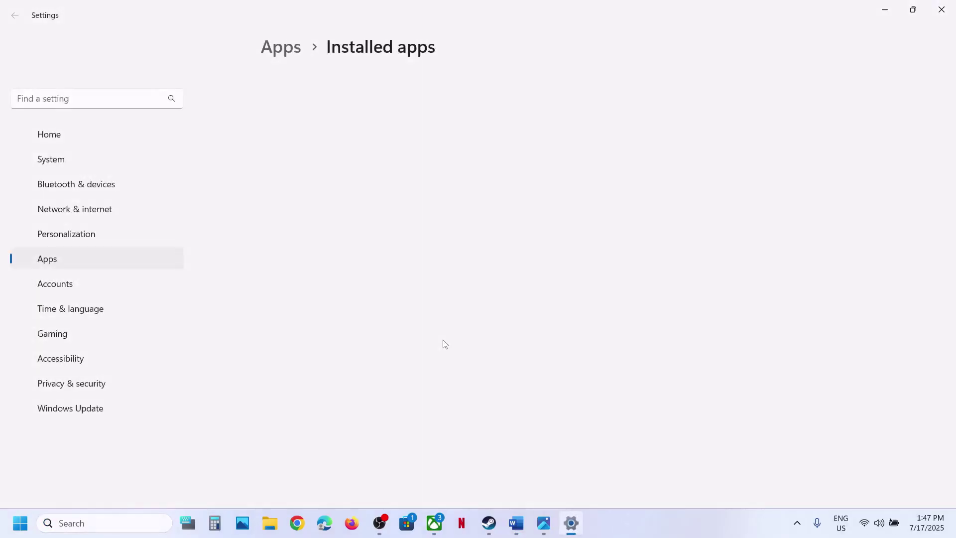
pyautogui.scroll(-15, 444, 343)
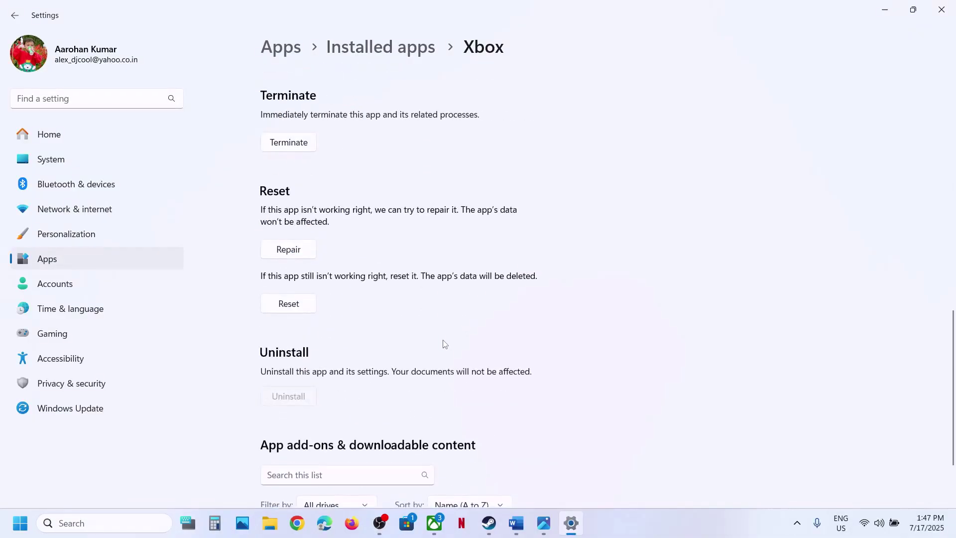
pyautogui.click(290, 251)
pyautogui.click(306, 304)
pyautogui.click(345, 270)
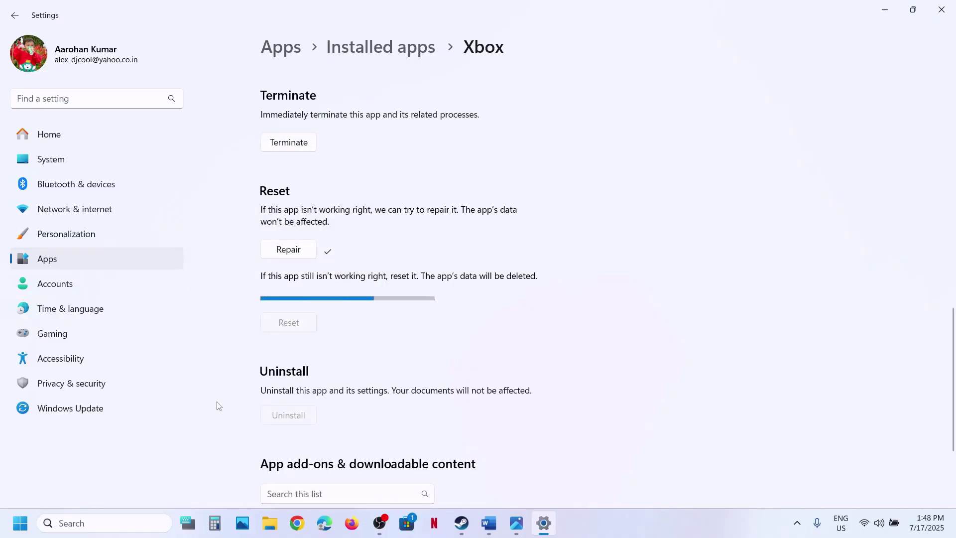
# Step: Relaunch the Xbox app from Windows search
pyautogui.click(133, 519)
pyautogui.write('Xbox')
pyautogui.press('Return')
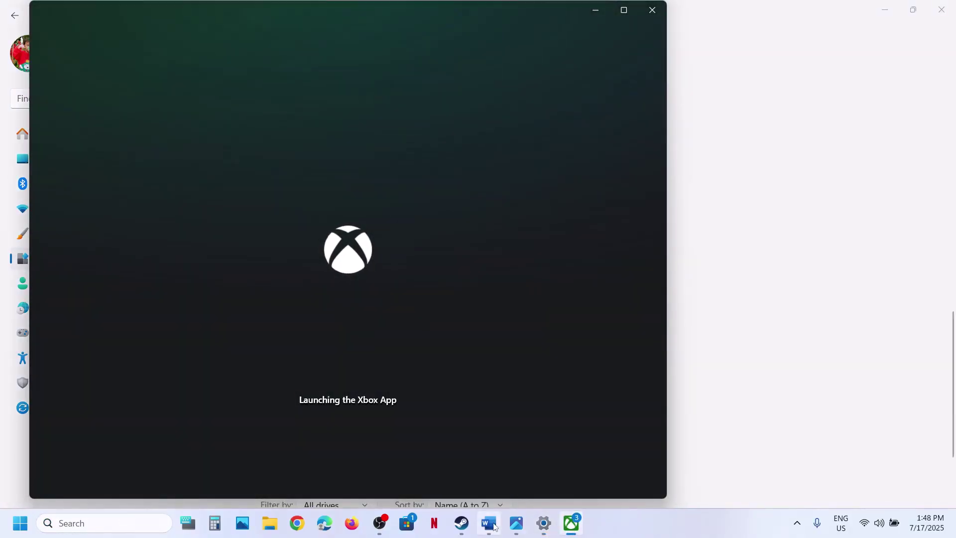
# Step: Highlight the Run Gaming Services Repair Tool step in the notes document
pyautogui.click(494, 527)
pyautogui.scroll(-1, 364, 324)
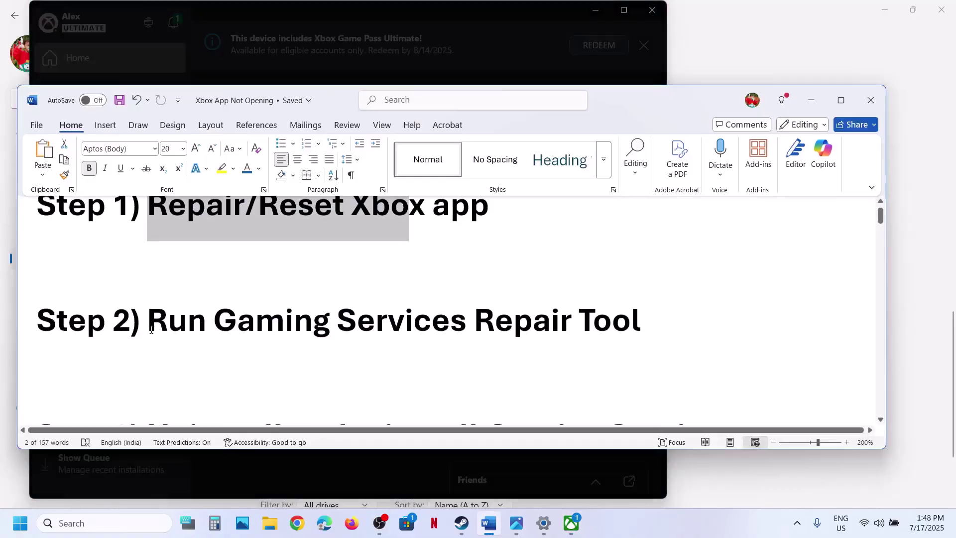
pyautogui.moveTo(152, 328); pyautogui.dragTo(641, 328)
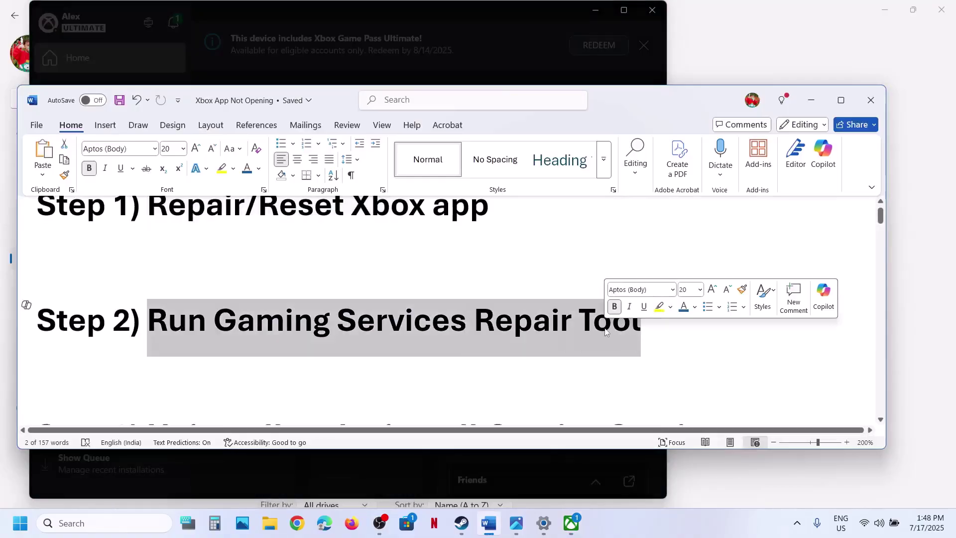
pyautogui.click(810, 100)
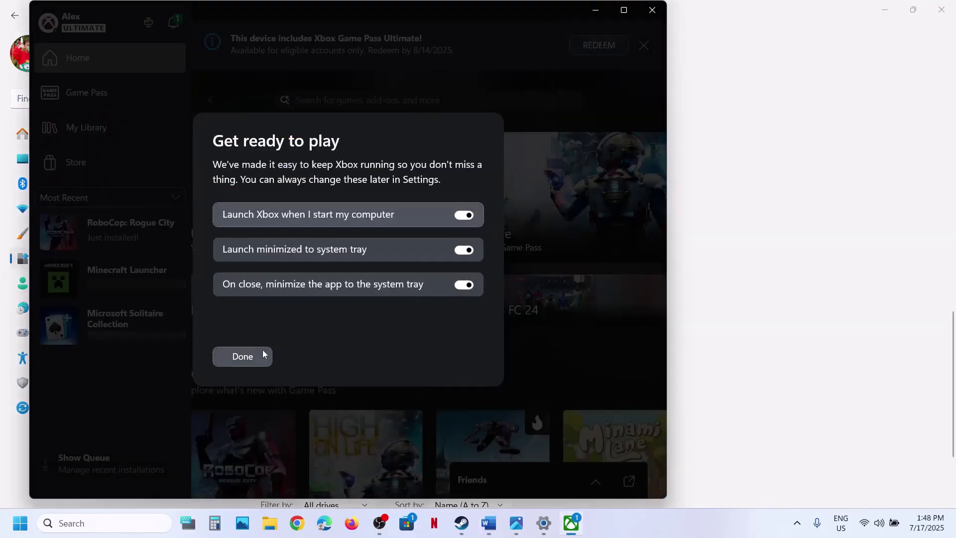
# Step: Dismiss Get ready to play, maximize Xbox, and select 'Gaming Services Repair Tool' in the notes
pyautogui.click(243, 356)
pyautogui.click(624, 9)
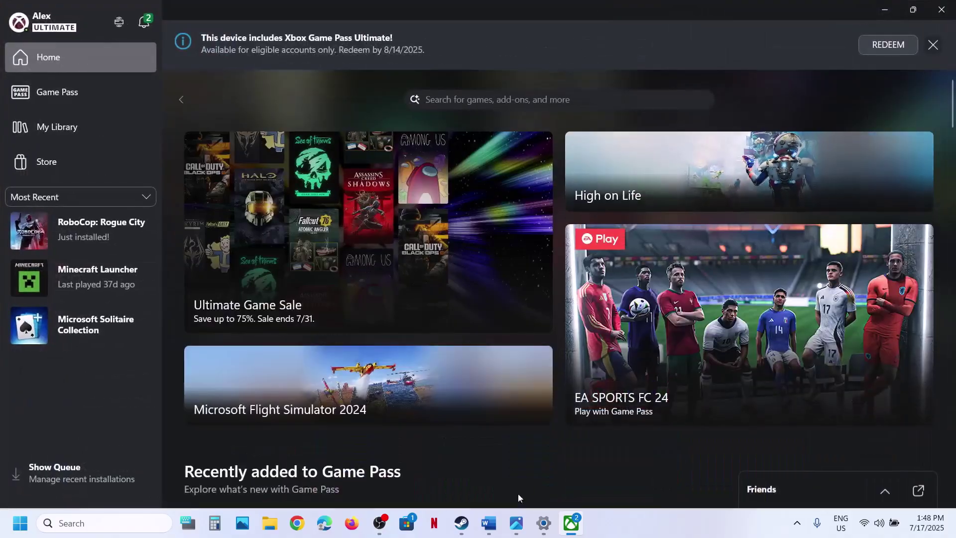
pyautogui.click(489, 529)
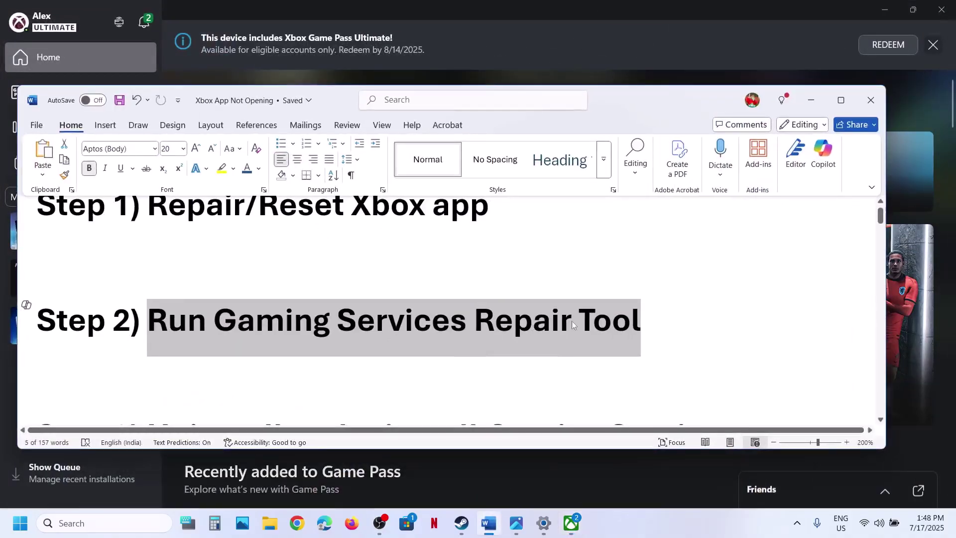
pyautogui.moveTo(651, 317); pyautogui.dragTo(214, 319)
pyautogui.hotkey('ctrl', 'c')
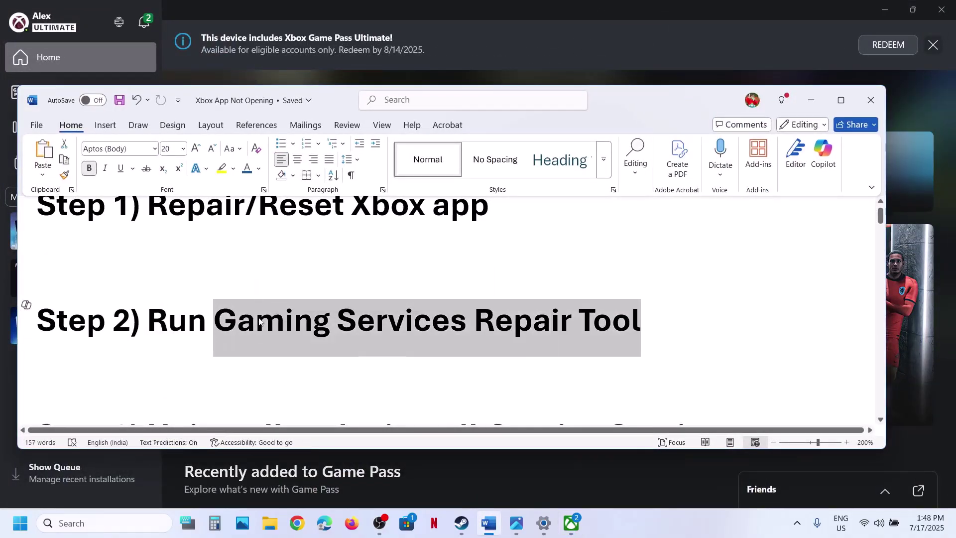
pyautogui.click(297, 523)
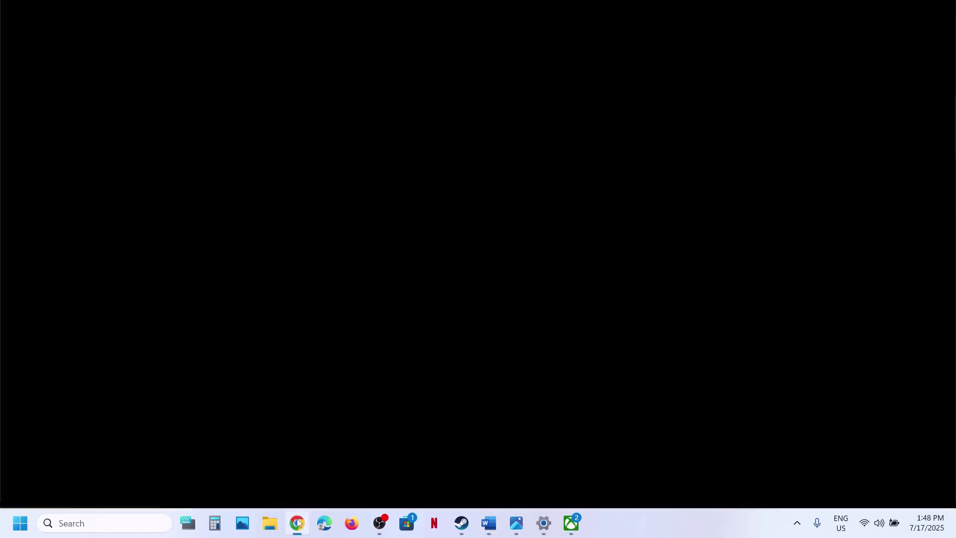
# Step: Search Gaming Services Repair Tool and download it from Xbox Support's Downloadable version section
pyautogui.hotkey('ctrl', 'v')
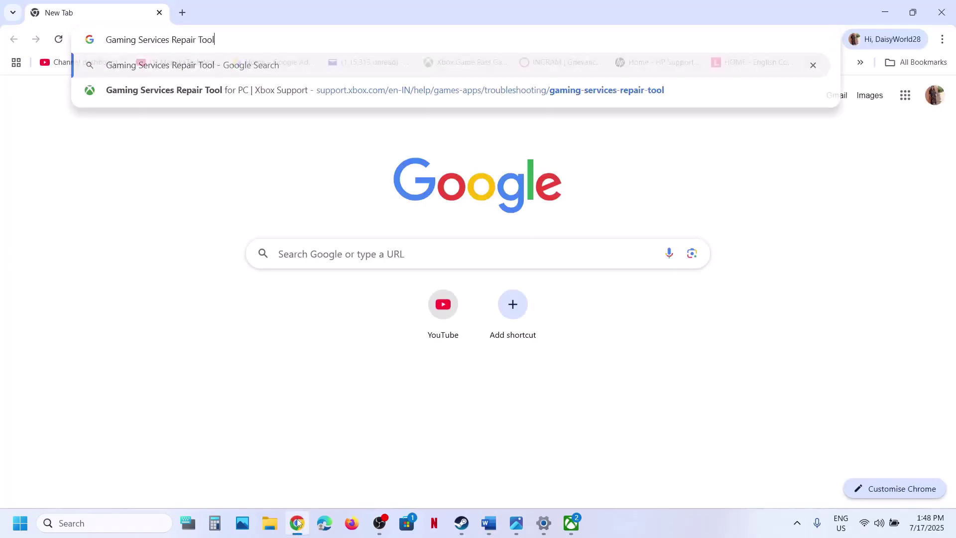
pyautogui.press('Return')
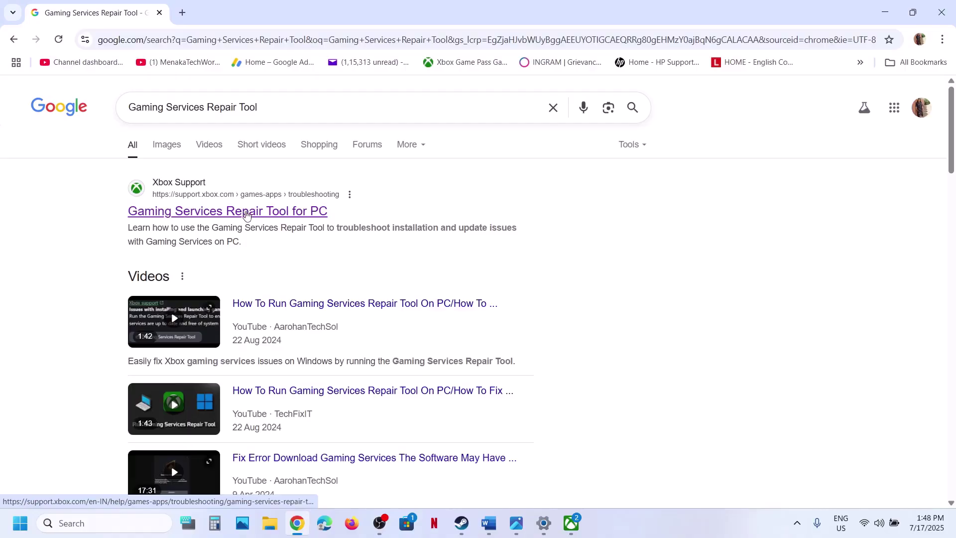
pyautogui.click(246, 215)
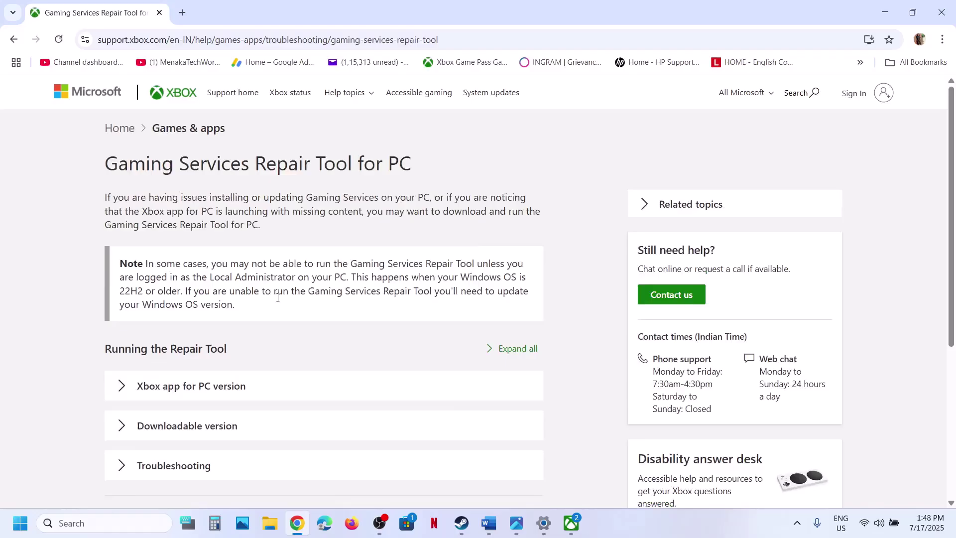
pyautogui.scroll(-2, 218, 376)
pyautogui.scroll(-3, 252, 327)
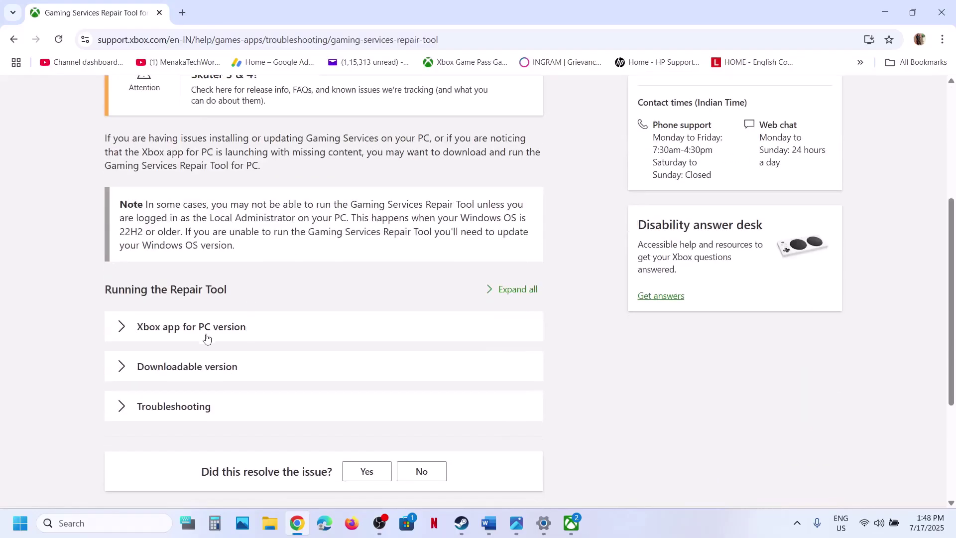
pyautogui.click(194, 377)
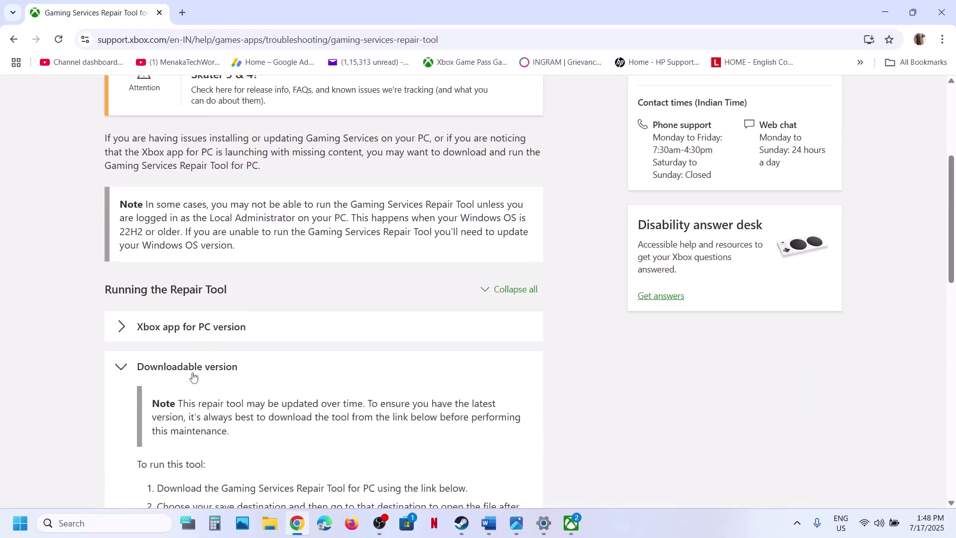
pyautogui.scroll(-13, 193, 377)
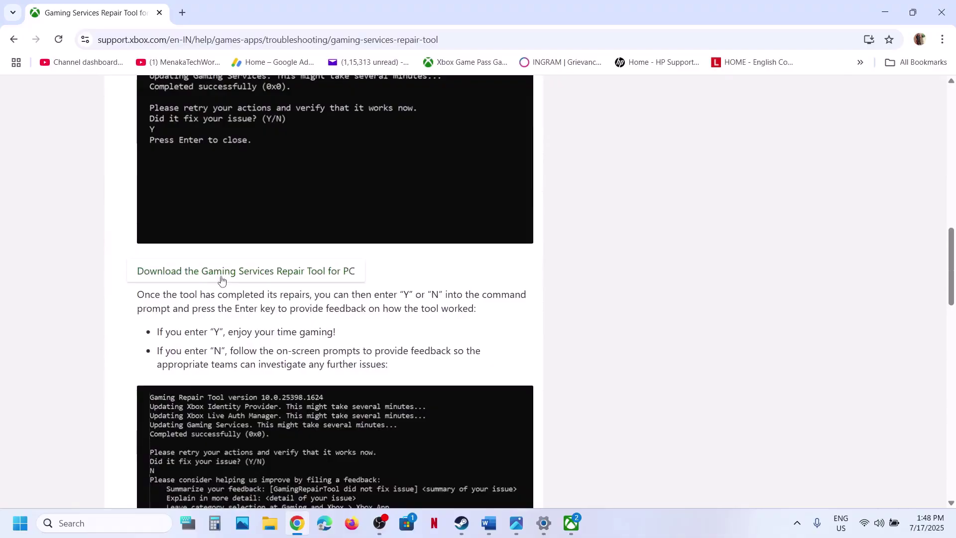
pyautogui.click(240, 271)
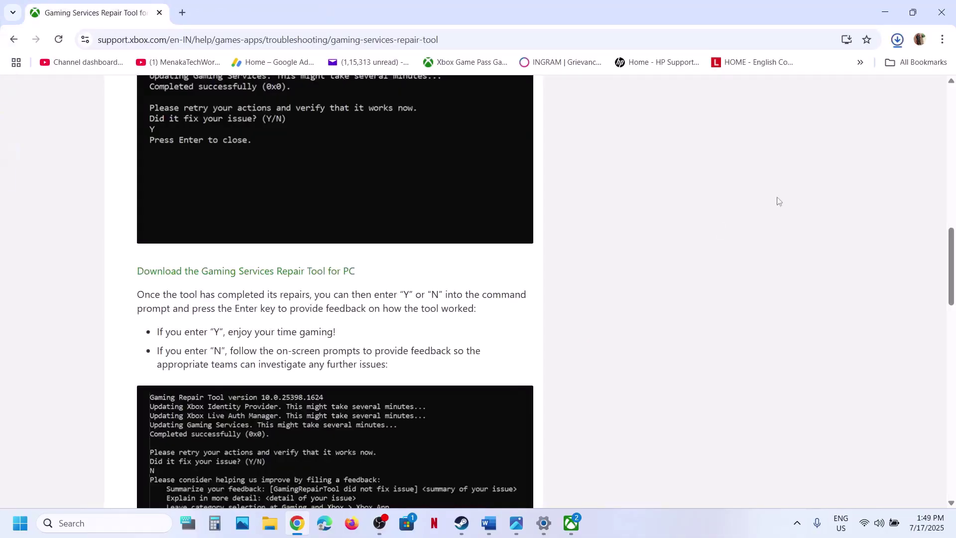
# Step: Run GamingRepairTool.exe as administrator until it reports completed successfully (0x0), then close it
pyautogui.click(801, 78)
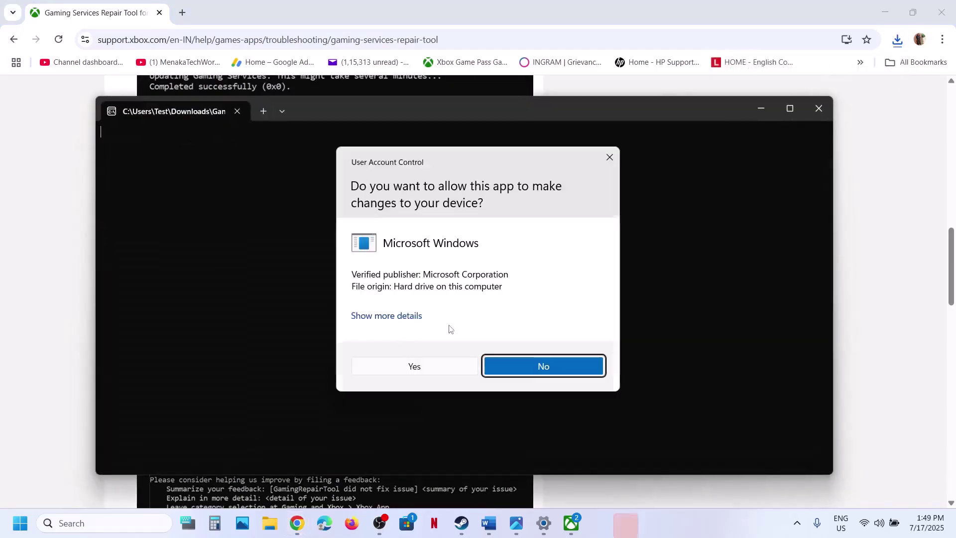
pyautogui.click(413, 366)
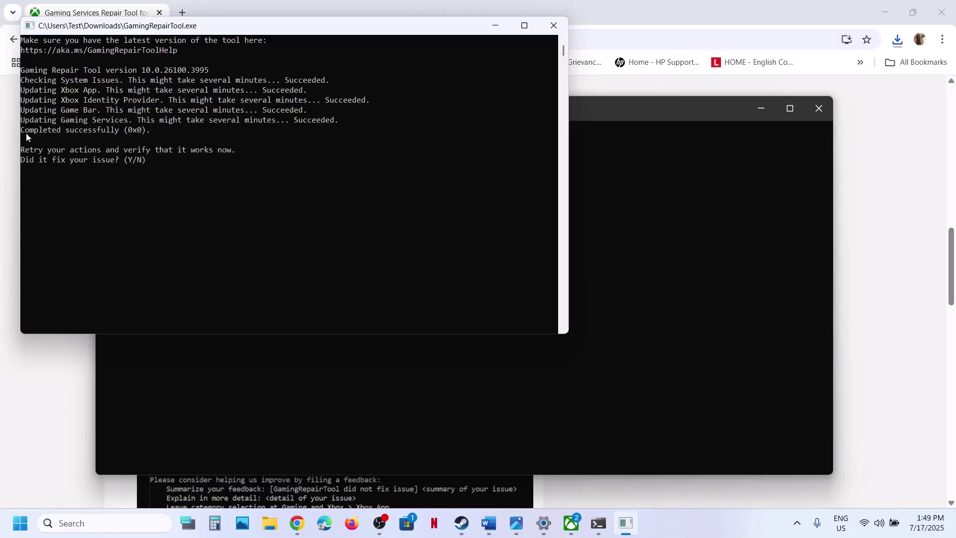
pyautogui.moveTo(26, 132); pyautogui.dragTo(150, 130)
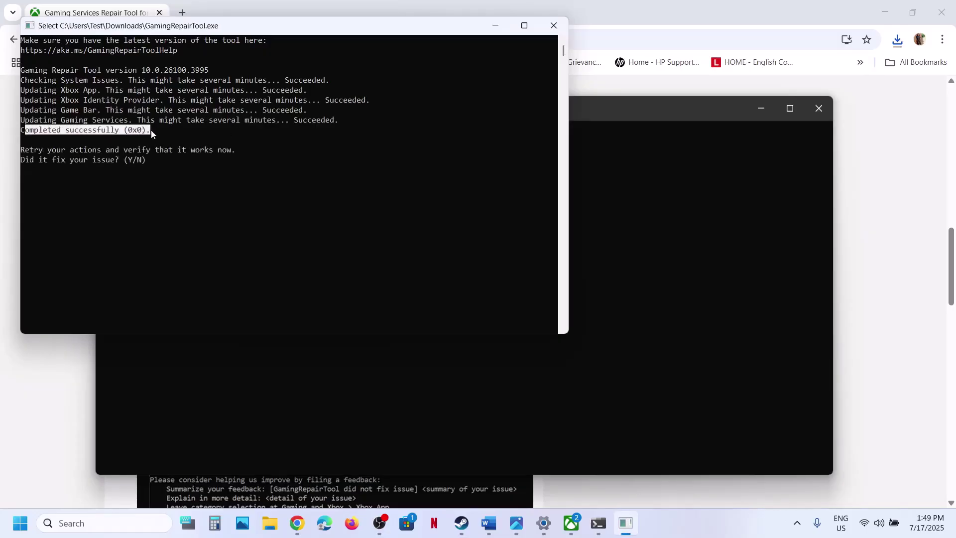
pyautogui.click(554, 24)
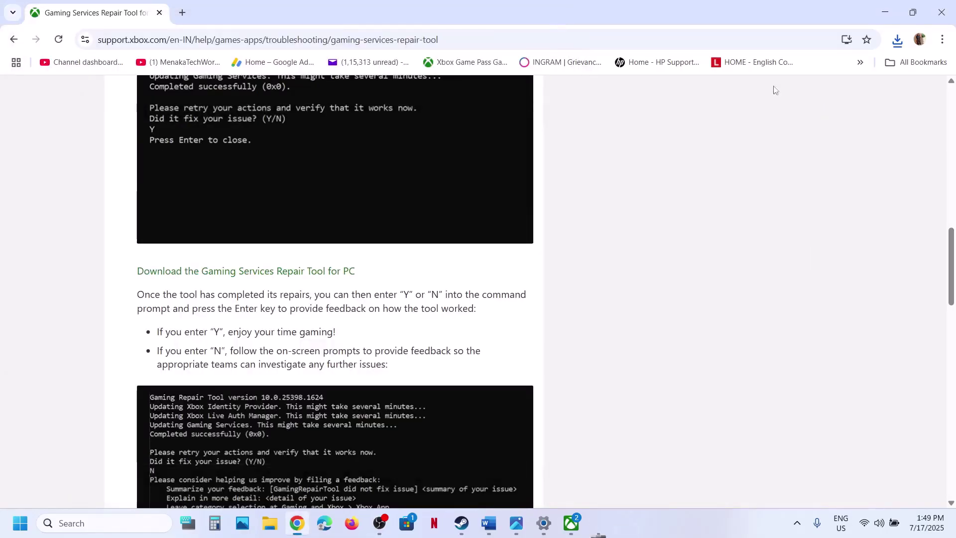
# Step: Reopen the Xbox app by searching 'Xbox'
pyautogui.click(113, 520)
pyautogui.write('Xbox')
pyautogui.press('Return')
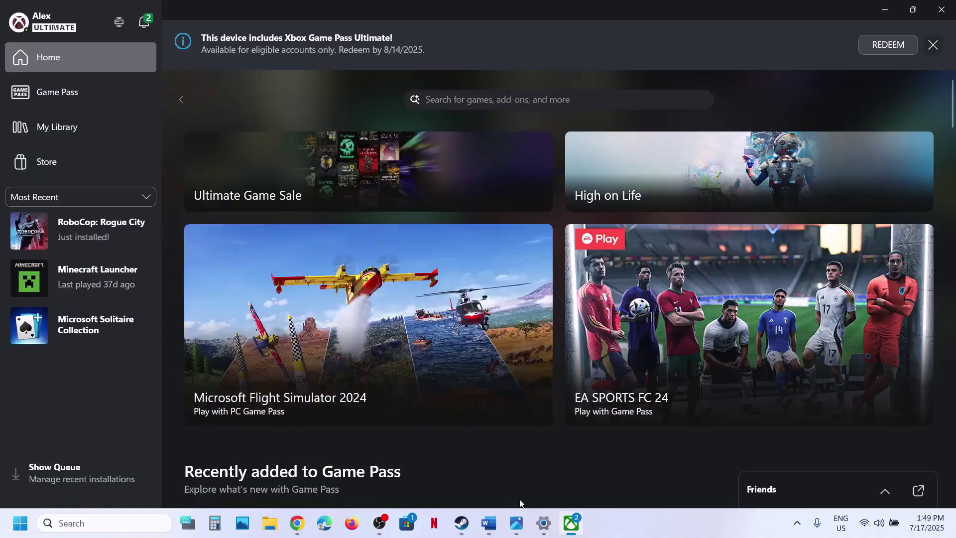
# Step: Copy the Step 3 Gaming Services removal command from the Word notes
pyautogui.click(489, 523)
pyautogui.scroll(-2, 346, 340)
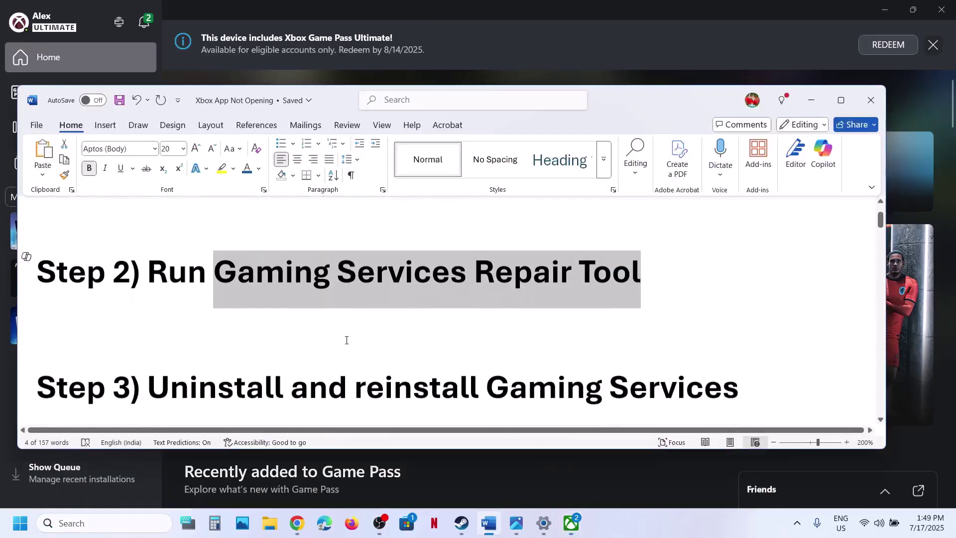
pyautogui.scroll(-3, 347, 340)
pyautogui.moveTo(149, 312); pyautogui.dragTo(641, 325)
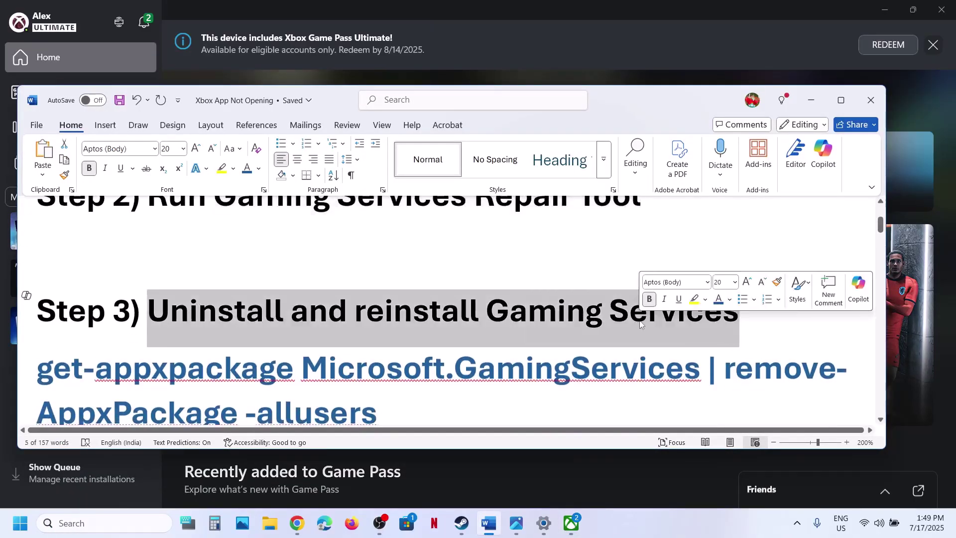
pyautogui.scroll(-2, 640, 325)
pyautogui.moveTo(408, 320); pyautogui.dragTo(39, 276)
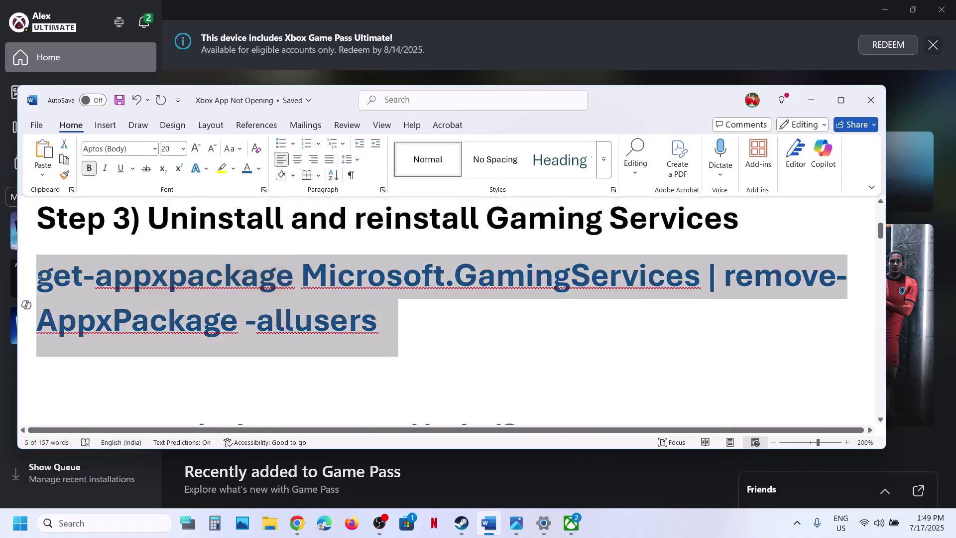
pyautogui.rightClick(38, 278)
pyautogui.click(88, 87)
# Step: Run Windows PowerShell as administrator from a 'powershell' search
pyautogui.click(106, 523)
pyautogui.write('po')
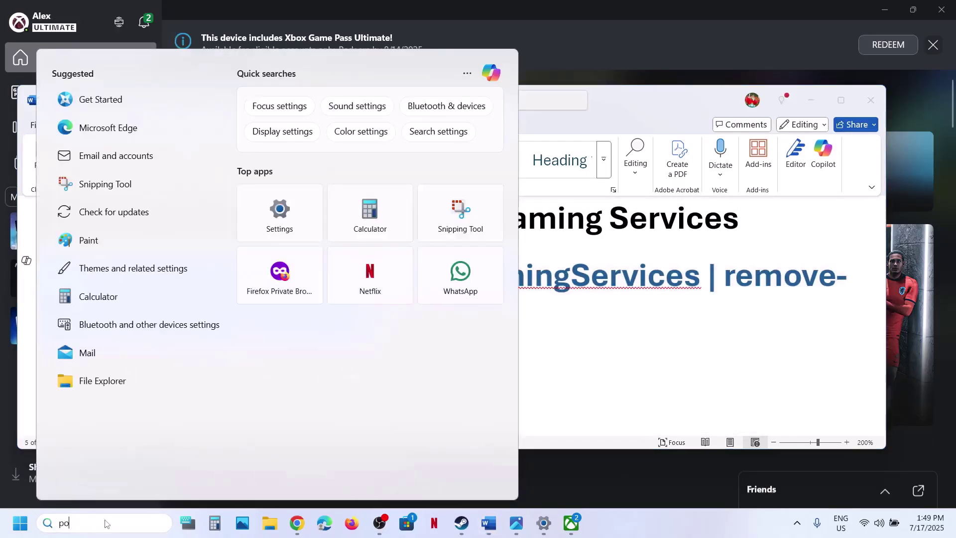
pyautogui.write('wershell')
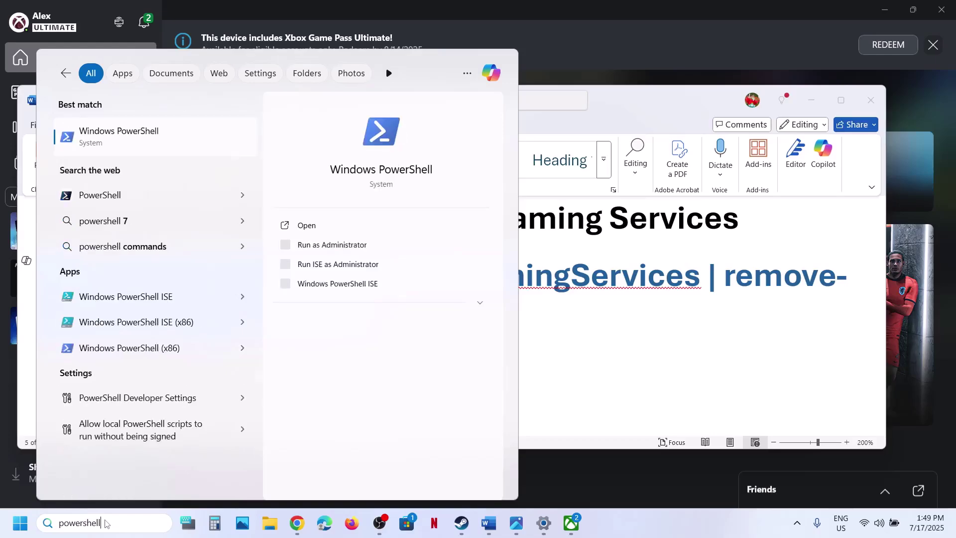
pyautogui.rightClick(180, 146)
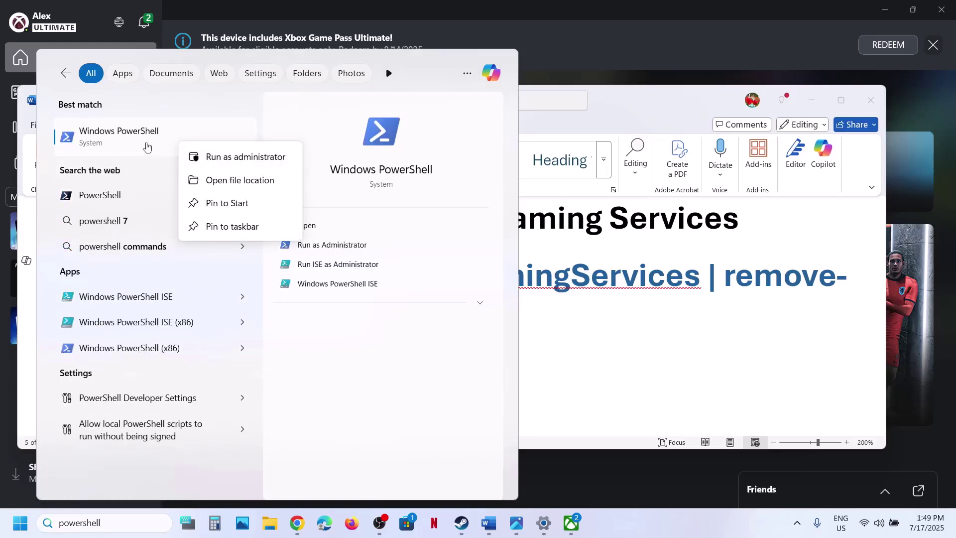
pyautogui.click(237, 157)
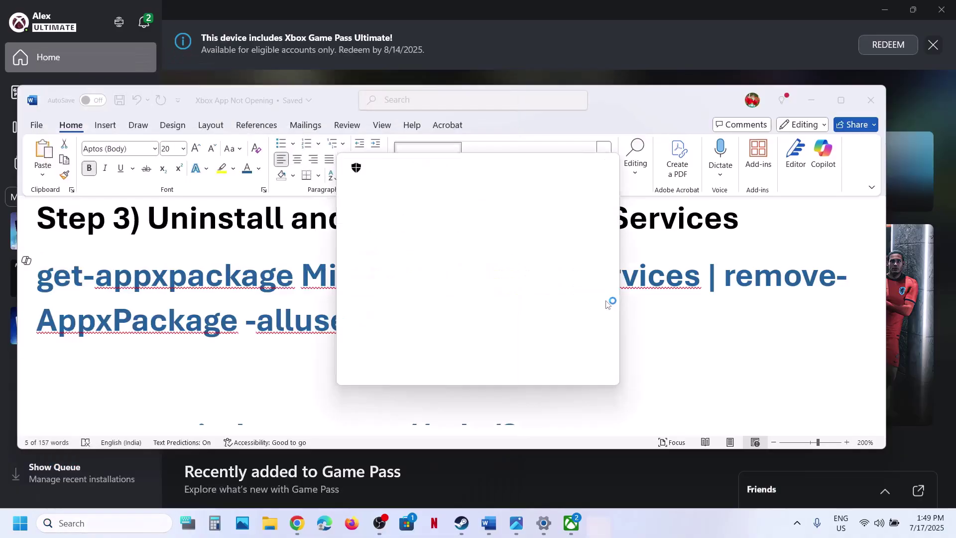
# Step: Approve the admin prompt and paste the Gaming Services remove-AppxPackage command into PowerShell
pyautogui.click(452, 354)
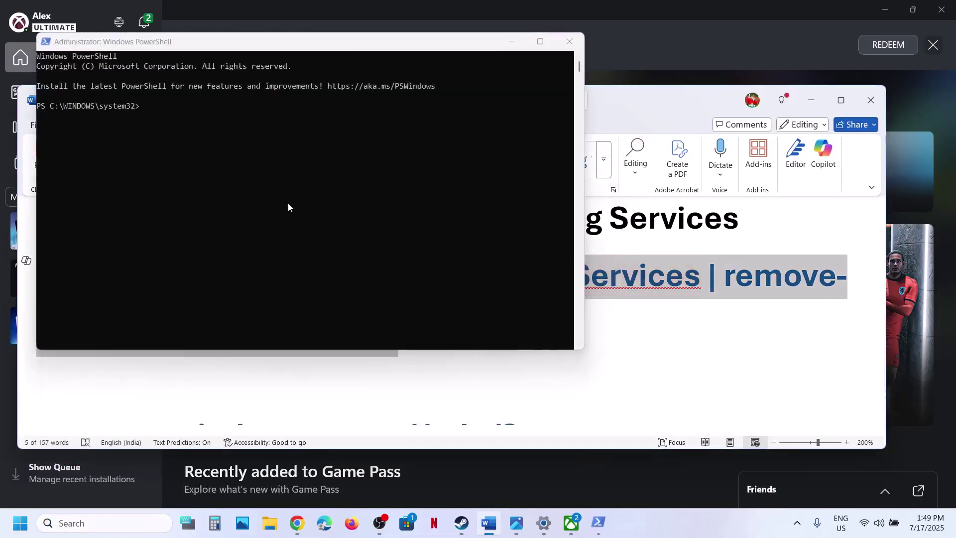
pyautogui.click(289, 204)
pyautogui.rightClick(288, 205)
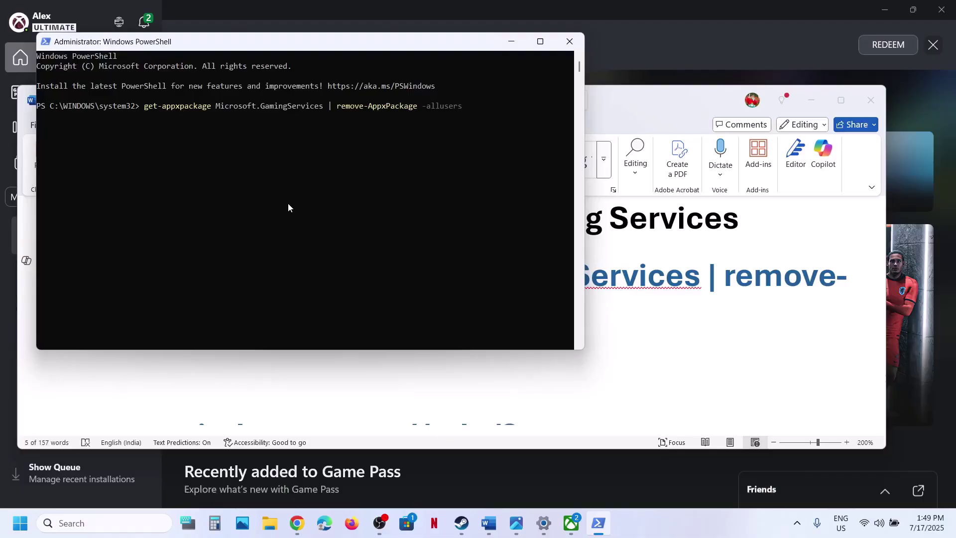
# Step: Copy the start ms-windows-store command from Word and run it in PowerShell
pyautogui.click(719, 301)
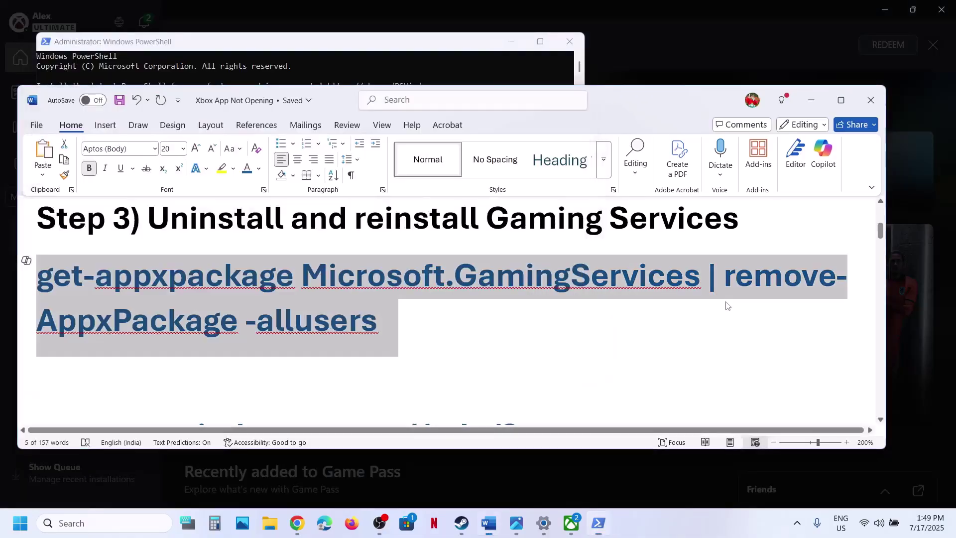
pyautogui.scroll(-3, 378, 347)
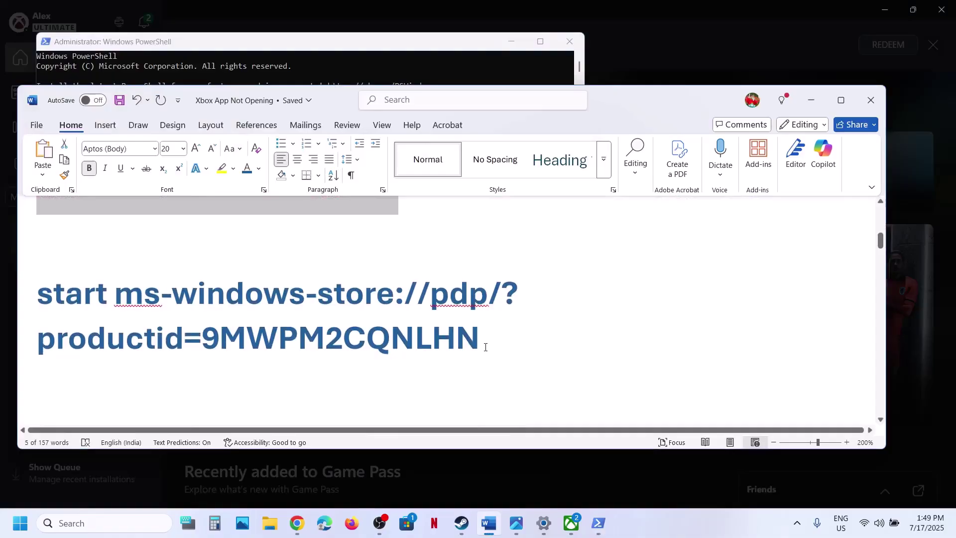
pyautogui.tripleClick(487, 342)
pyautogui.rightClick(70, 293)
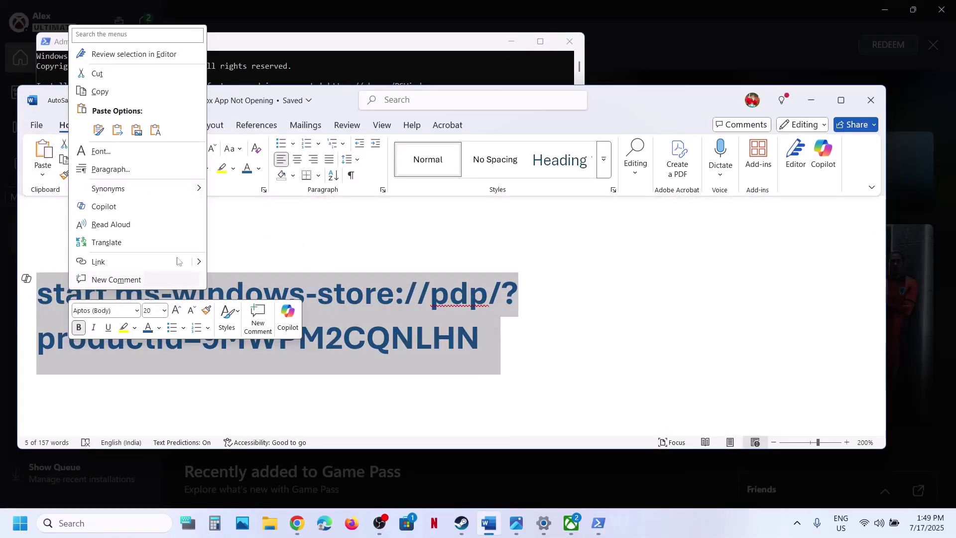
pyautogui.click(126, 95)
pyautogui.click(316, 55)
pyautogui.click(232, 150)
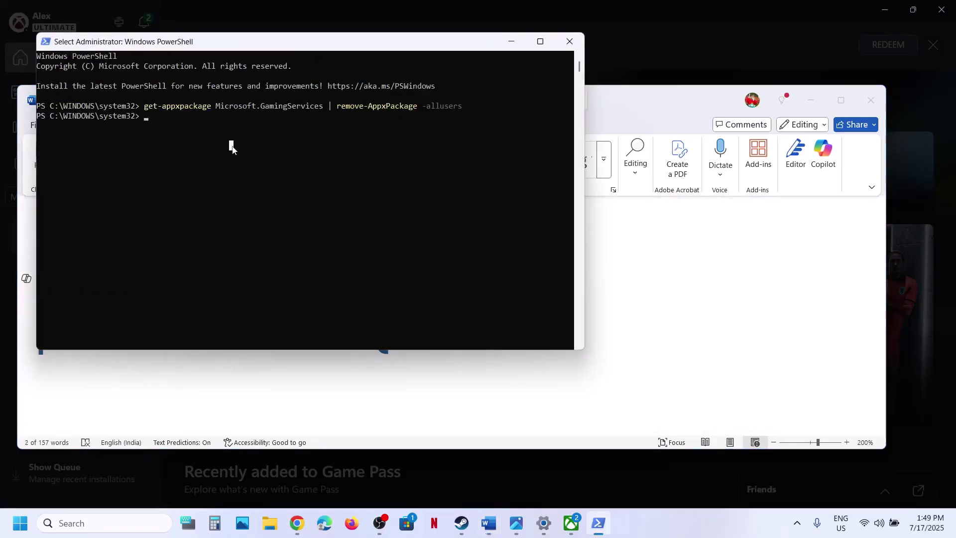
pyautogui.rightClick(232, 149)
pyautogui.press('Return')
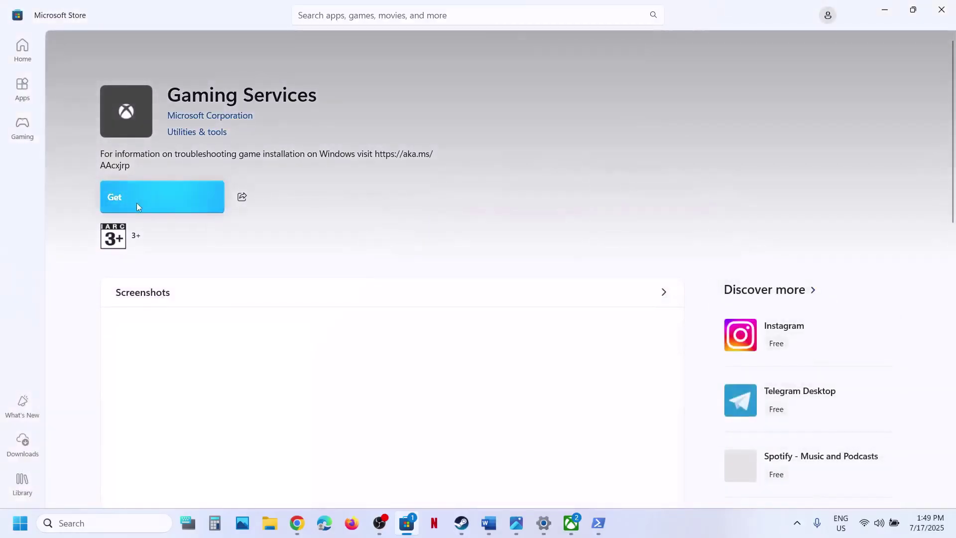
# Step: Get Gaming Services from the Store, approve the UAC prompt, and watch it install
pyautogui.click(148, 200)
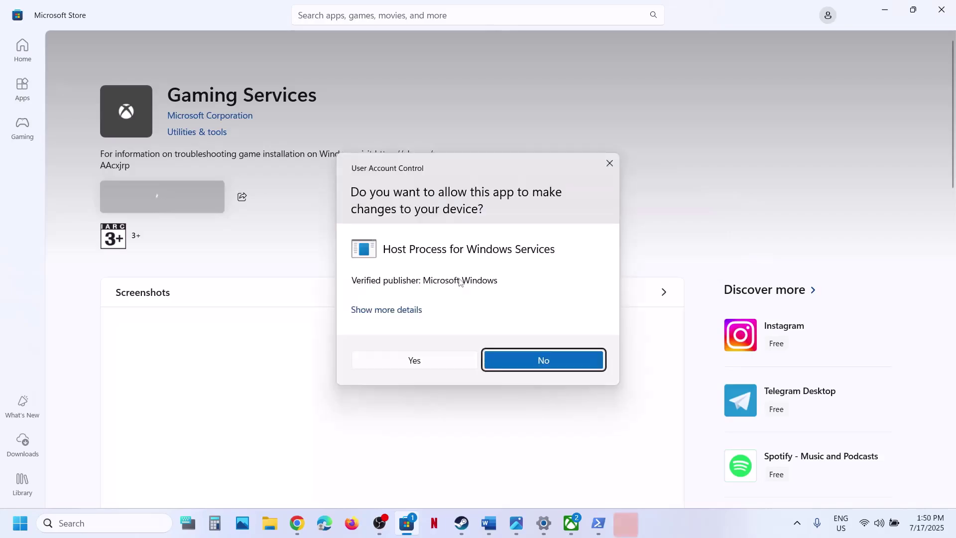
pyautogui.click(395, 365)
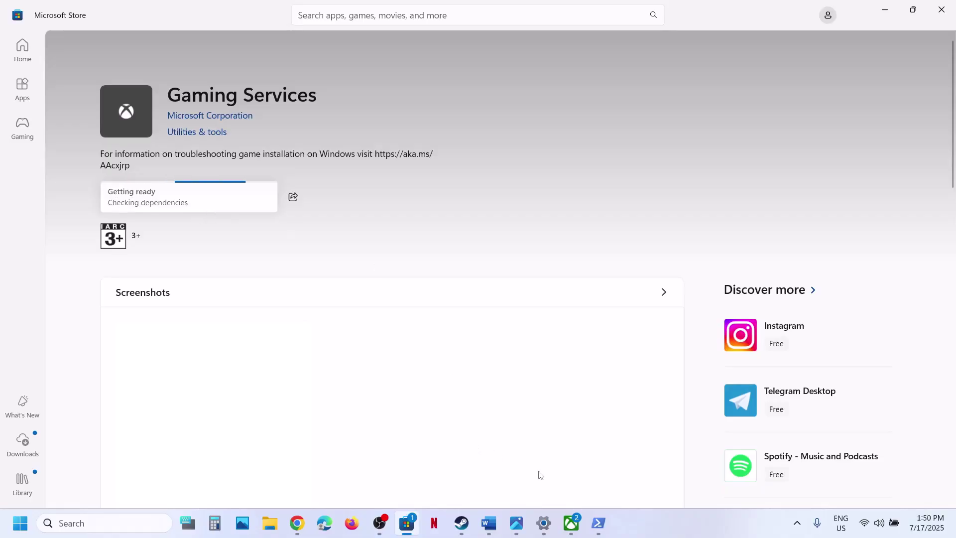
pyautogui.click(571, 523)
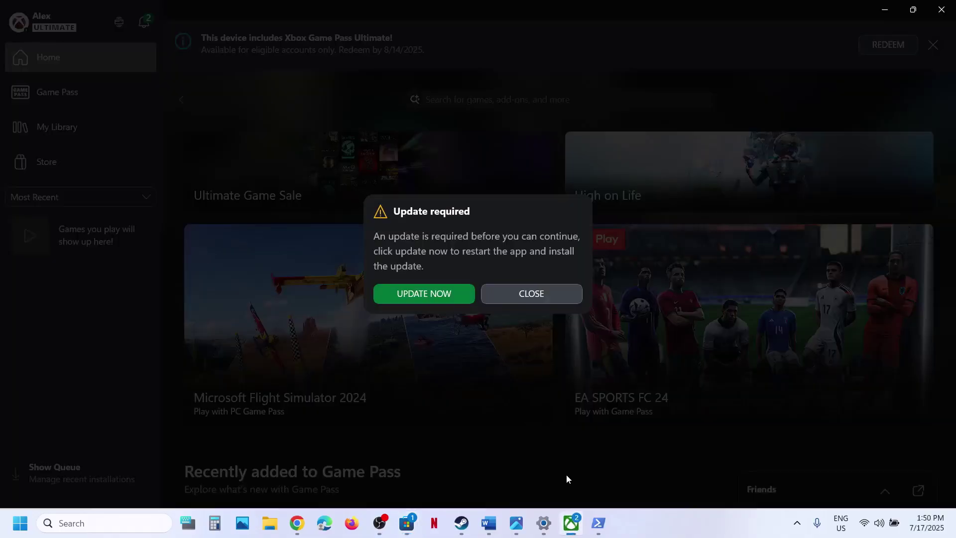
pyautogui.click(570, 523)
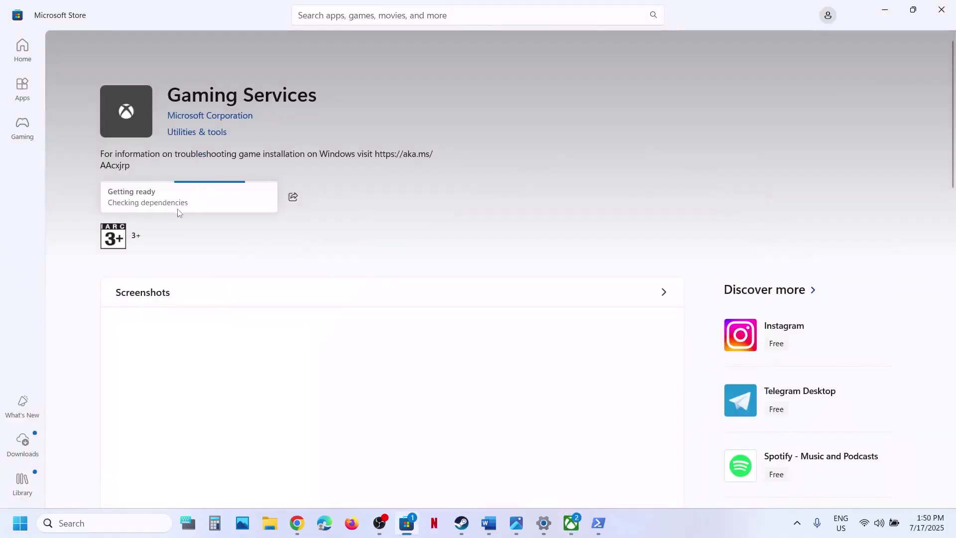
pyautogui.click(571, 524)
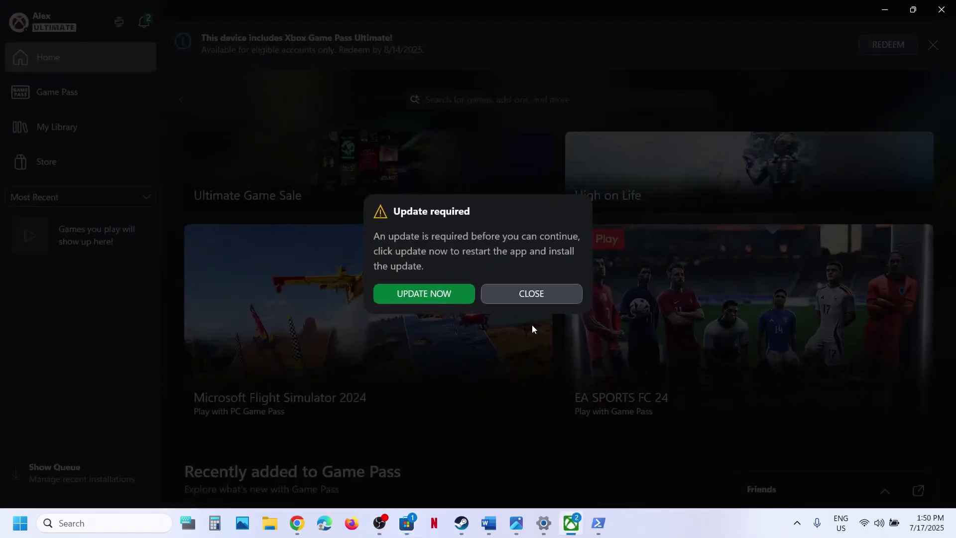
pyautogui.click(407, 523)
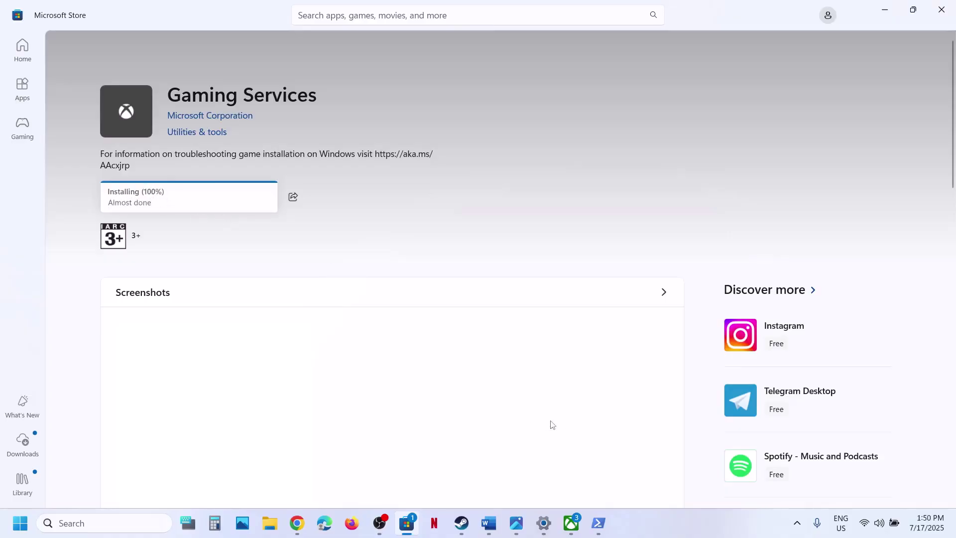
# Step: Open the Xbox app via search, then return to the Gaming Services store page
pyautogui.click(139, 523)
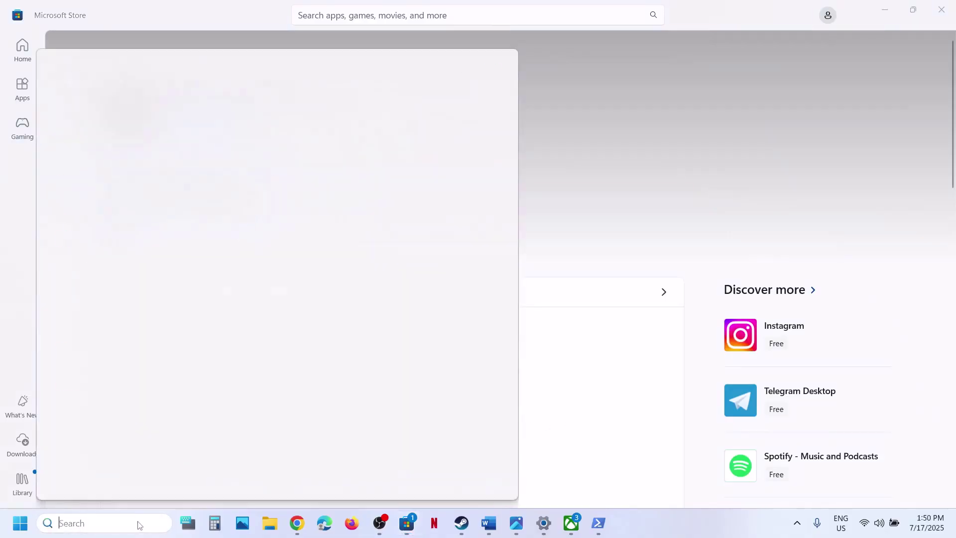
pyautogui.write('xbox')
pyautogui.press('Return')
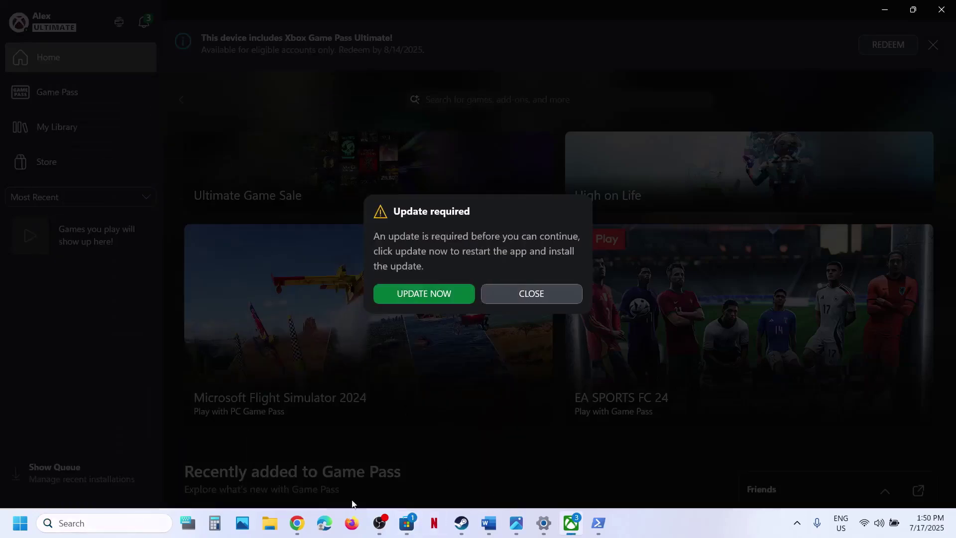
pyautogui.click(407, 523)
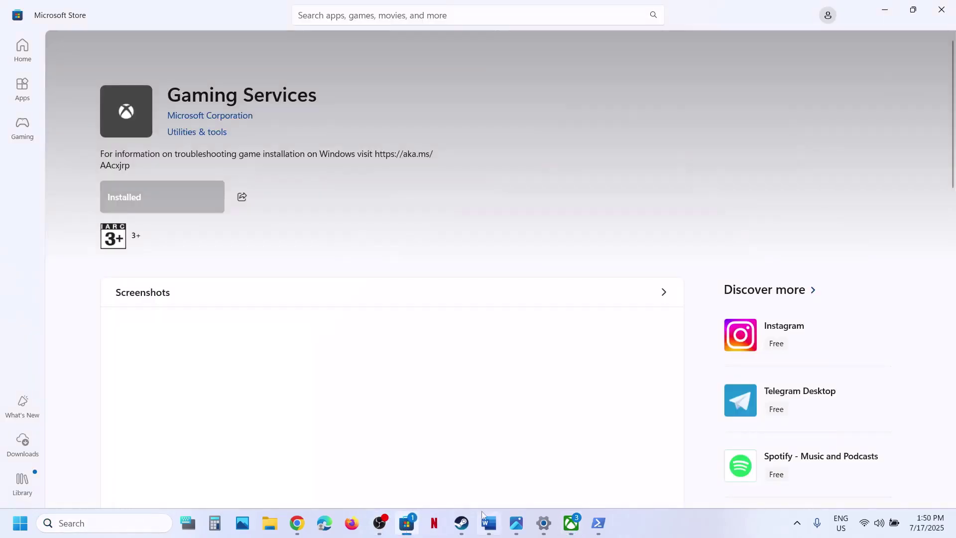
# Step: Close the Xbox app from its taskbar icon and relaunch it via search
pyautogui.rightClick(571, 523)
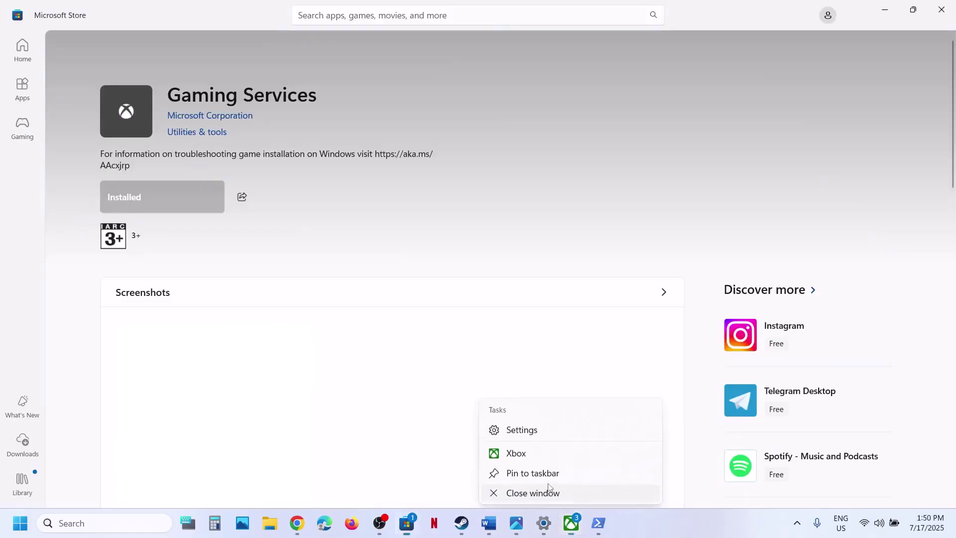
pyautogui.click(548, 489)
pyautogui.click(117, 526)
pyautogui.write('xbox')
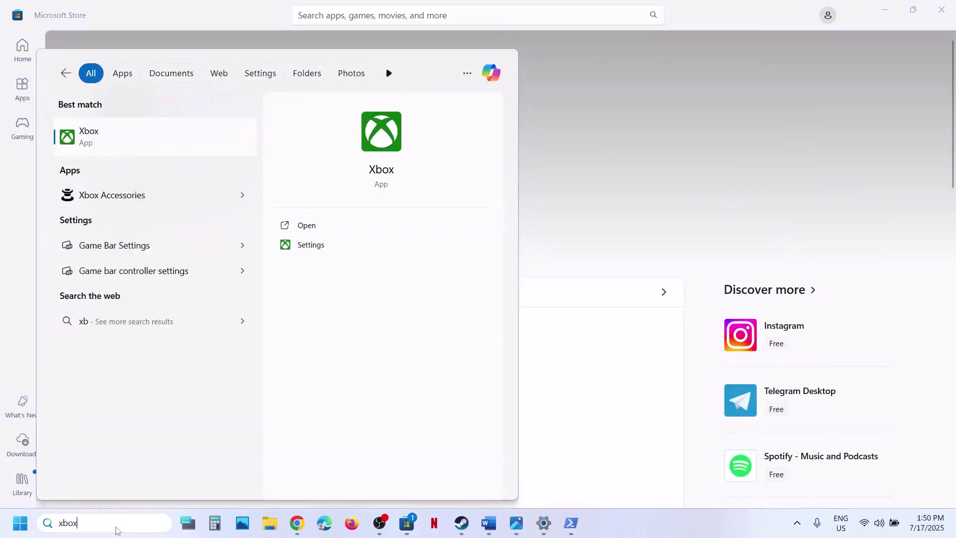
pyautogui.press('Return')
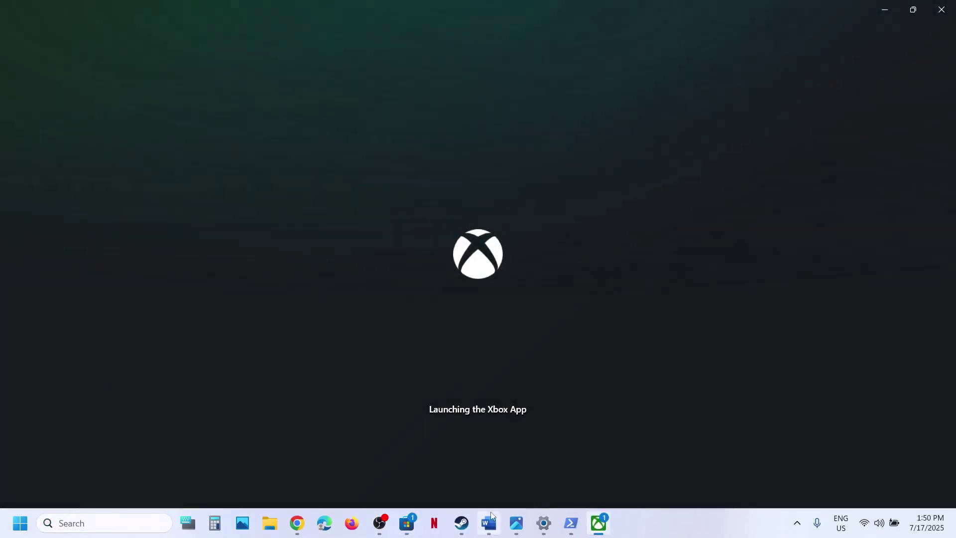
# Step: Select the Step 4 heading in the notes, minimize Word, and open Microsoft Store
pyautogui.click(489, 520)
pyautogui.scroll(-5, 346, 312)
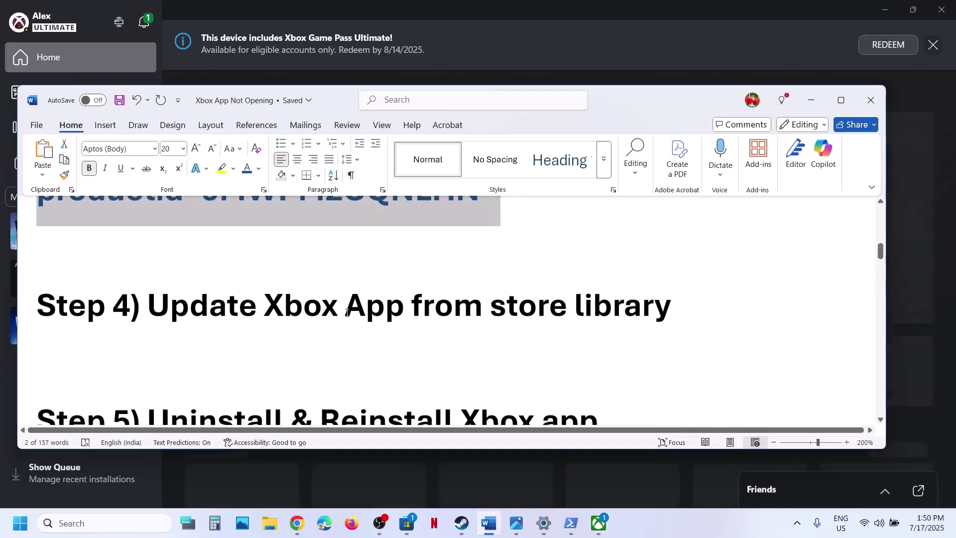
pyautogui.moveTo(230, 311); pyautogui.dragTo(670, 310)
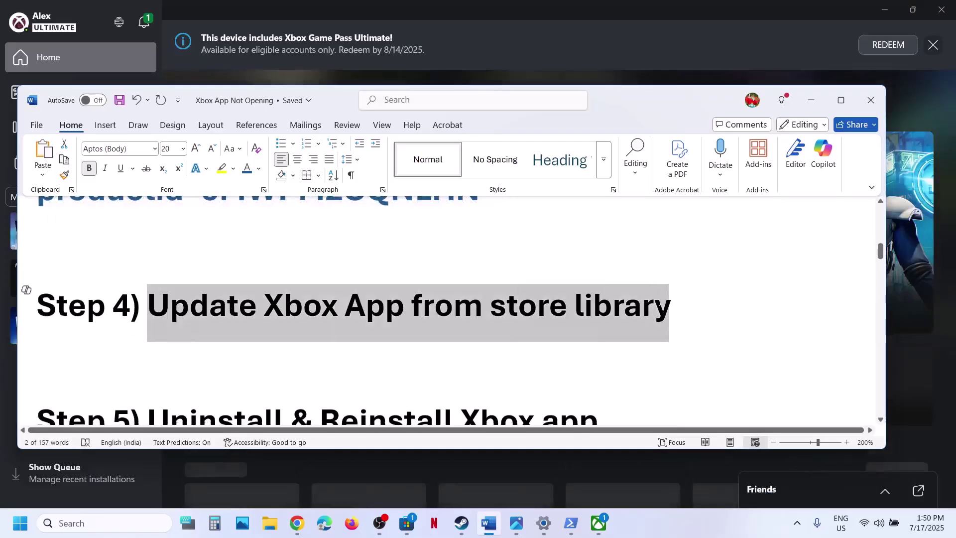
pyautogui.click(811, 101)
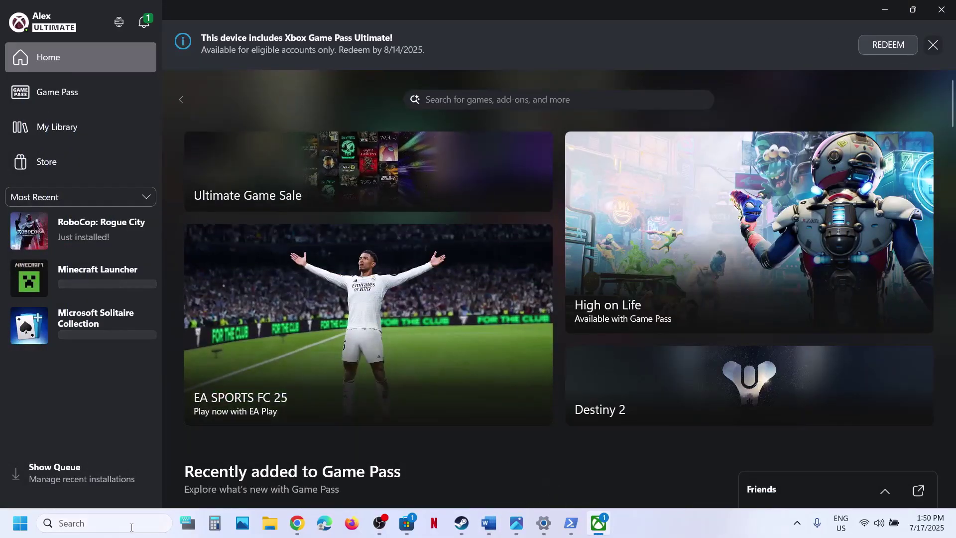
pyautogui.click(115, 524)
pyautogui.write('store')
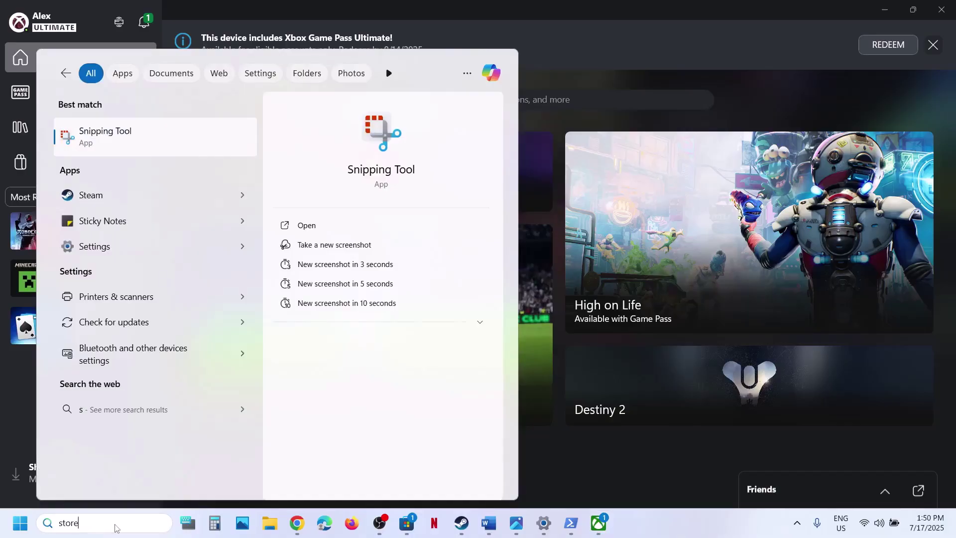
pyautogui.press('Return')
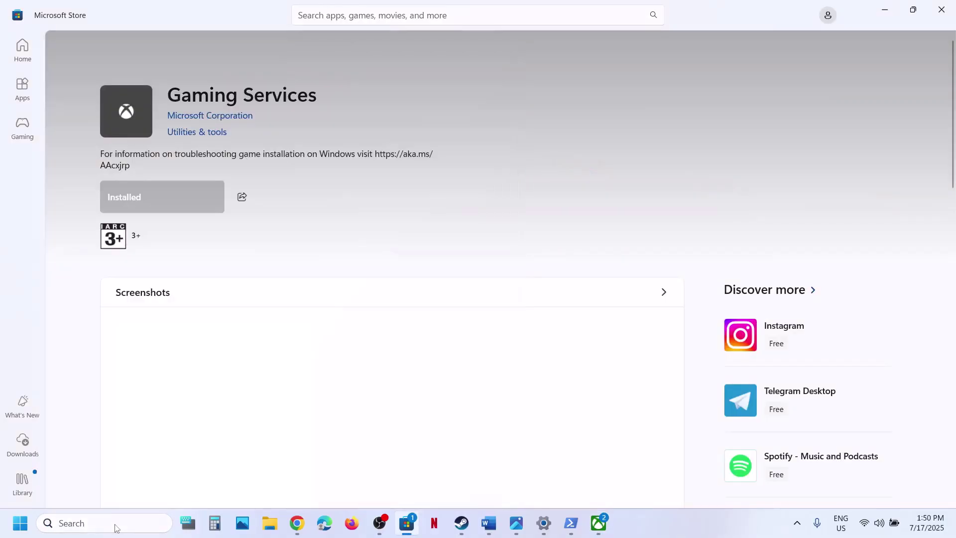
# Step: Check for updates in the Store's Downloads list, view the Library, then minimize the Store
pyautogui.click(22, 454)
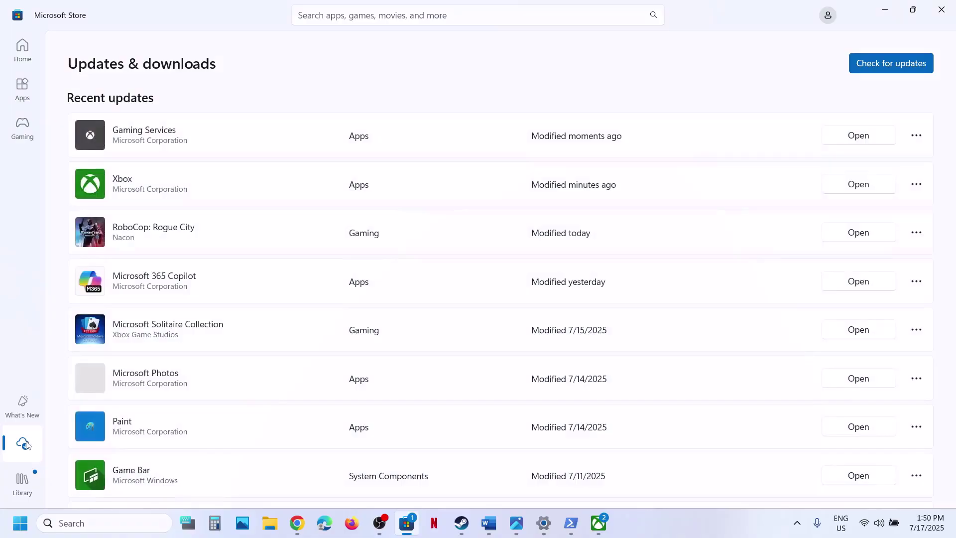
pyautogui.click(899, 71)
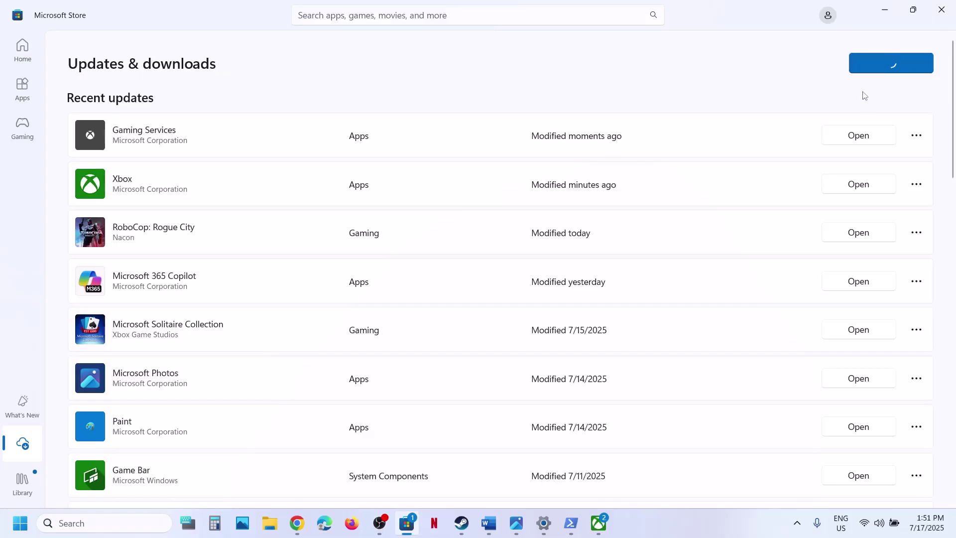
pyautogui.click(22, 479)
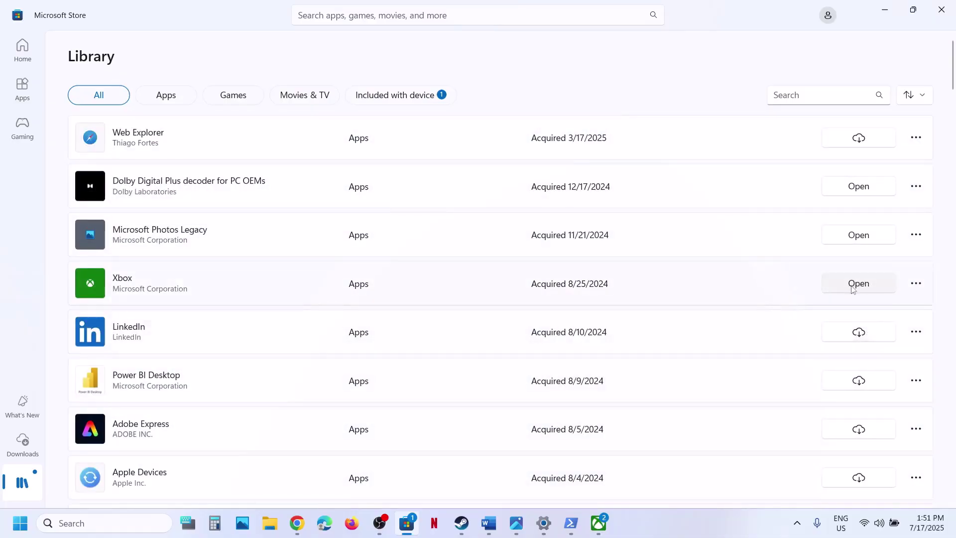
pyautogui.click(889, 12)
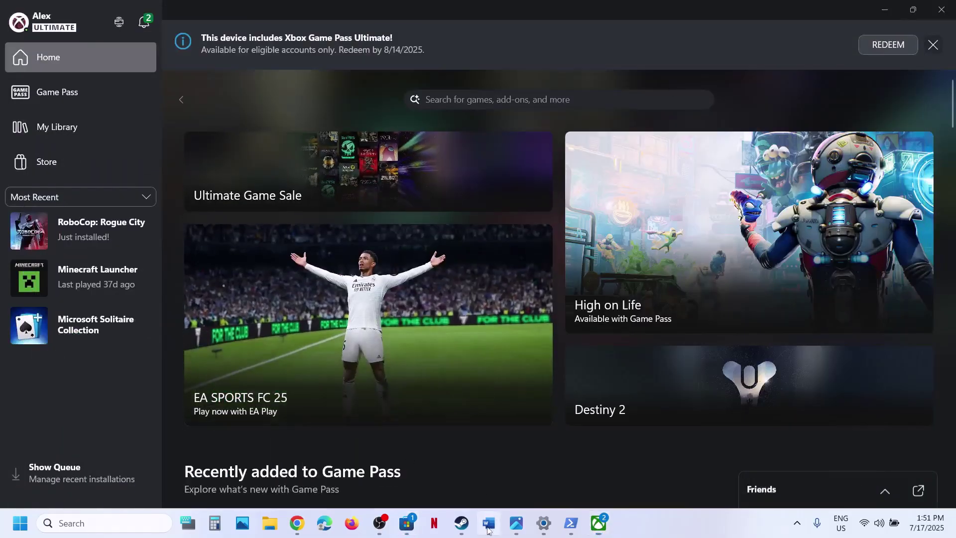
# Step: Highlight the Step 5 uninstall and reinstall heading in the guide, then minimize it
pyautogui.click(489, 528)
pyautogui.scroll(-3, 268, 311)
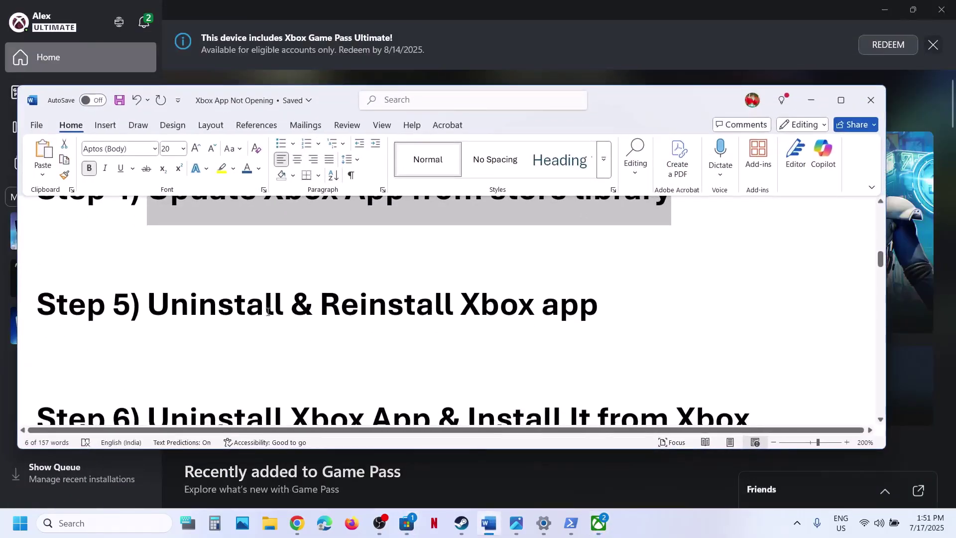
pyautogui.moveTo(148, 305); pyautogui.dragTo(540, 304)
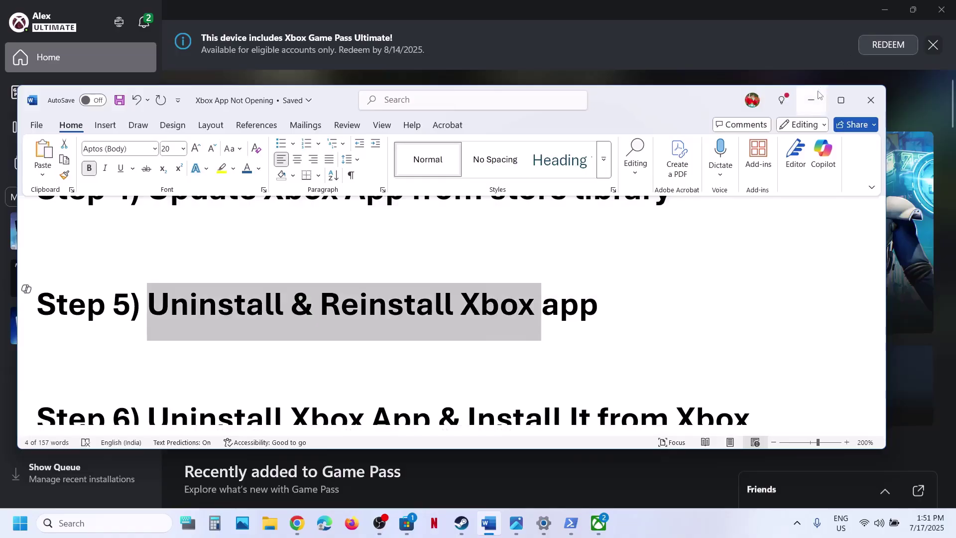
pyautogui.click(811, 100)
# Step: Uninstall the Xbox app from its search result and confirm the removal
pyautogui.click(81, 522)
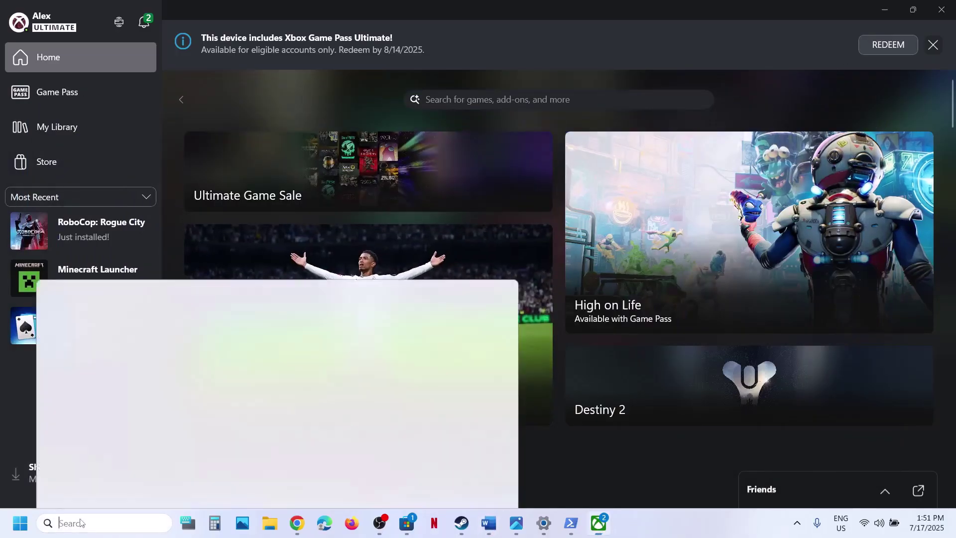
pyautogui.write('xbox')
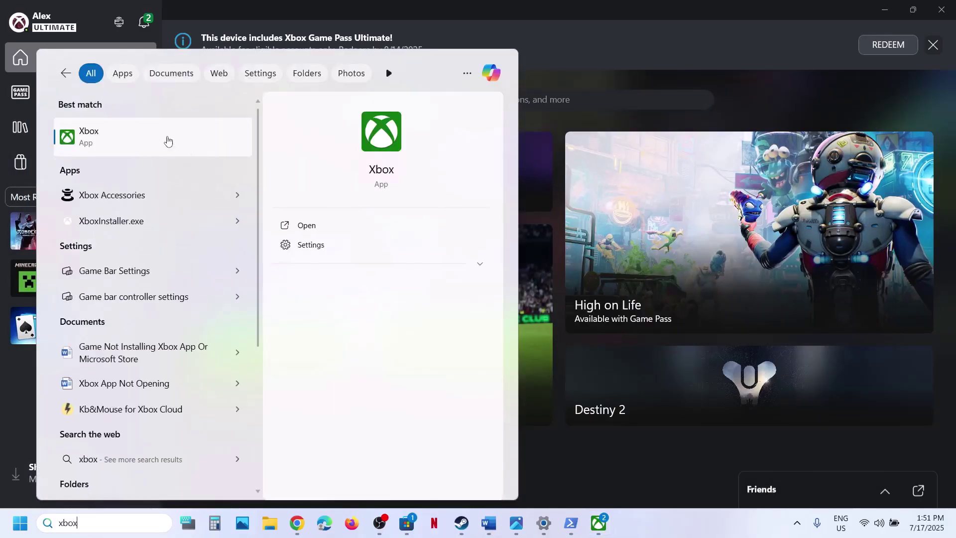
pyautogui.rightClick(168, 142)
pyautogui.click(219, 268)
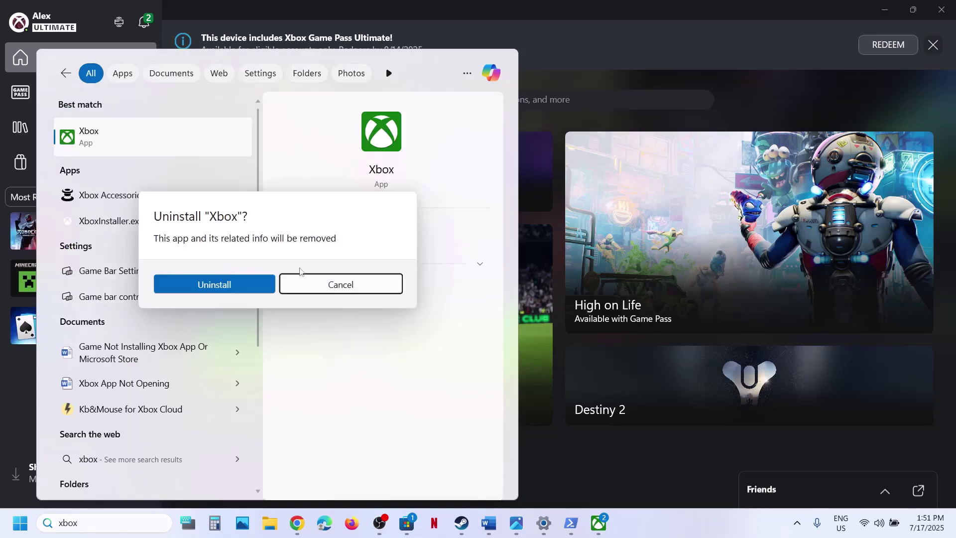
pyautogui.click(219, 283)
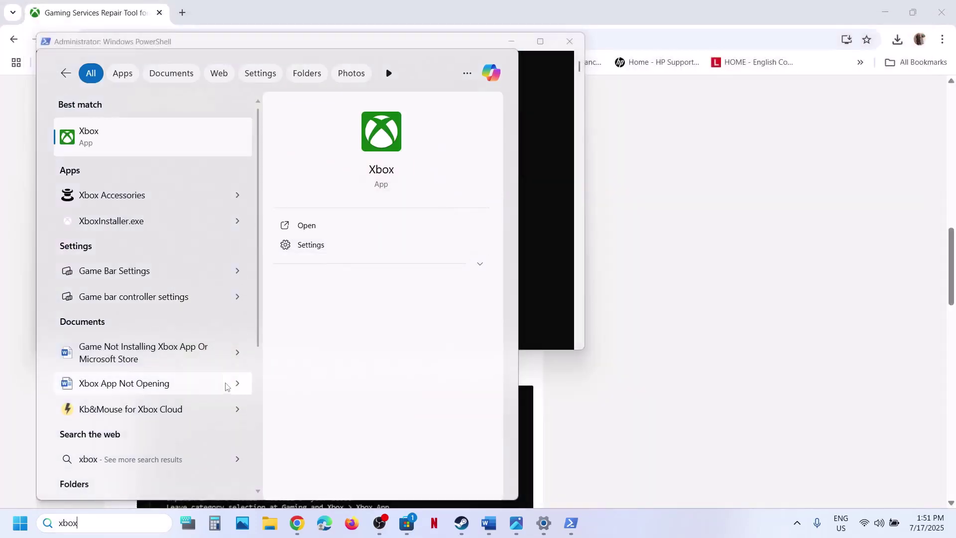
pyautogui.click(624, 381)
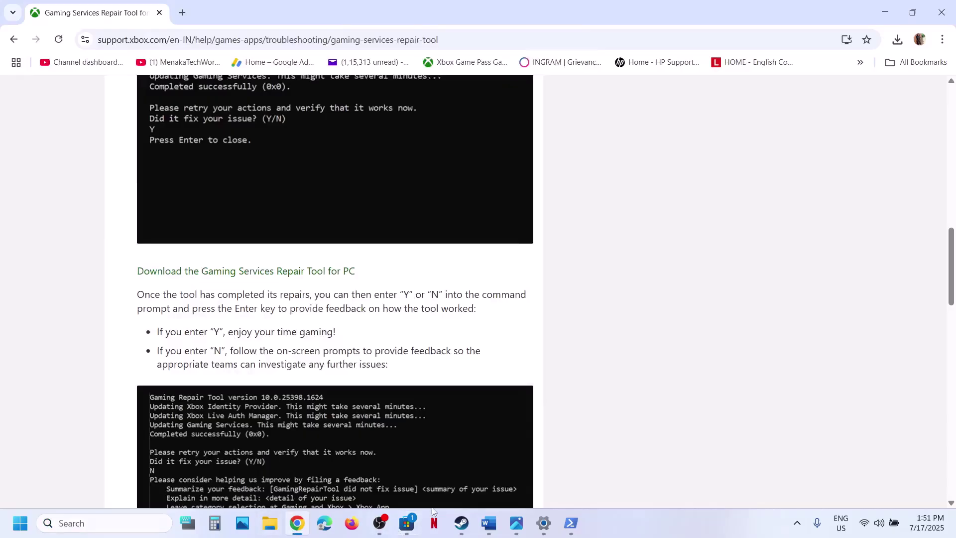
# Step: Queue a reinstall of the Xbox app with Get on its Microsoft Store page, then return to the Word guide
pyautogui.click(407, 523)
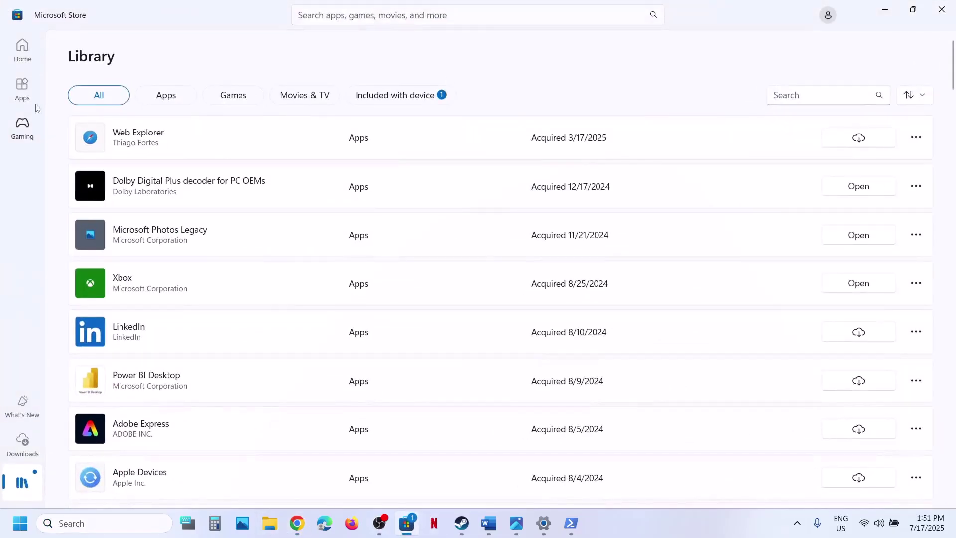
pyautogui.click(351, 15)
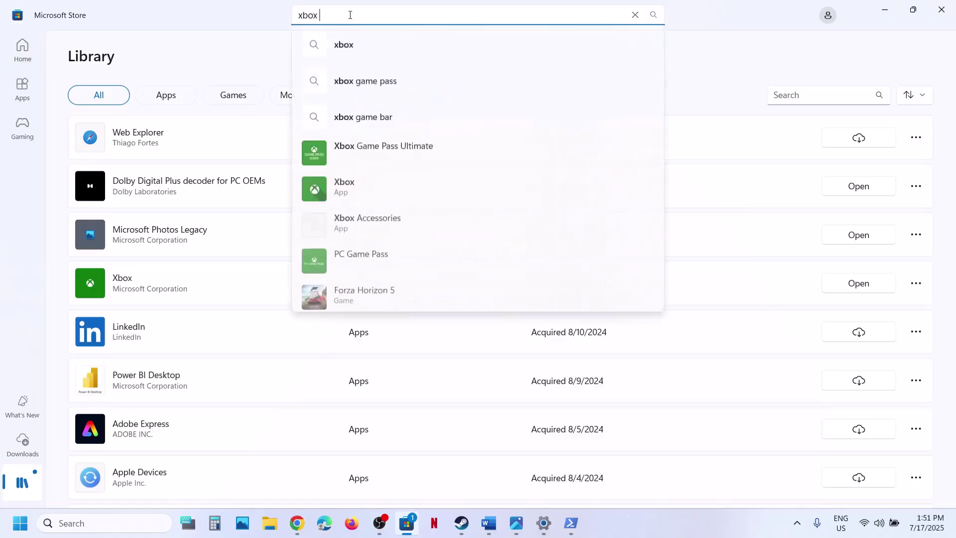
pyautogui.click(344, 193)
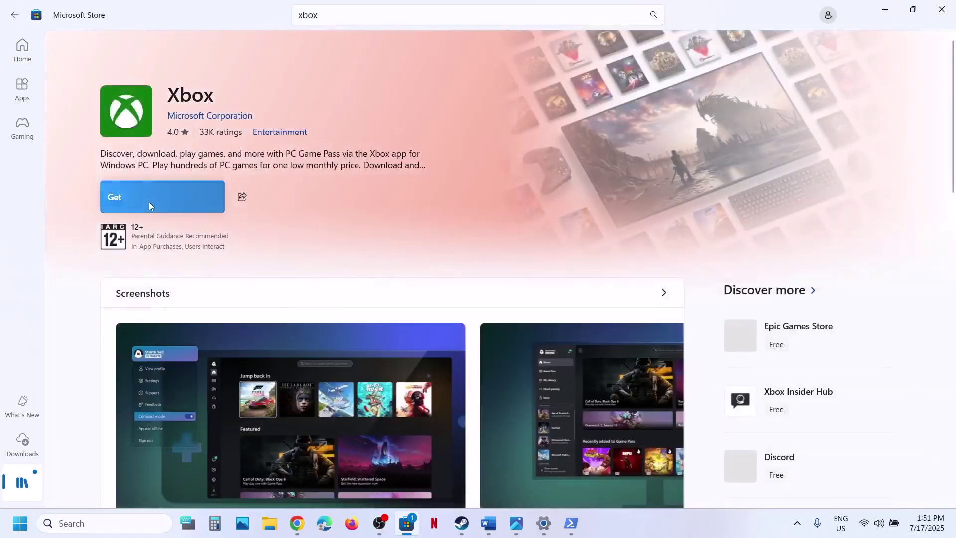
pyautogui.click(148, 202)
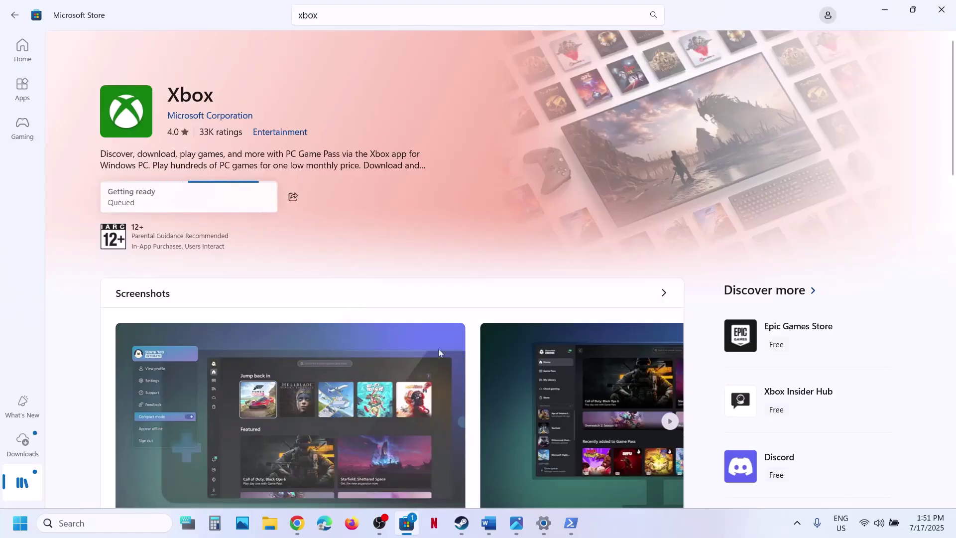
pyautogui.click(489, 523)
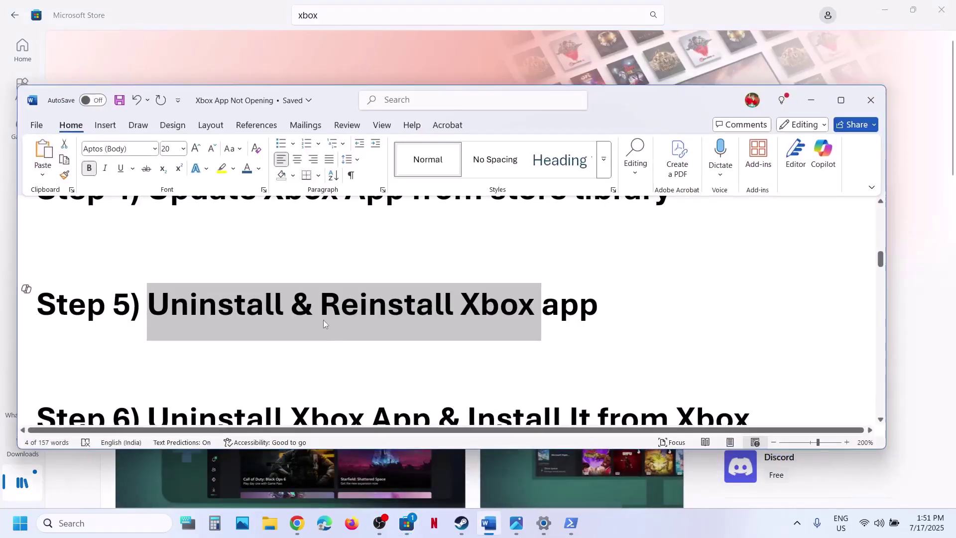
# Step: Highlight 'Uninstall Xbox App' in the Step 6 heading and try a Windows search for 'xbox'
pyautogui.scroll(-2, 324, 320)
pyautogui.moveTo(149, 321); pyautogui.dragTo(437, 320)
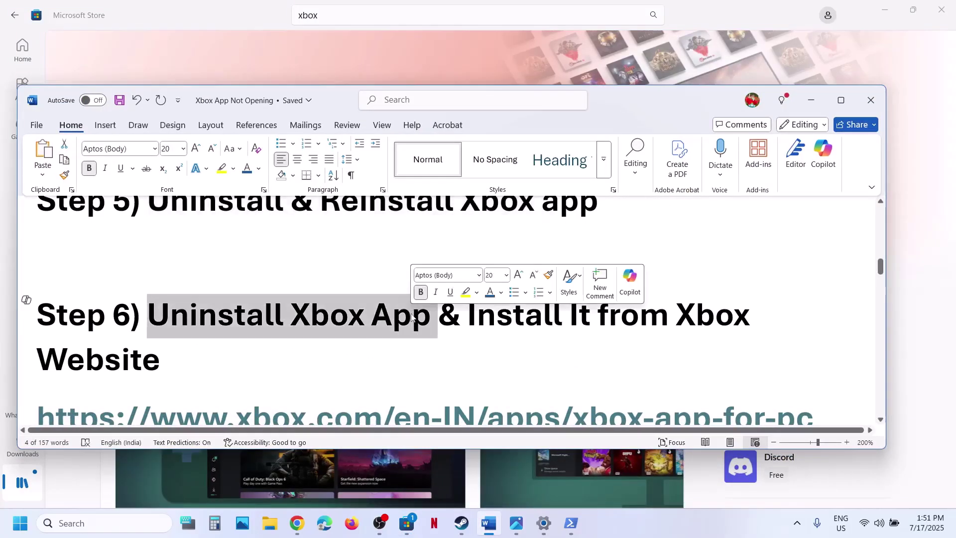
pyautogui.click(106, 523)
pyautogui.write('xbox')
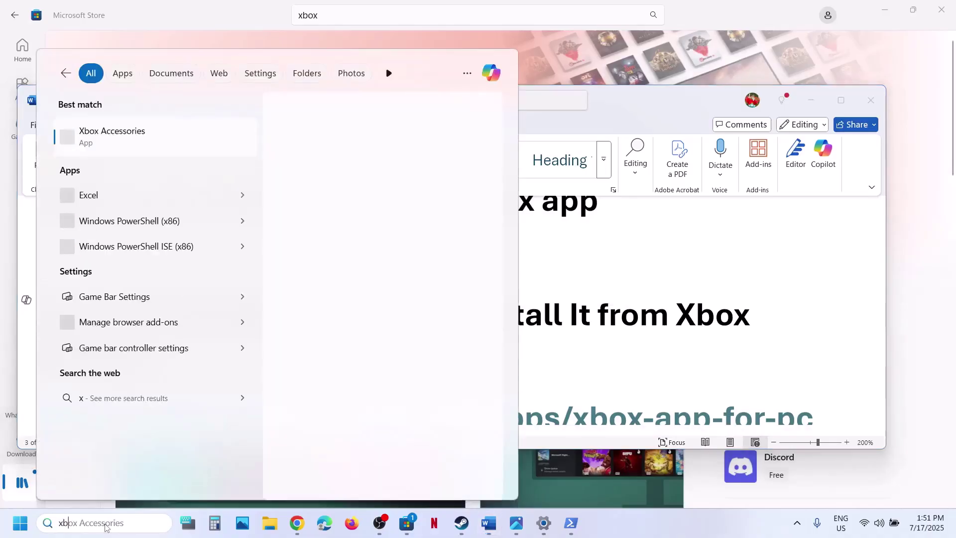
pyautogui.click(666, 257)
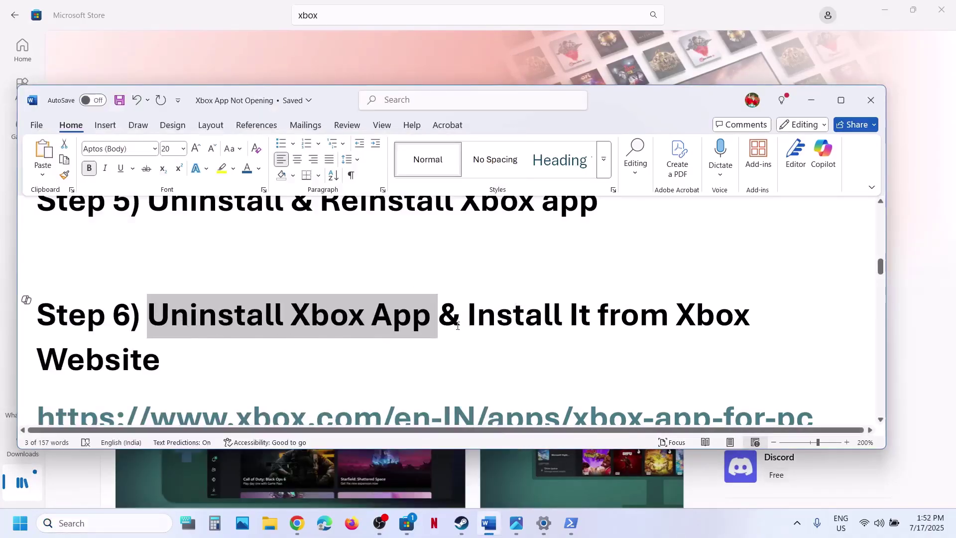
# Step: Select the Step 6 xbox.com download link and copy the words 'Xbox App' from the heading
pyautogui.moveTo(471, 315); pyautogui.dragTo(391, 359)
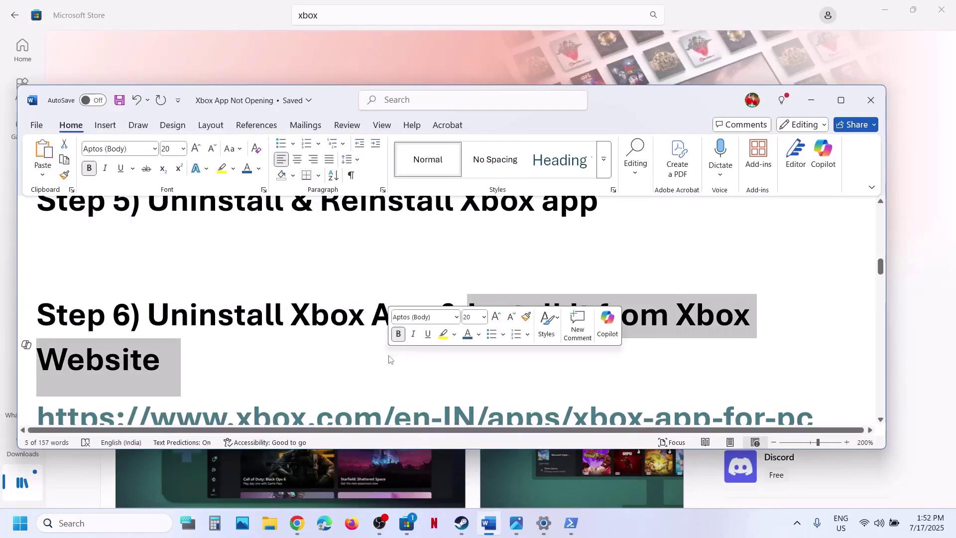
pyautogui.scroll(-2, 390, 358)
pyautogui.tripleClick(410, 333)
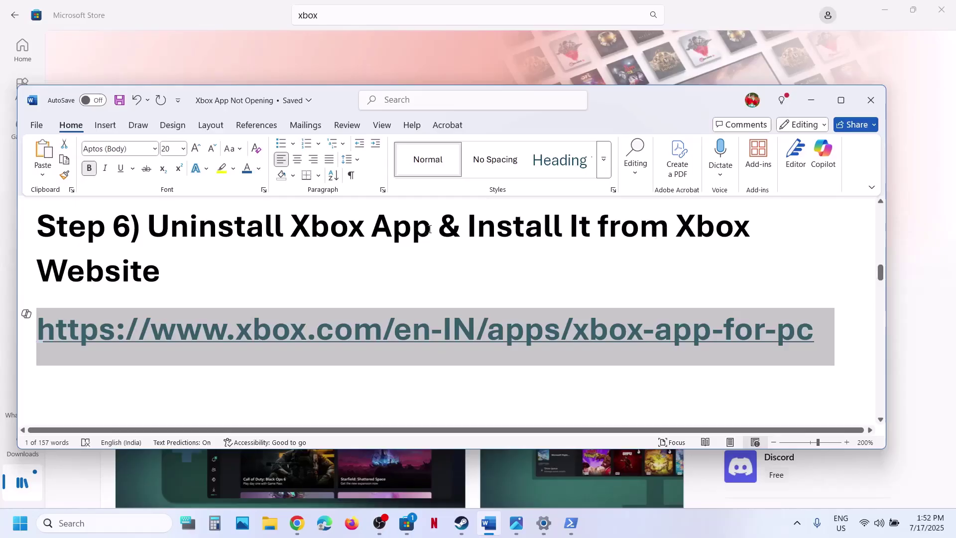
pyautogui.moveTo(429, 229); pyautogui.dragTo(314, 229)
pyautogui.hotkey('ctrl', 'c')
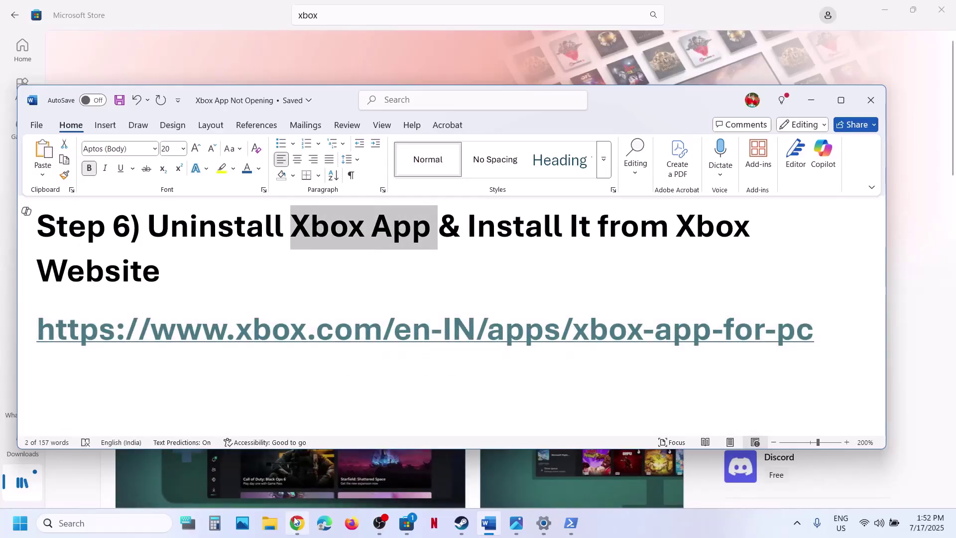
pyautogui.click(297, 523)
# Step: Search 'Xbox App' in a new Chrome tab and download the Xbox PC app from xbox.com
pyautogui.click(182, 12)
pyautogui.hotkey('ctrl', 'v')
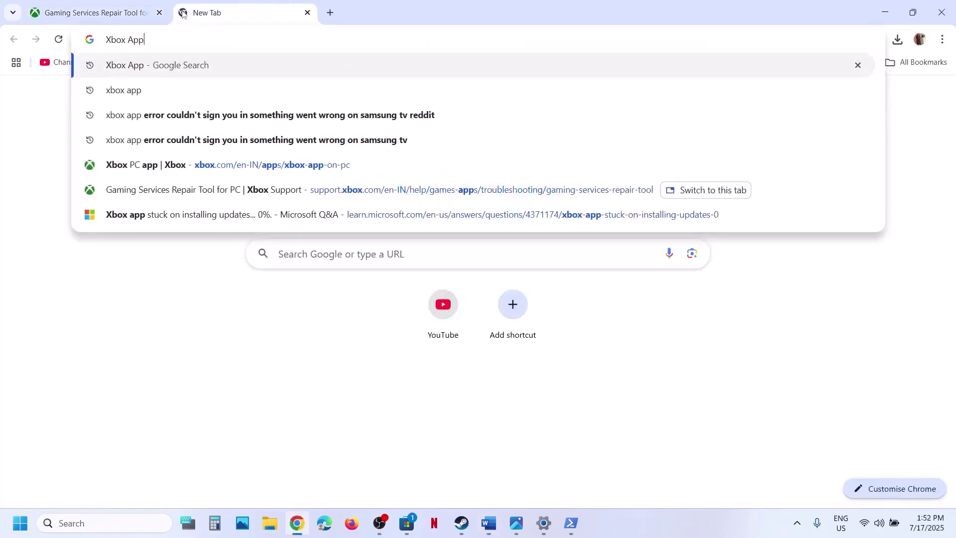
pyautogui.press('Return')
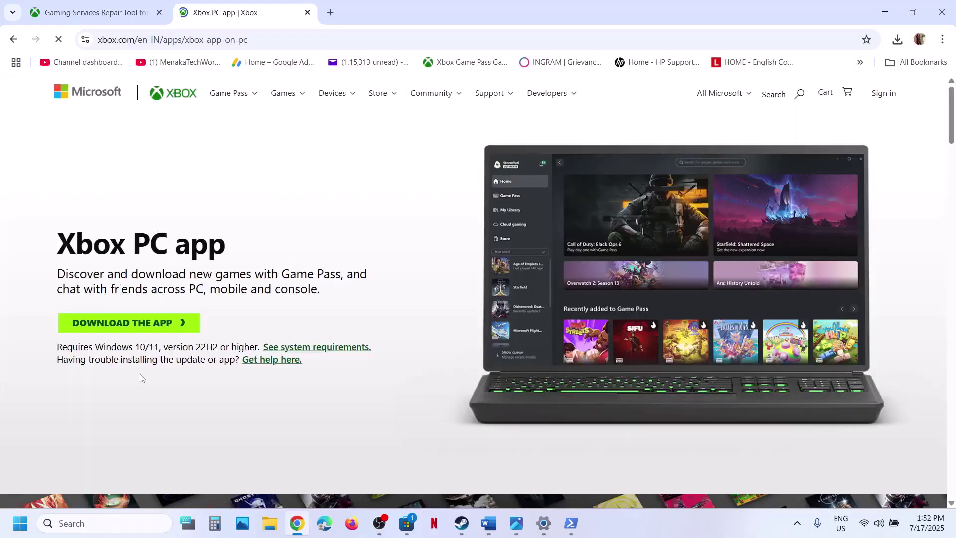
pyautogui.click(111, 338)
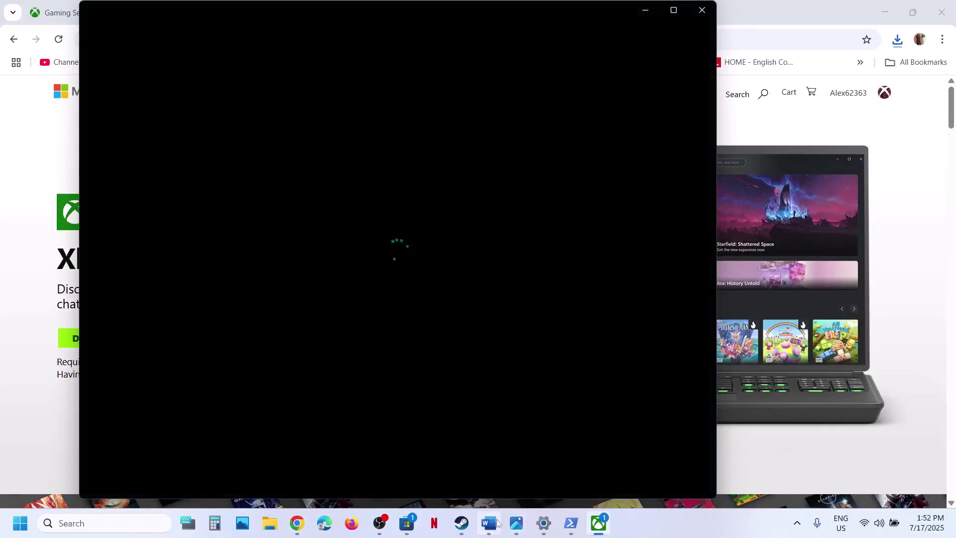
# Step: Dismiss the Xbox app welcome prompt, review Step 7 on date, time and region, then close the guide
pyautogui.click(291, 356)
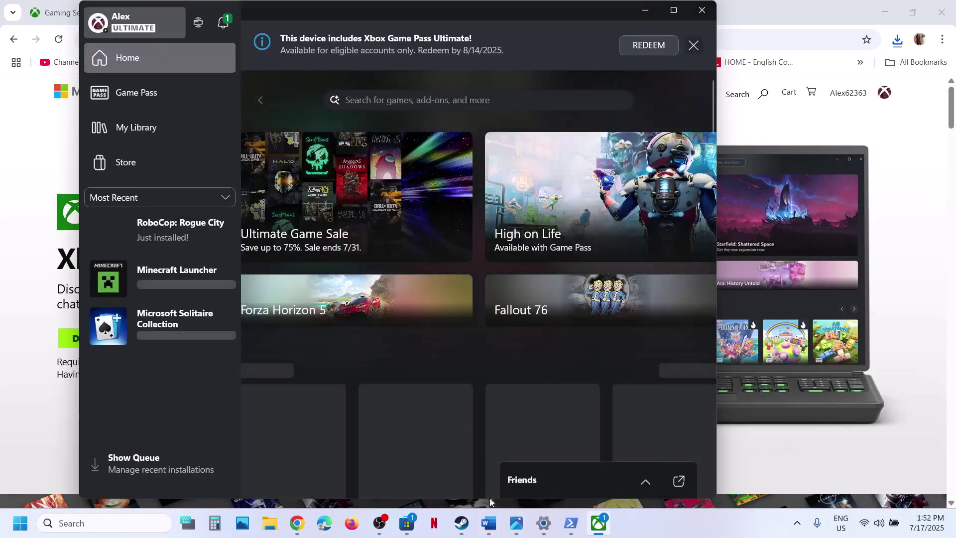
pyautogui.click(489, 523)
pyautogui.scroll(-5, 371, 314)
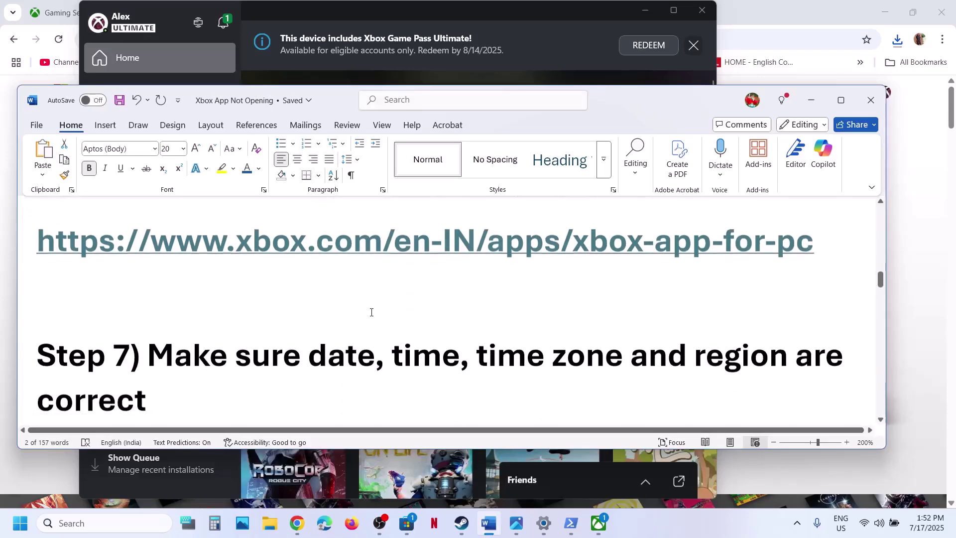
pyautogui.moveTo(223, 288); pyautogui.dragTo(664, 325)
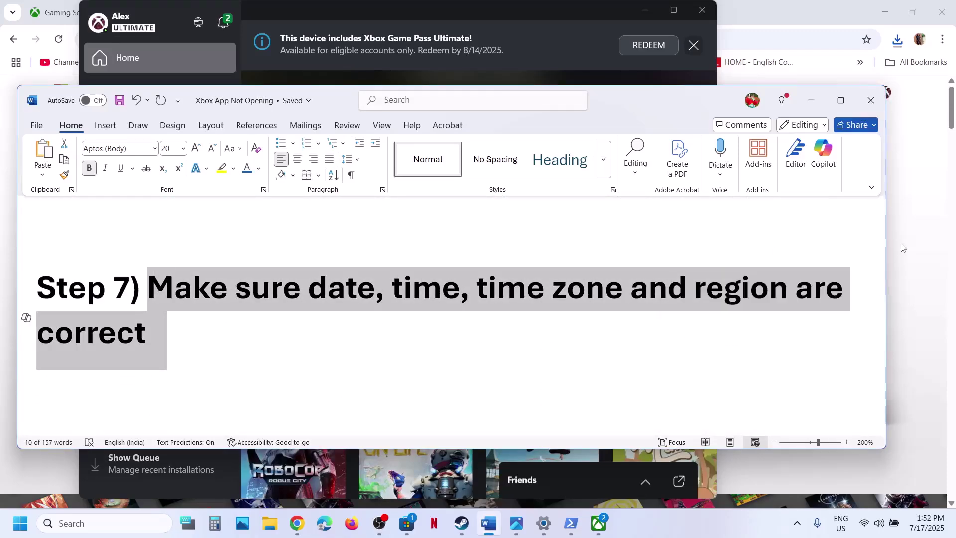
pyautogui.click(864, 112)
# Step: Turn on automatic time zone and toggle automatic time off and on to resync the clock
pyautogui.rightClick(924, 526)
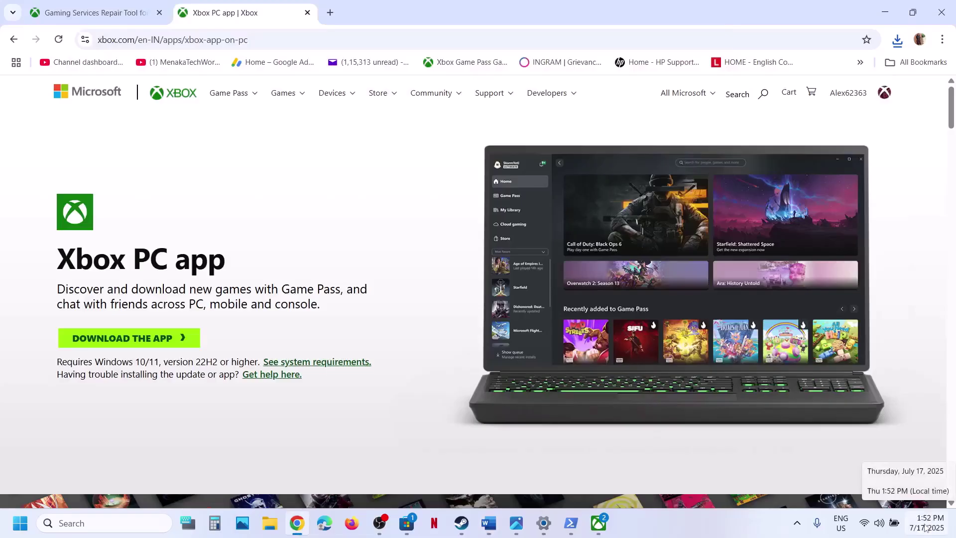
pyautogui.click(924, 471)
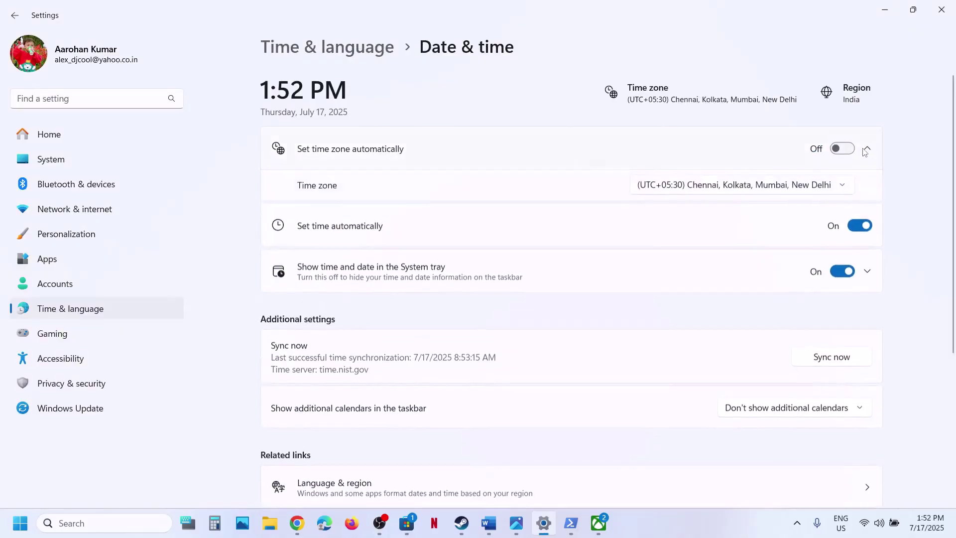
pyautogui.click(849, 149)
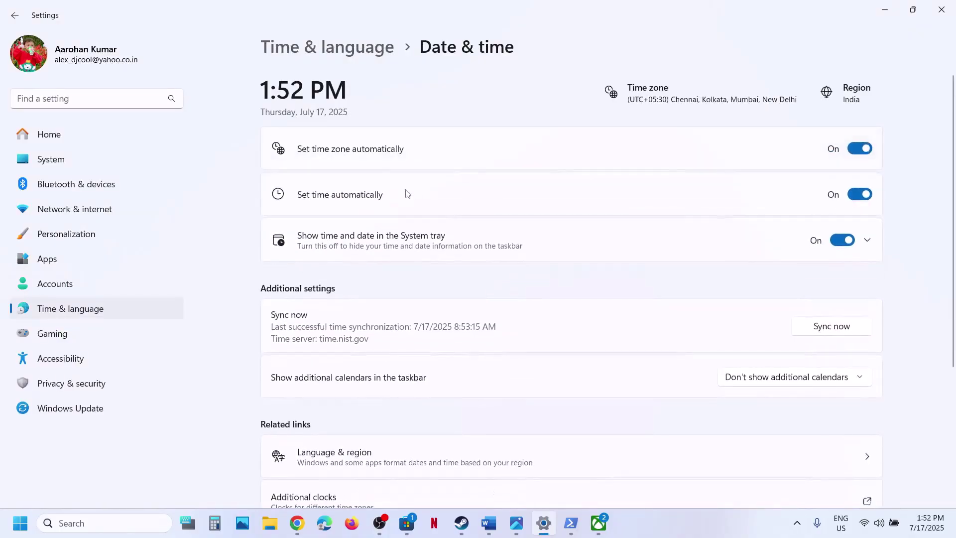
pyautogui.click(857, 199)
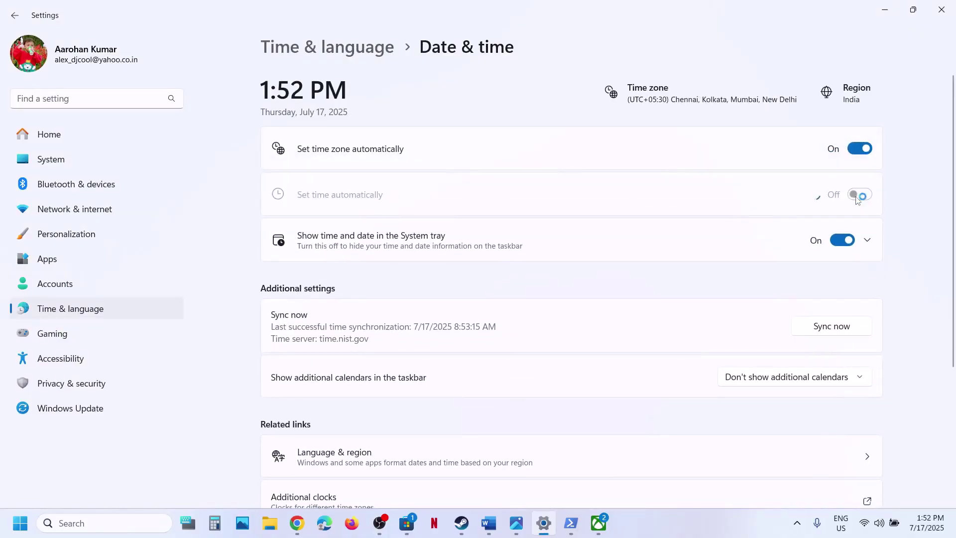
pyautogui.click(853, 198)
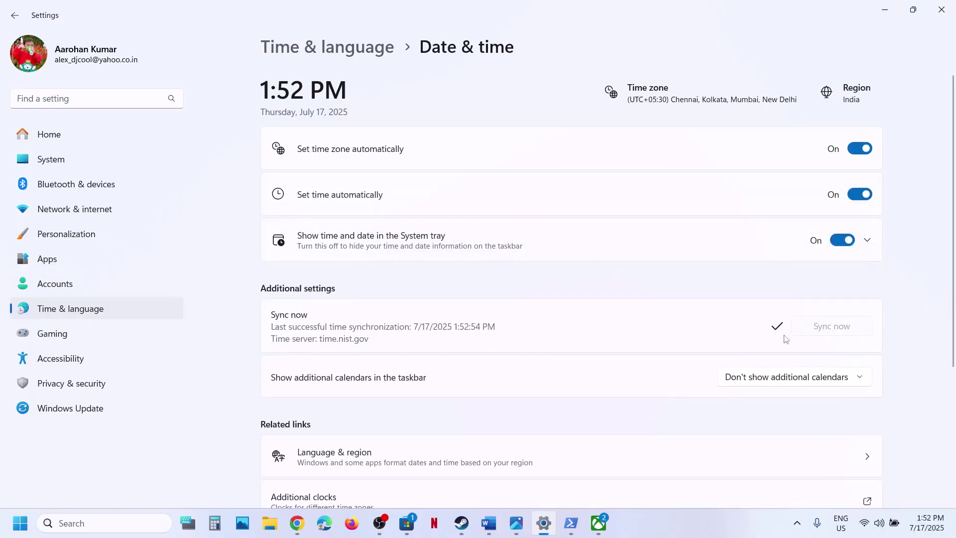
# Step: Keep India as the country or region under Language & region, then close Settings
pyautogui.click(99, 310)
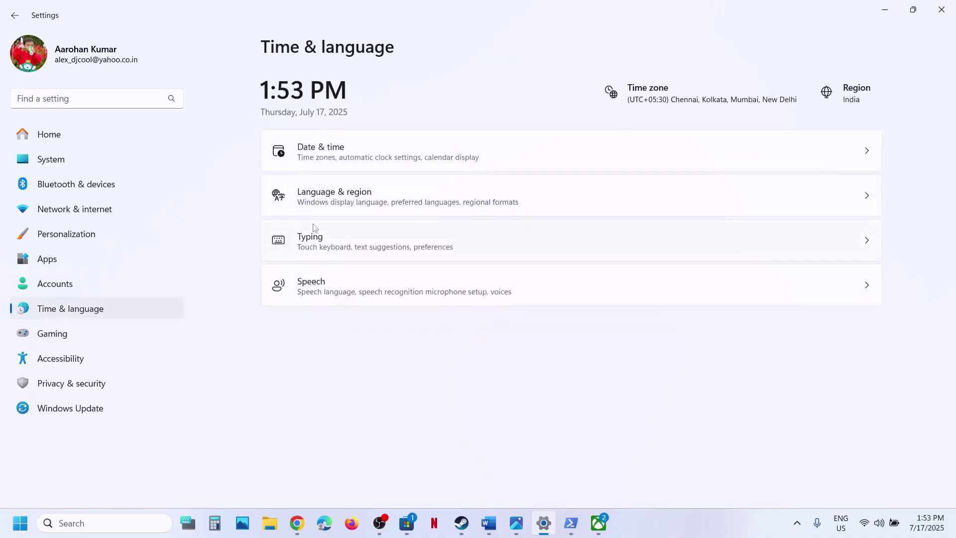
pyautogui.click(357, 194)
pyautogui.click(807, 314)
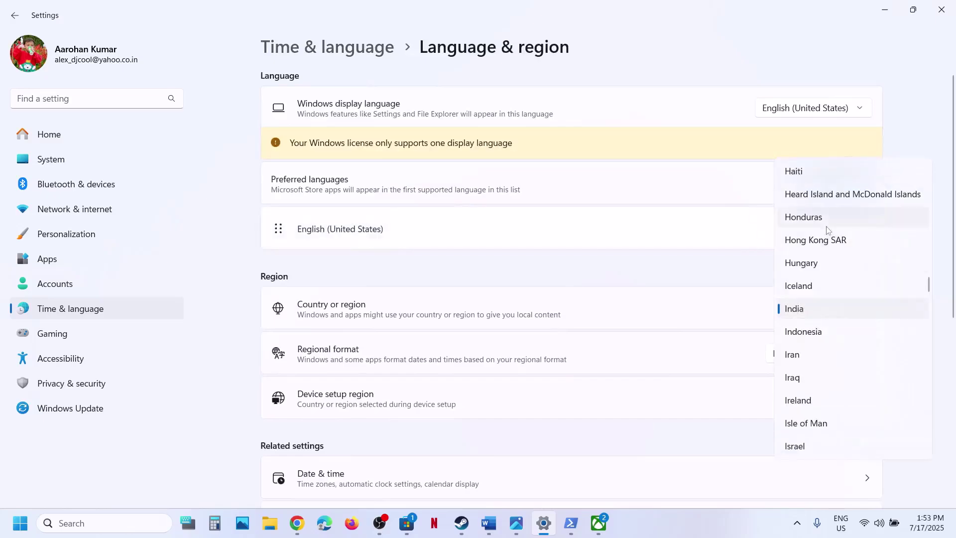
pyautogui.click(817, 317)
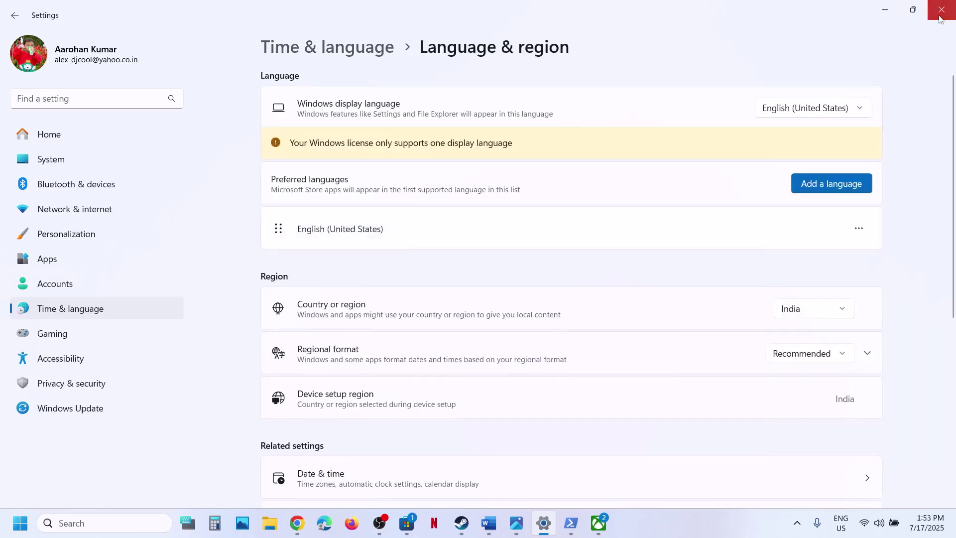
pyautogui.click(941, 9)
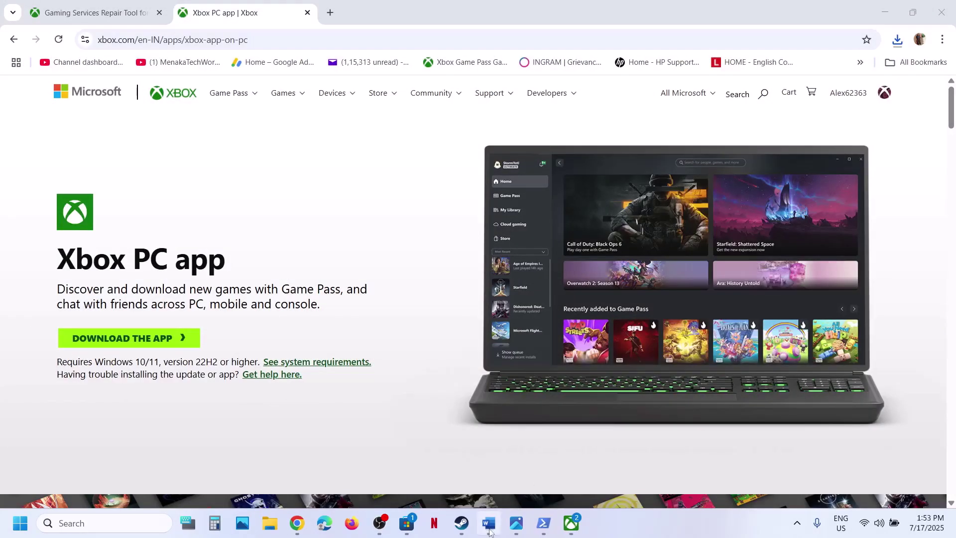
# Step: Copy 'wsreset' from Step 8 and run it from Windows search to clear the Store cache
pyautogui.click(490, 530)
pyautogui.scroll(-3, 397, 373)
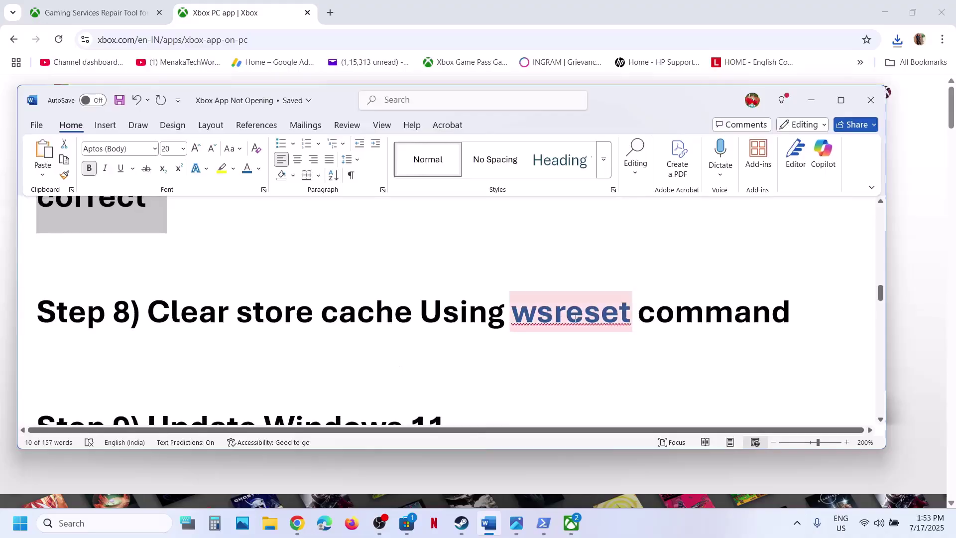
pyautogui.doubleClick(550, 325)
pyautogui.hotkey('ctrl', 'c')
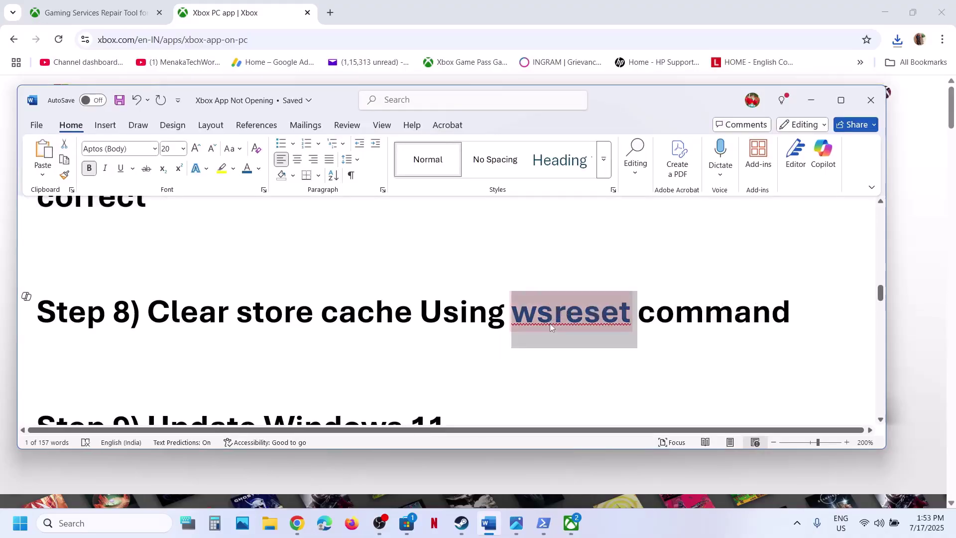
pyautogui.click(117, 518)
pyautogui.hotkey('ctrl', 'v')
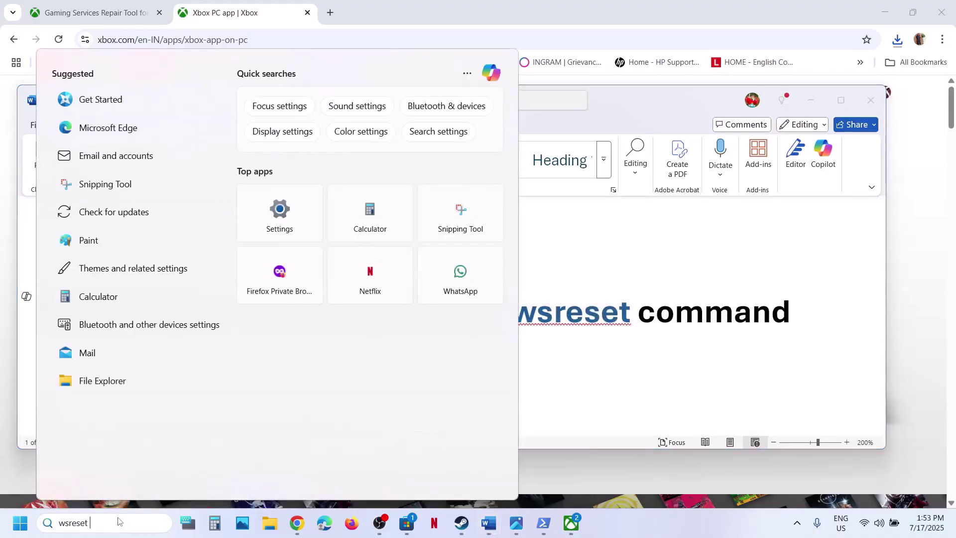
pyautogui.click(134, 145)
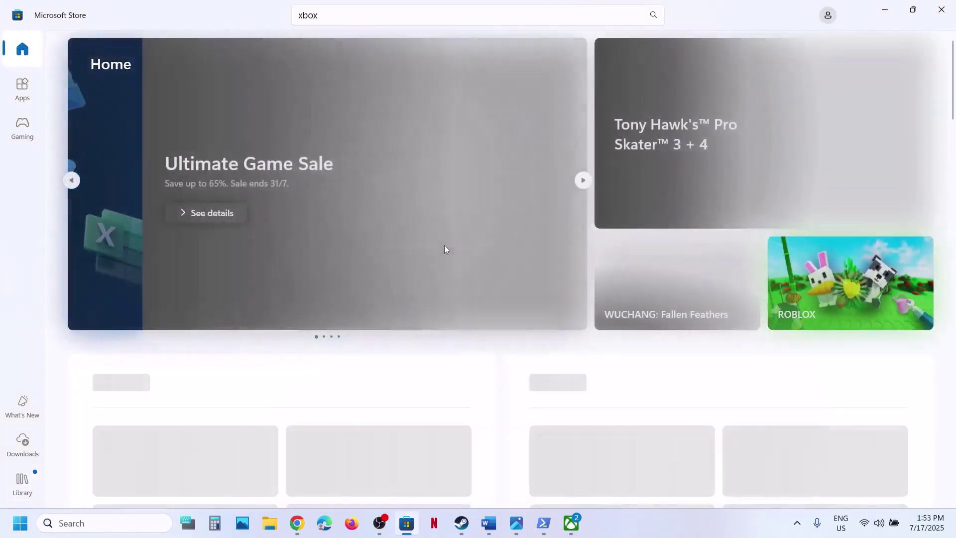
# Step: Search 'xbox' in Windows search and launch the Xbox app
pyautogui.click(98, 522)
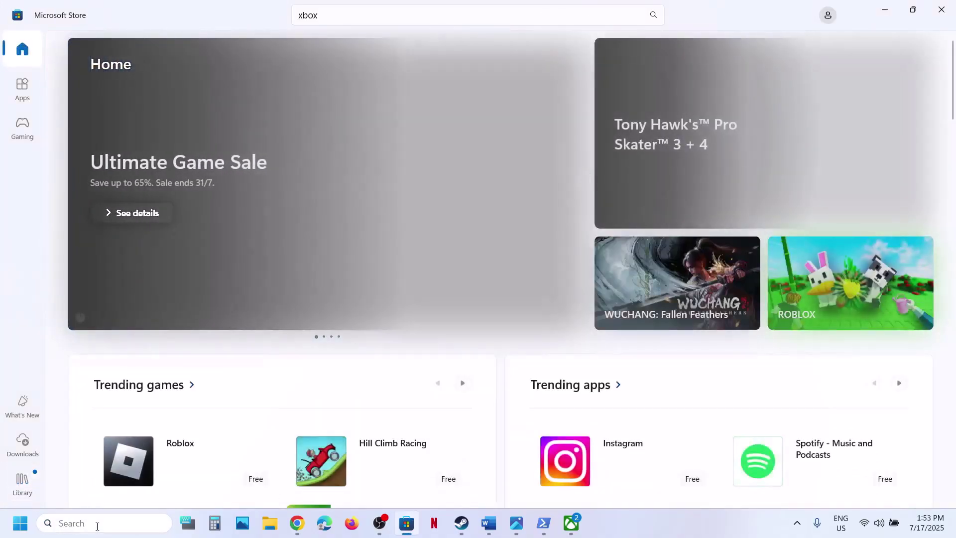
pyautogui.write('xbox')
pyautogui.press('Return')
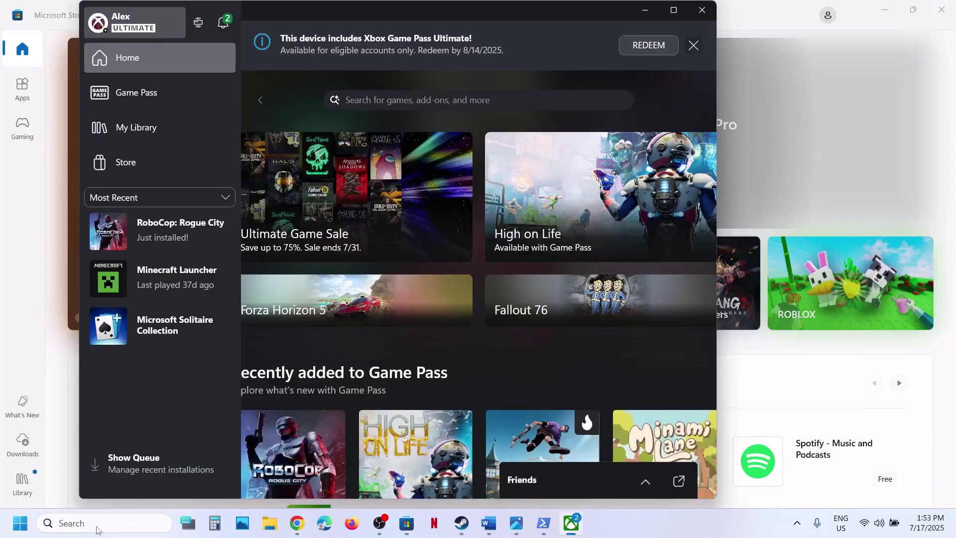
# Step: Following Step 9 'Update Windows', run Check for updates on the Windows Update page
pyautogui.click(488, 523)
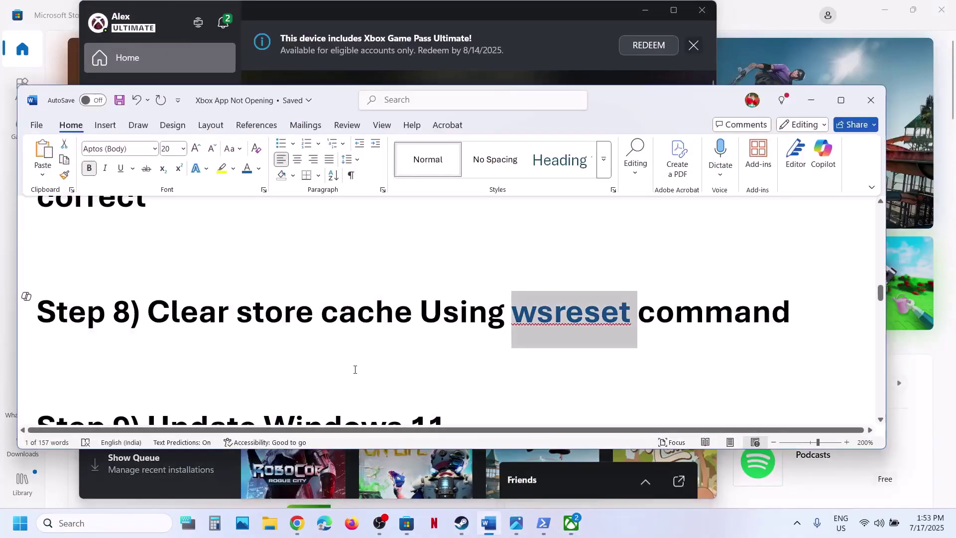
pyautogui.scroll(-3, 355, 369)
pyautogui.moveTo(203, 334); pyautogui.dragTo(406, 335)
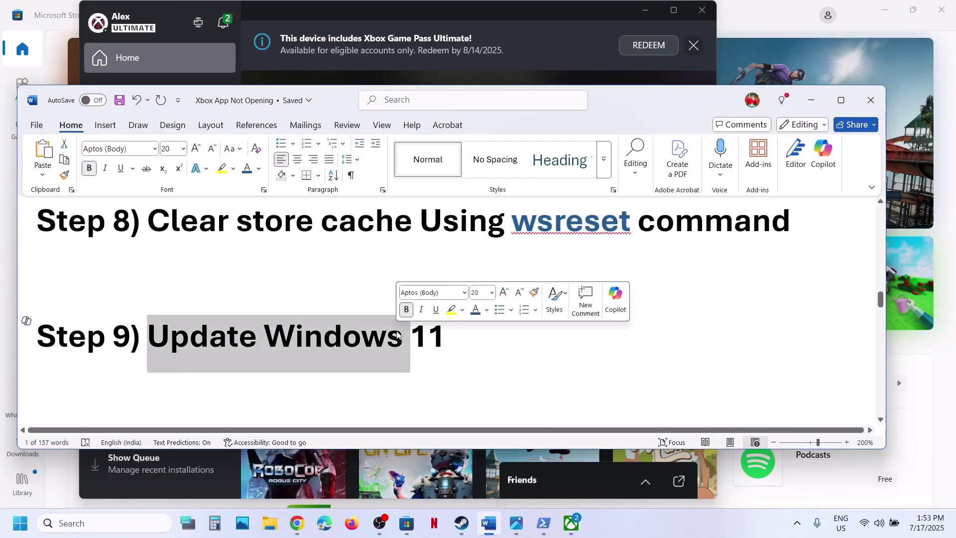
pyautogui.press('super+i')
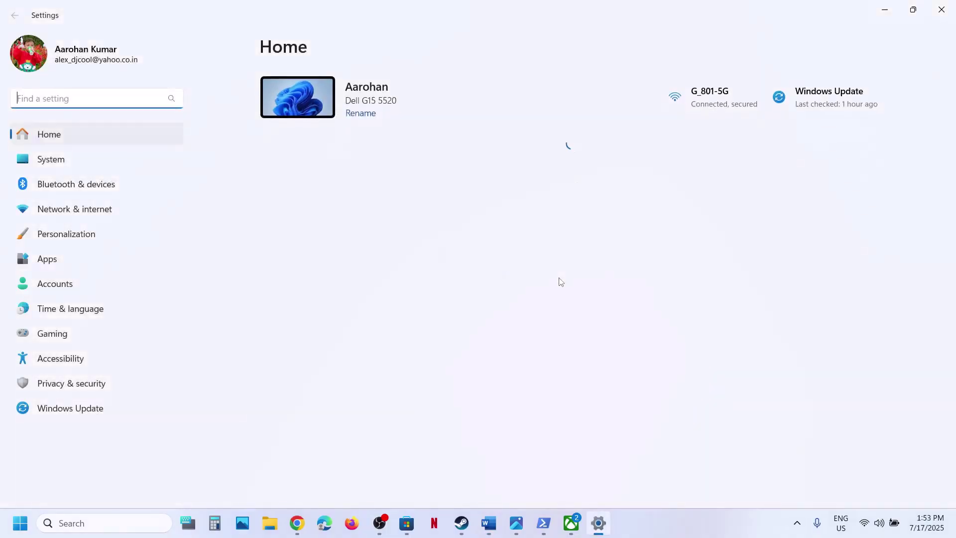
pyautogui.click(108, 408)
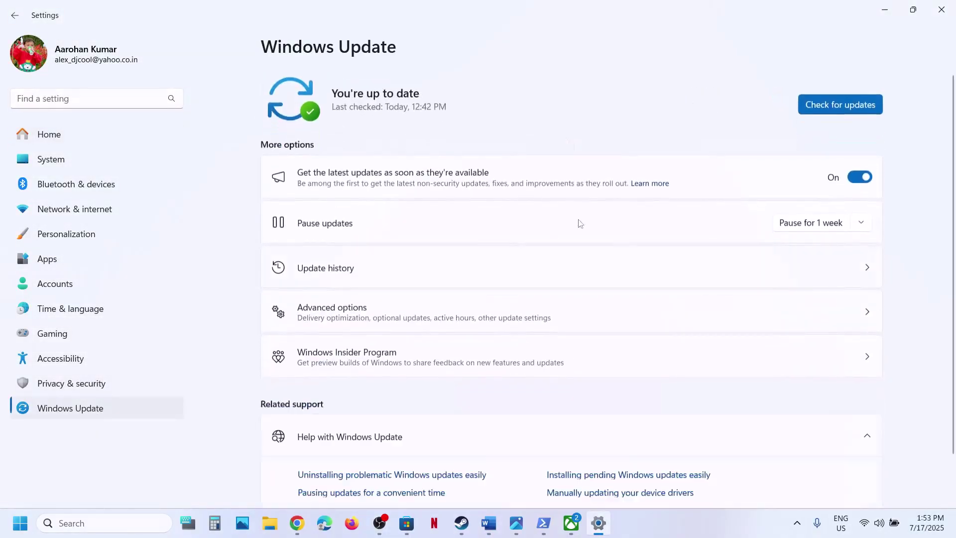
pyautogui.click(846, 102)
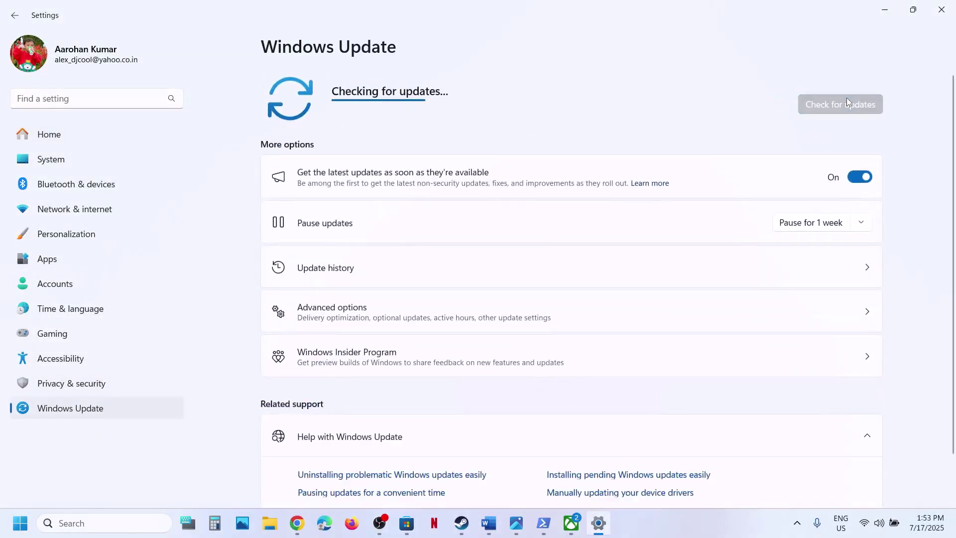
# Step: Open Start's power options, dismiss them without restarting, and return to the Word guide
pyautogui.click(19, 531)
pyautogui.click(362, 479)
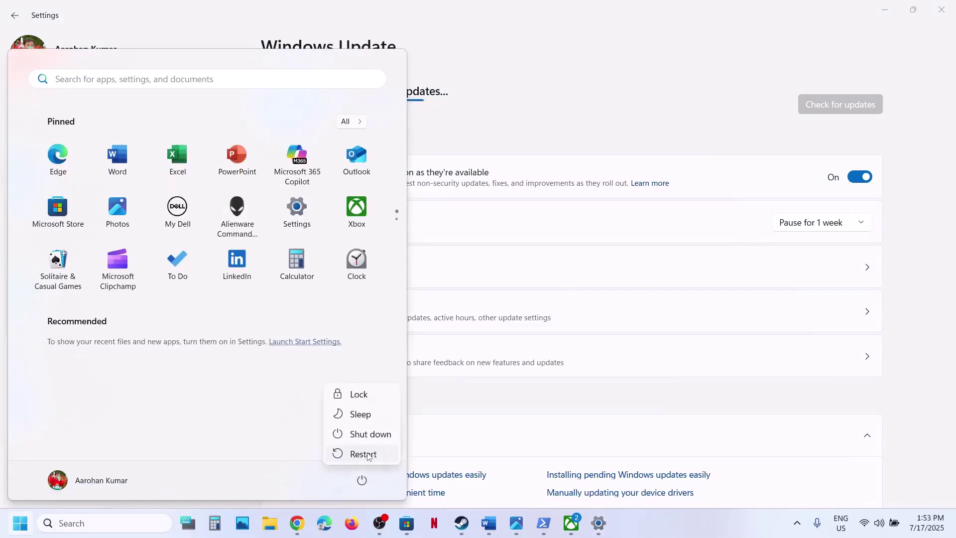
pyautogui.click(674, 147)
pyautogui.click(674, 147)
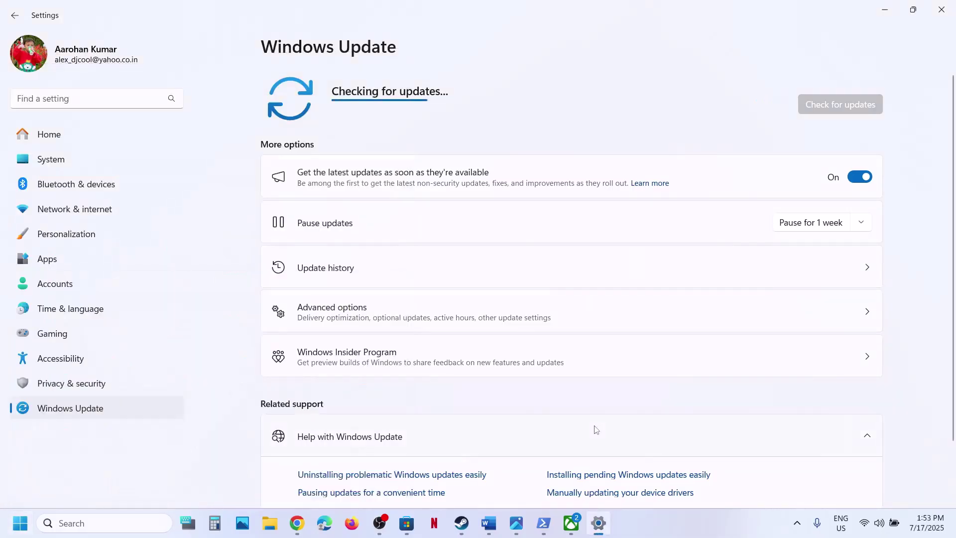
pyautogui.click(488, 523)
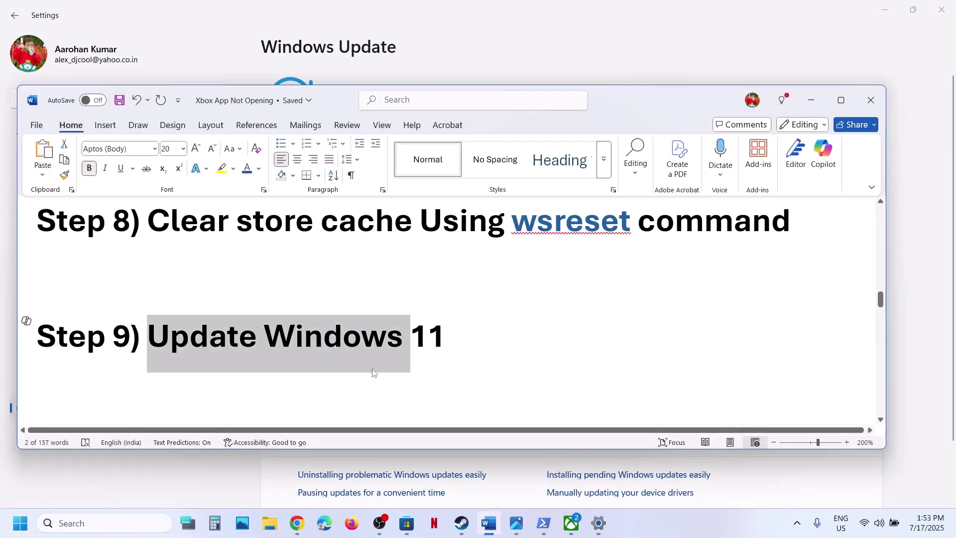
# Step: Copy the Step 10 Xbox Identity Provider link and load it in a new Chrome tab
pyautogui.scroll(-5, 374, 373)
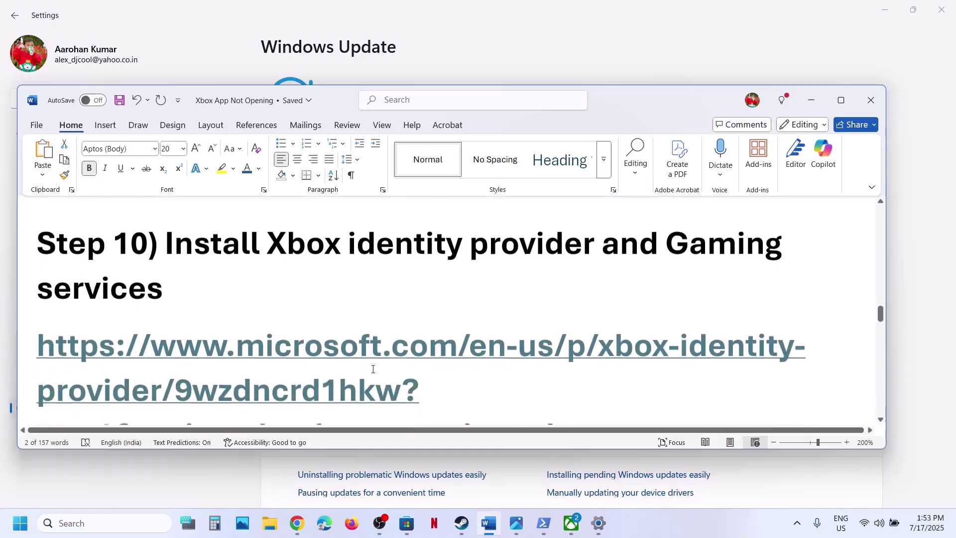
pyautogui.scroll(-1, 455, 376)
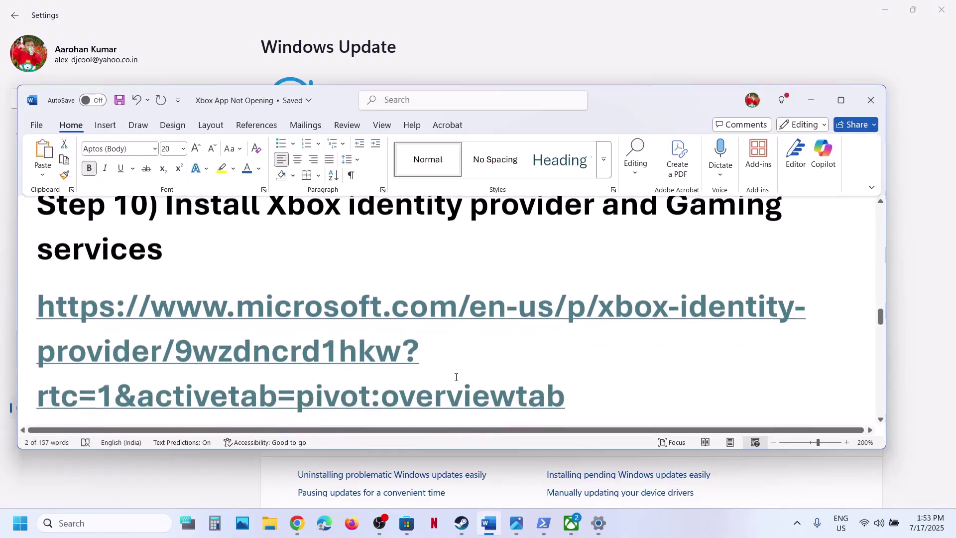
pyautogui.scroll(-1, 468, 361)
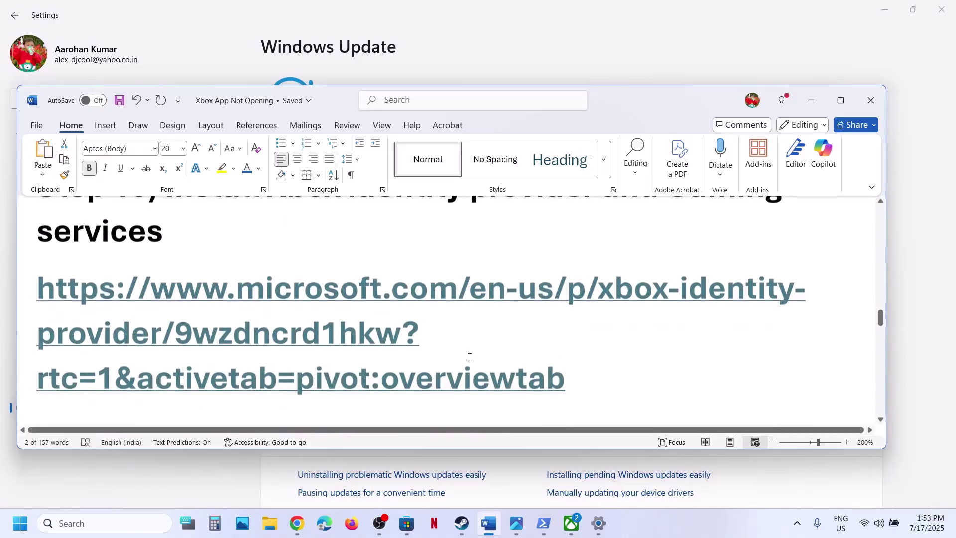
pyautogui.tripleClick(243, 292)
pyautogui.hotkey('ctrl', 'c')
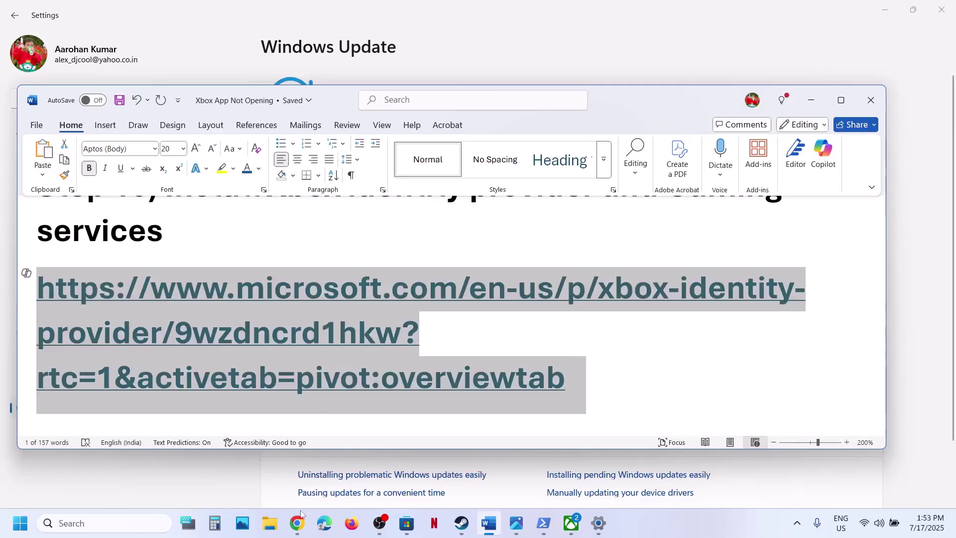
pyautogui.keyDown('ctrl'); pyautogui.click(324, 378); pyautogui.keyUp('ctrl')
pyautogui.click(330, 14)
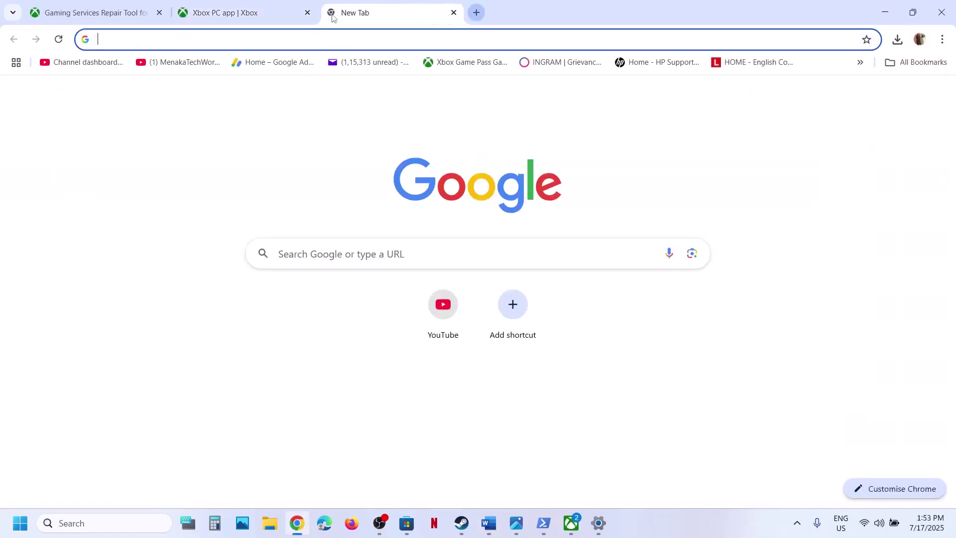
pyautogui.hotkey('ctrl', 'v')
pyautogui.press('Return')
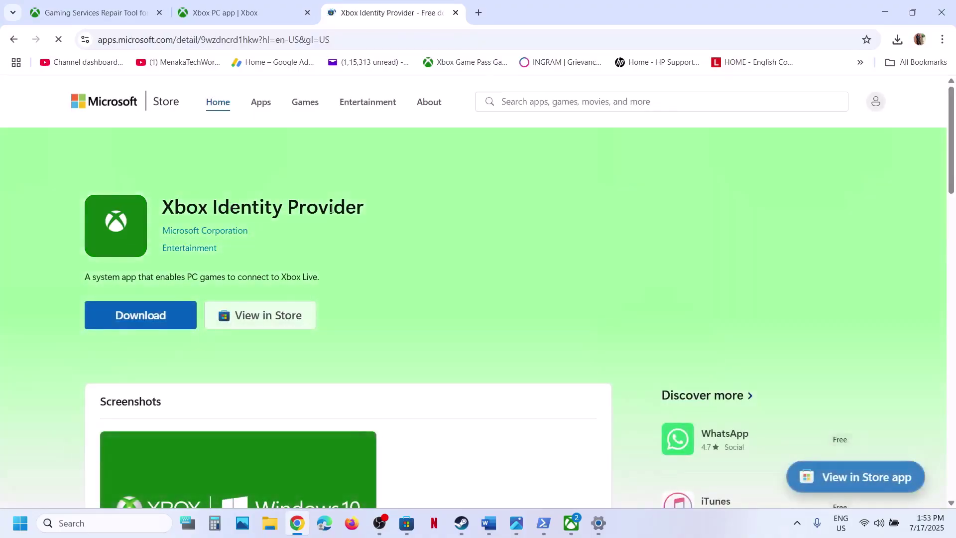
# Step: Download Xbox Identity Provider and hand it to Microsoft Store, which shows it Installed
pyautogui.click(149, 316)
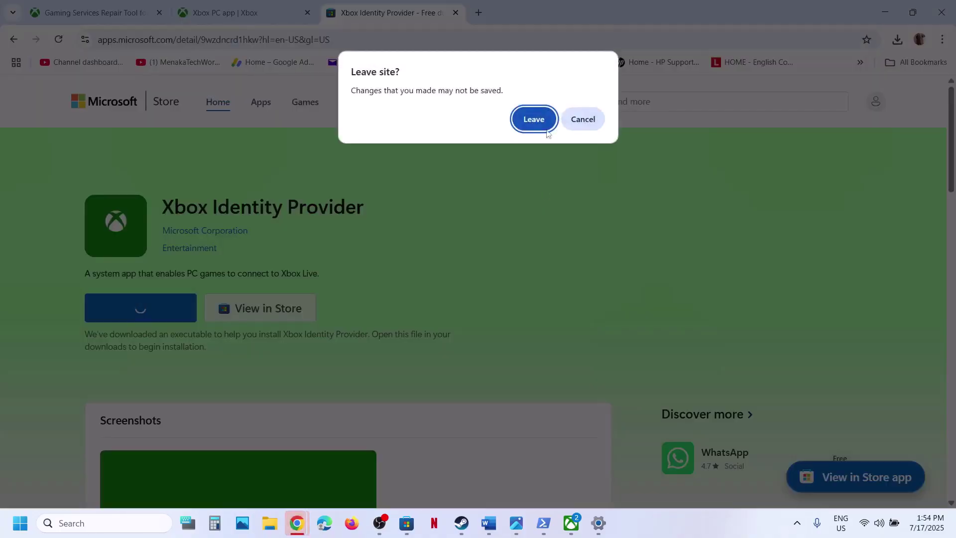
pyautogui.click(578, 120)
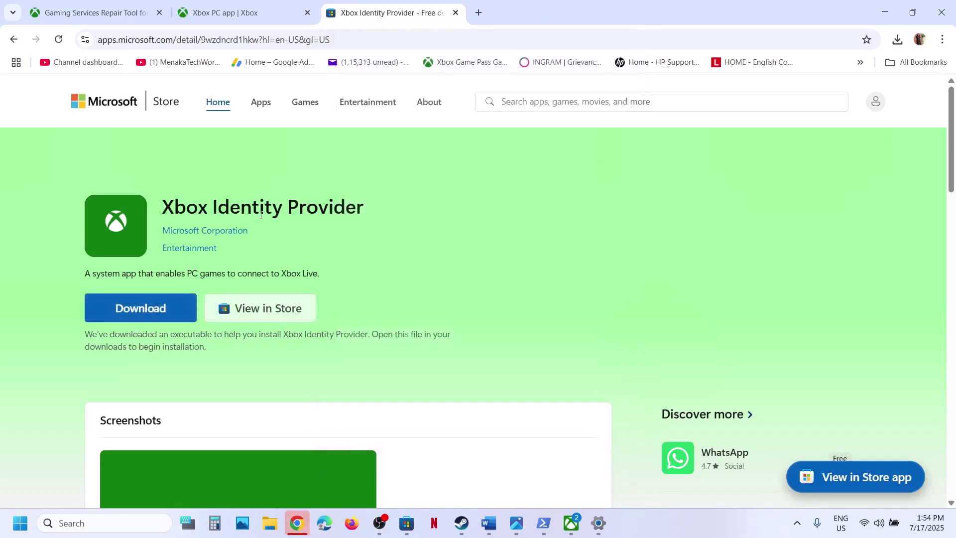
pyautogui.click(149, 307)
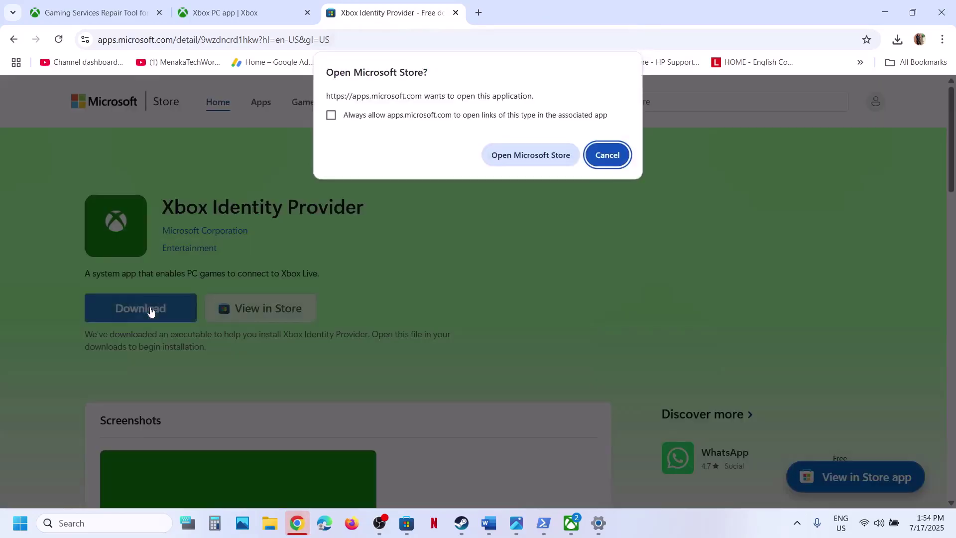
pyautogui.click(537, 148)
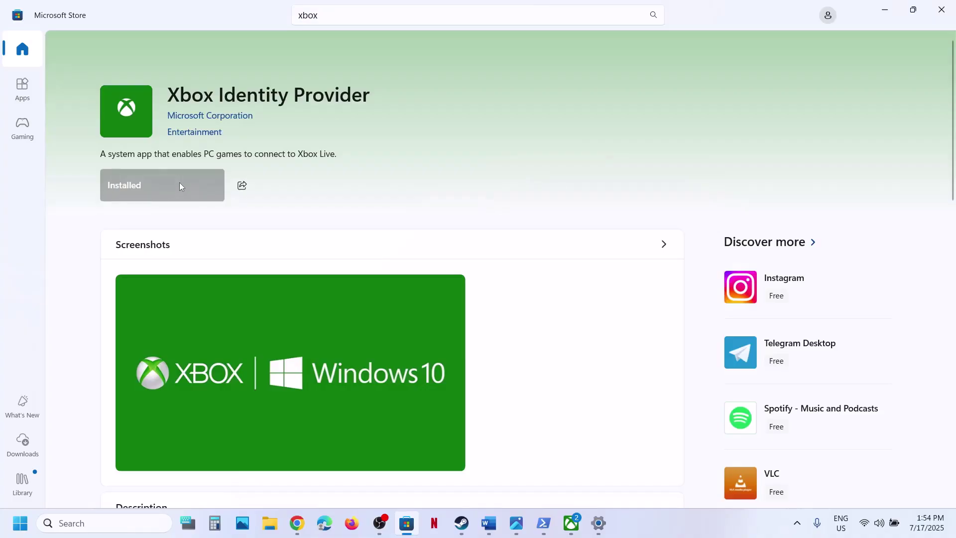
# Step: Maximize the Word guide and launch the Services console from a 'services' search
pyautogui.click(488, 523)
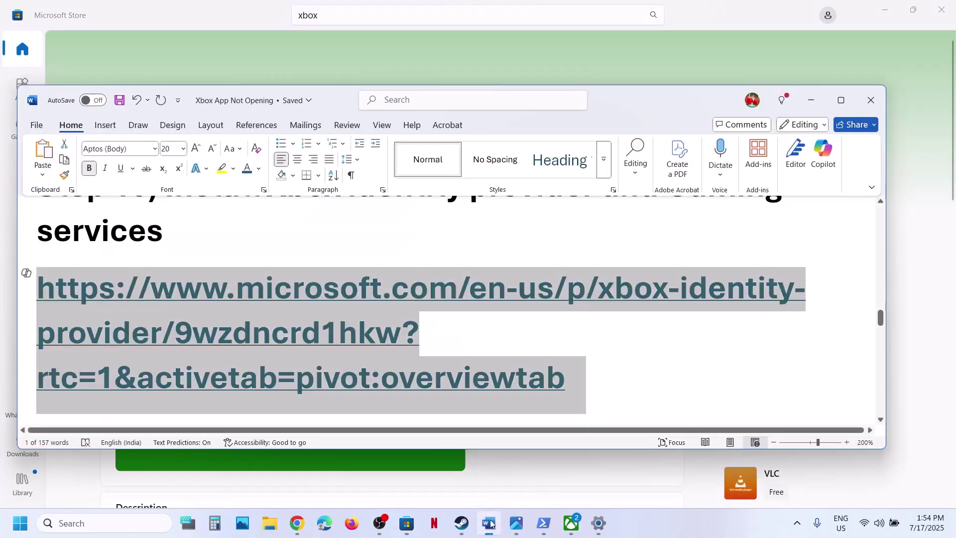
pyautogui.scroll(-3, 411, 359)
pyautogui.scroll(-2, 411, 359)
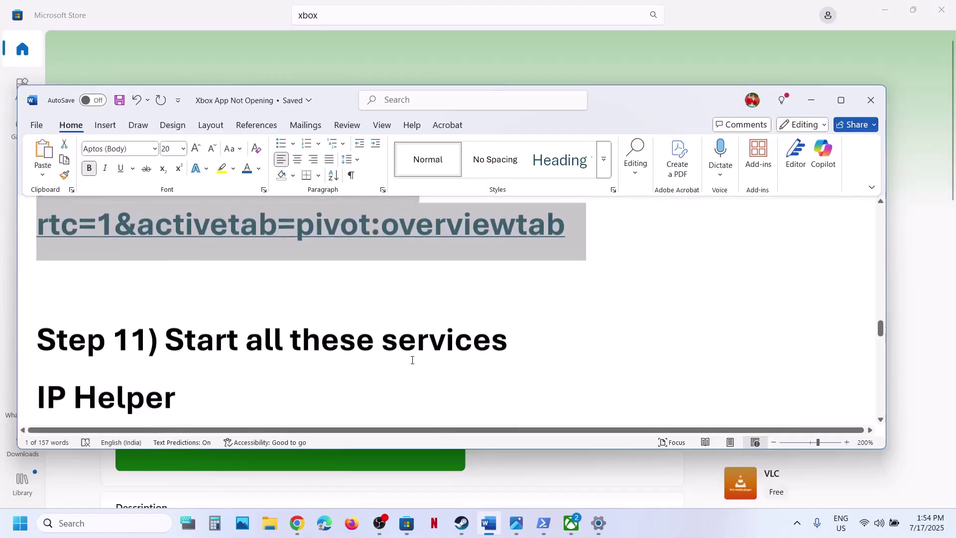
pyautogui.click(841, 102)
pyautogui.scroll(-3, 299, 356)
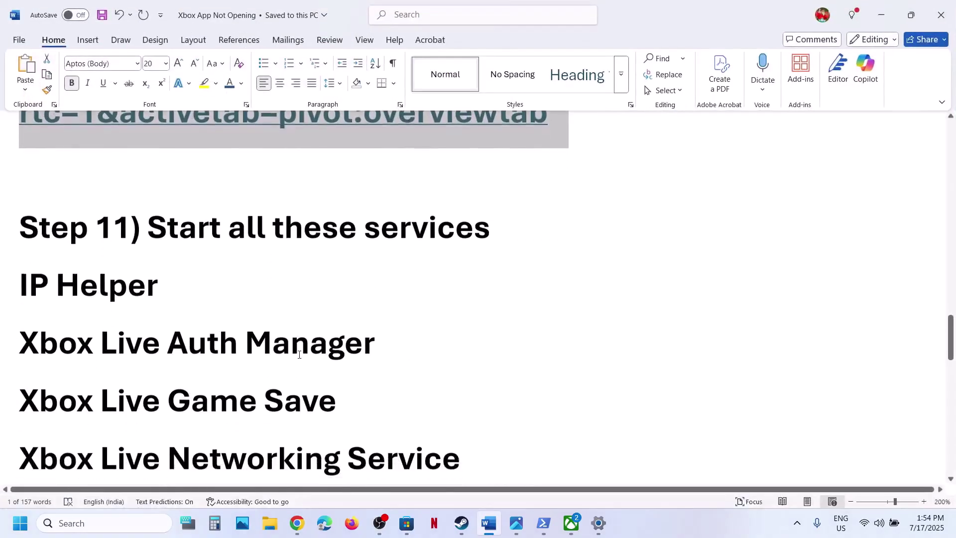
pyautogui.click(86, 525)
pyautogui.write('services')
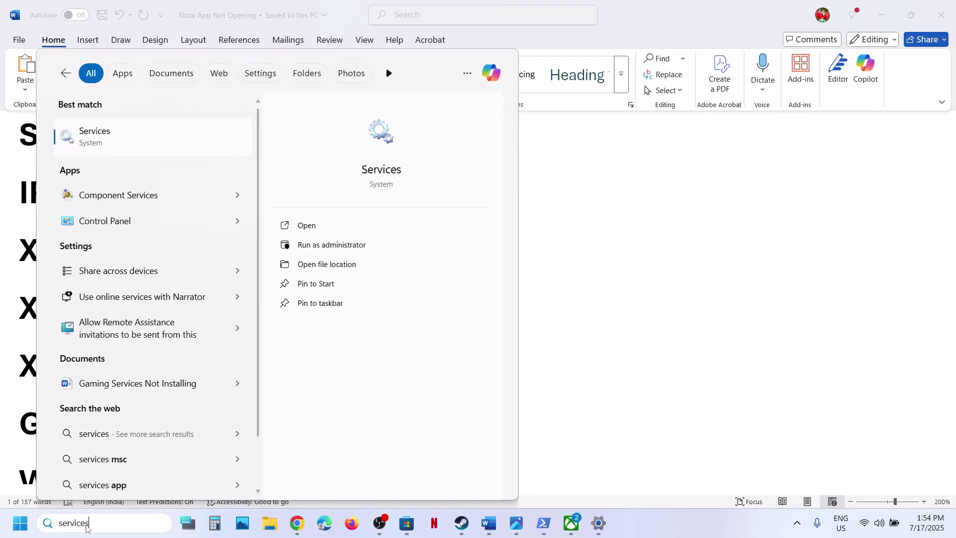
pyautogui.press('Return')
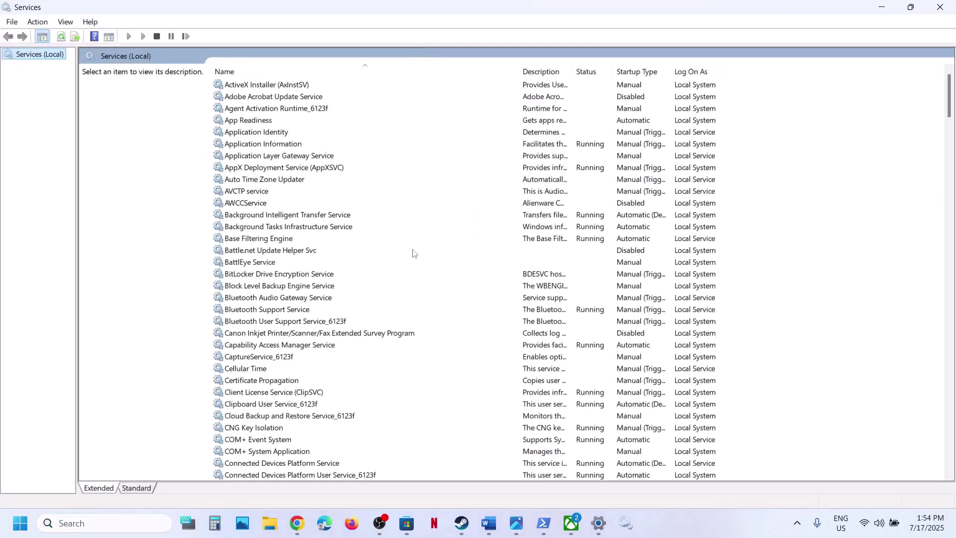
# Step: Confirm IP Helper's startup type is Automatic in its properties and click OK
pyautogui.click(279, 333)
pyautogui.press('i')
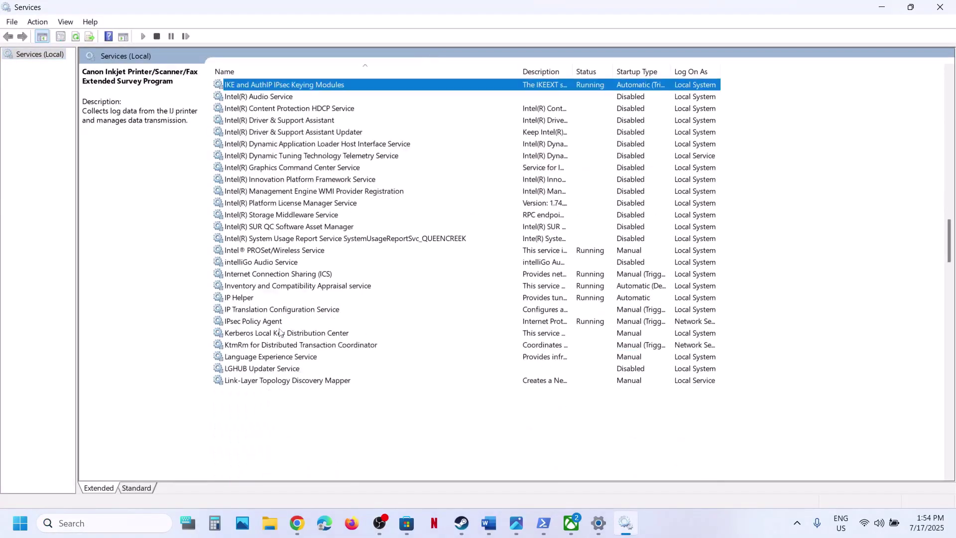
pyautogui.doubleClick(262, 299)
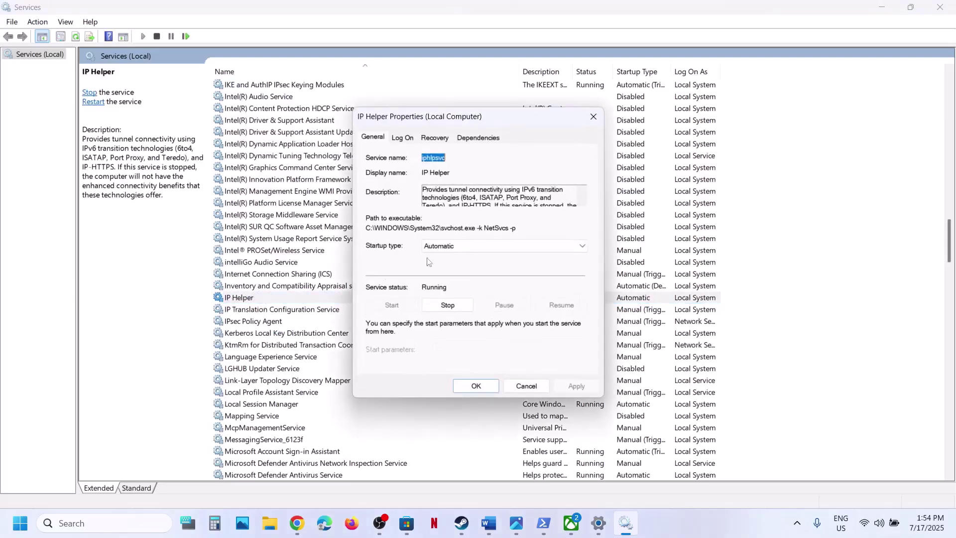
pyautogui.click(494, 247)
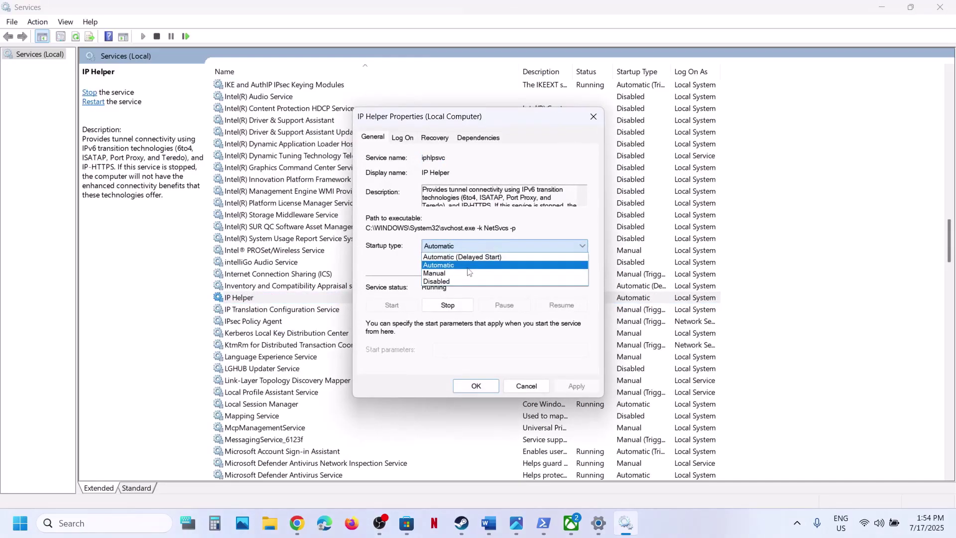
pyautogui.click(467, 266)
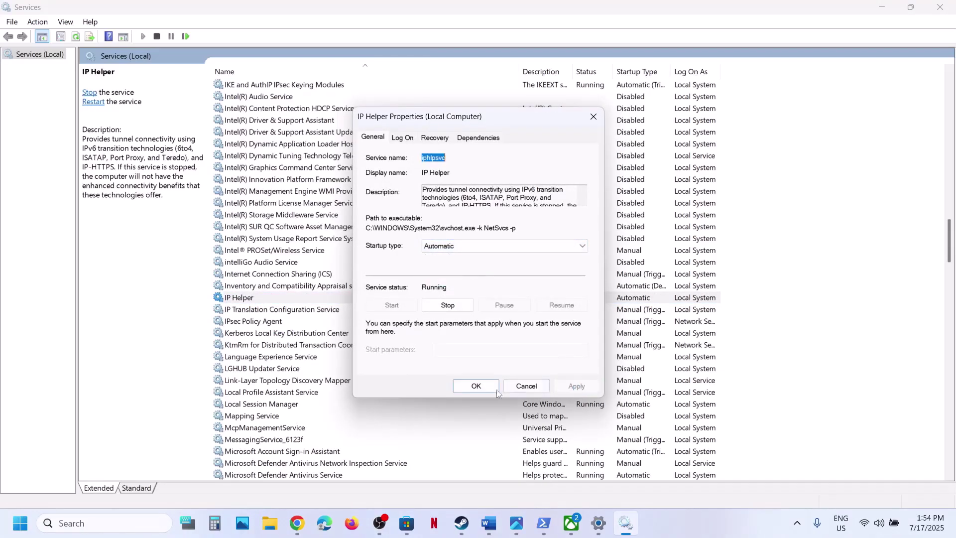
pyautogui.click(464, 392)
pyautogui.click(303, 405)
# Step: Set Xbox Accessory Management Service startup type to Automatic and apply it
pyautogui.scroll(-20, 304, 408)
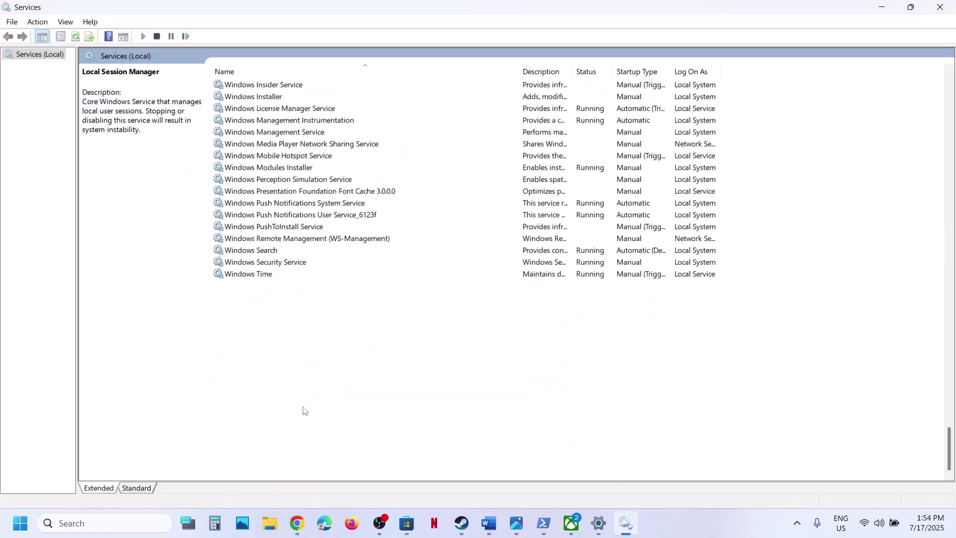
pyautogui.click(304, 405)
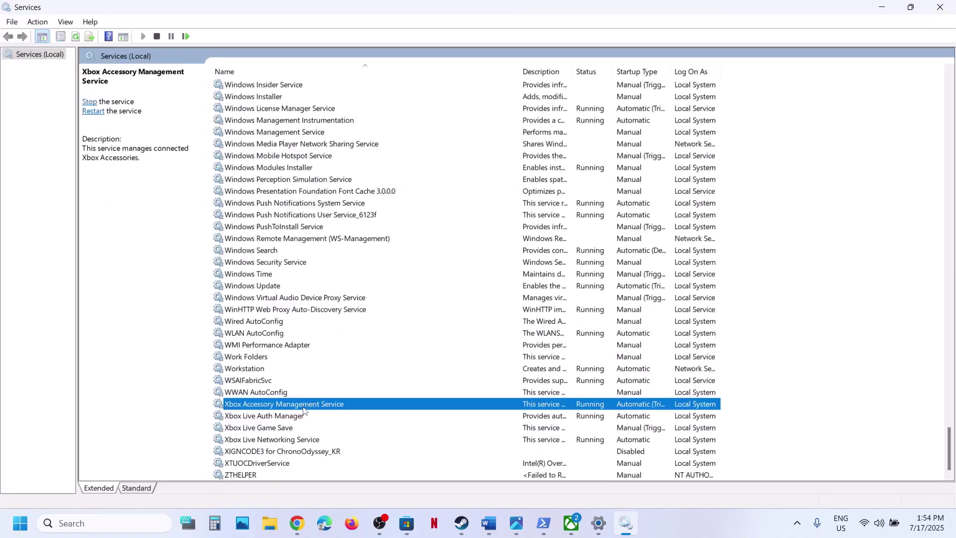
pyautogui.doubleClick(266, 407)
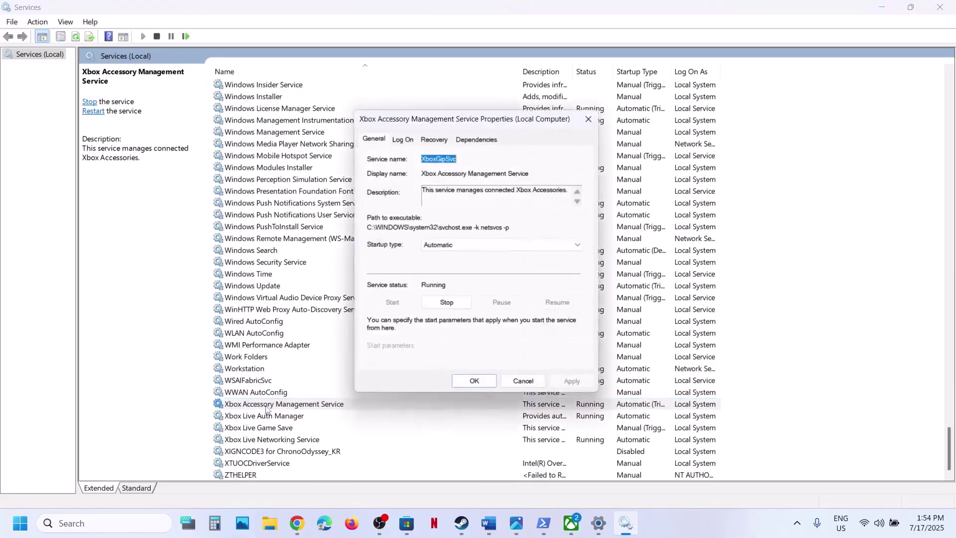
pyautogui.click(453, 248)
pyautogui.click(447, 266)
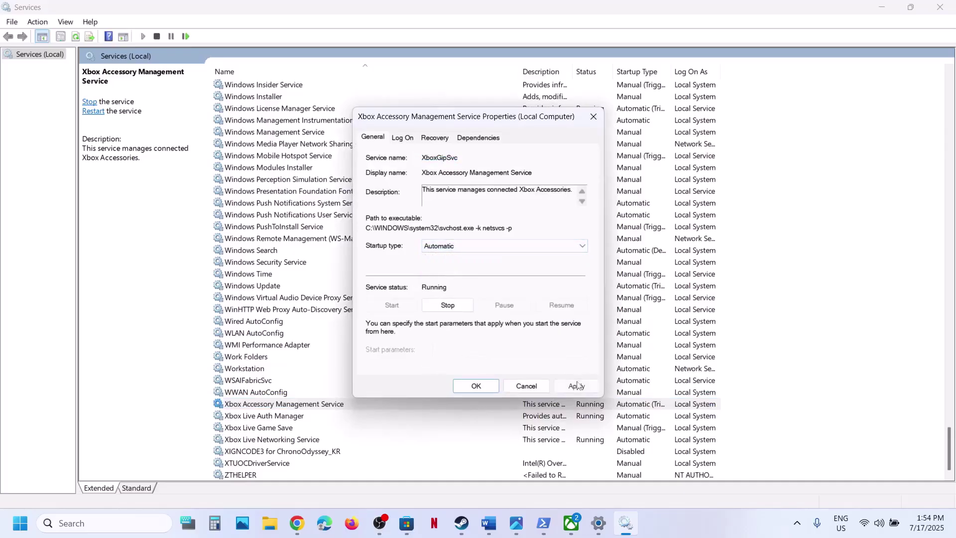
pyautogui.click(576, 386)
pyautogui.click(472, 391)
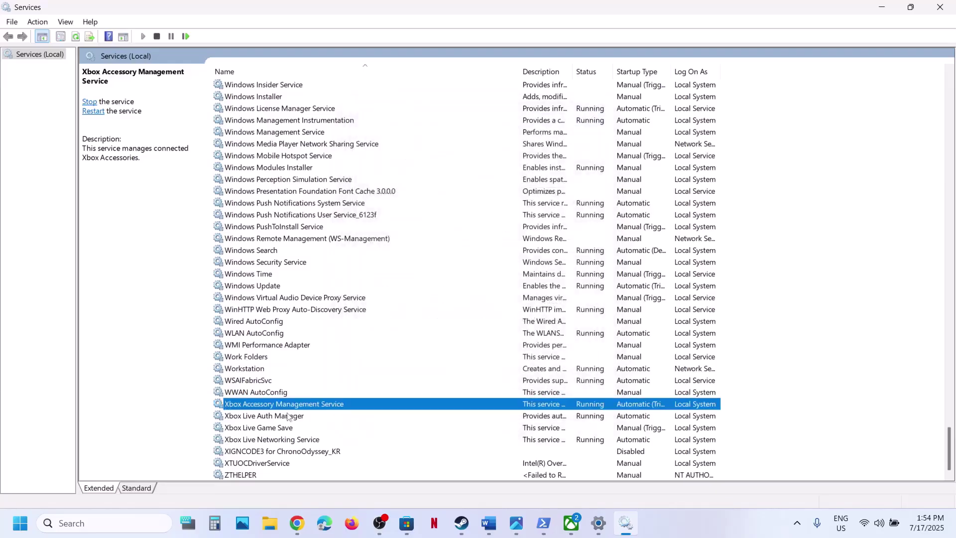
# Step: Set Xbox Live Auth Manager startup type to Automatic and apply it
pyautogui.click(269, 418)
pyautogui.doubleClick(298, 419)
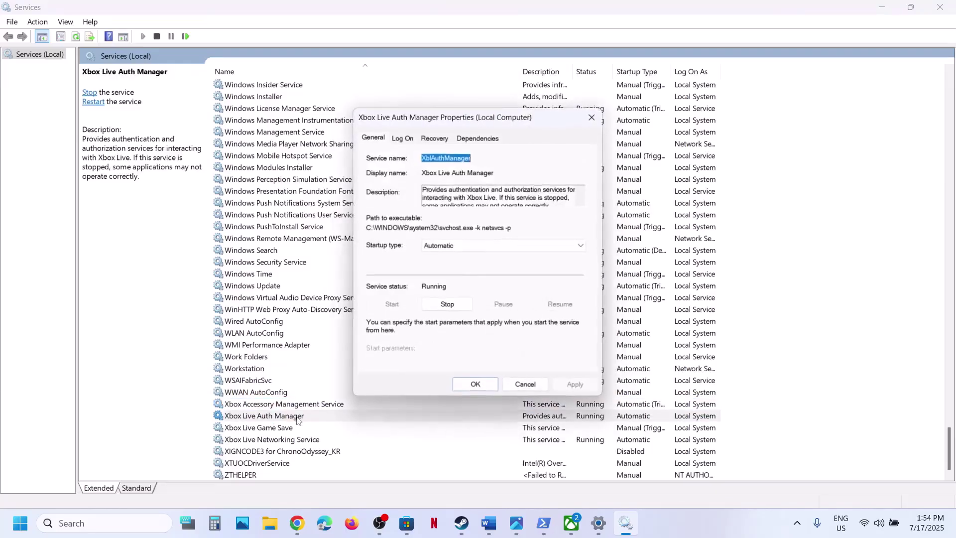
pyautogui.click(448, 246)
pyautogui.click(447, 266)
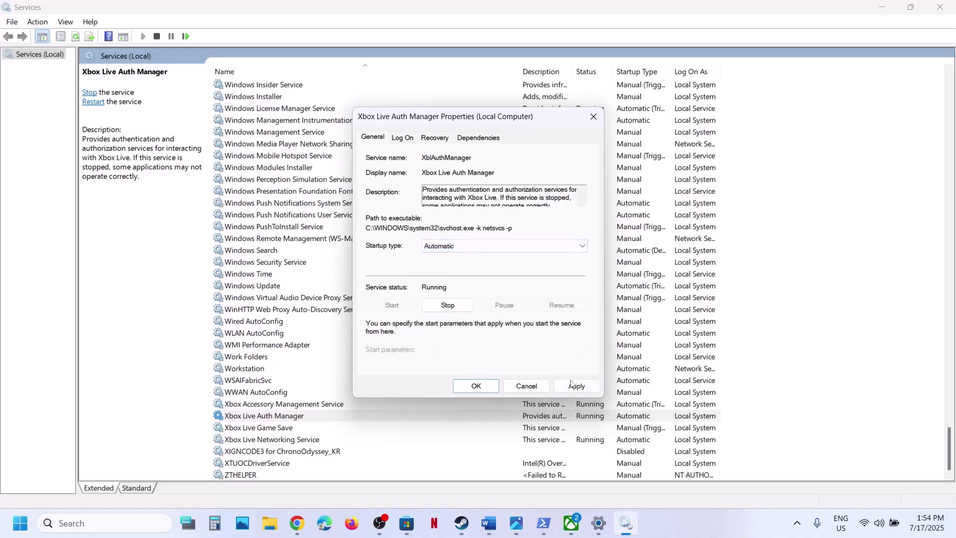
pyautogui.click(576, 386)
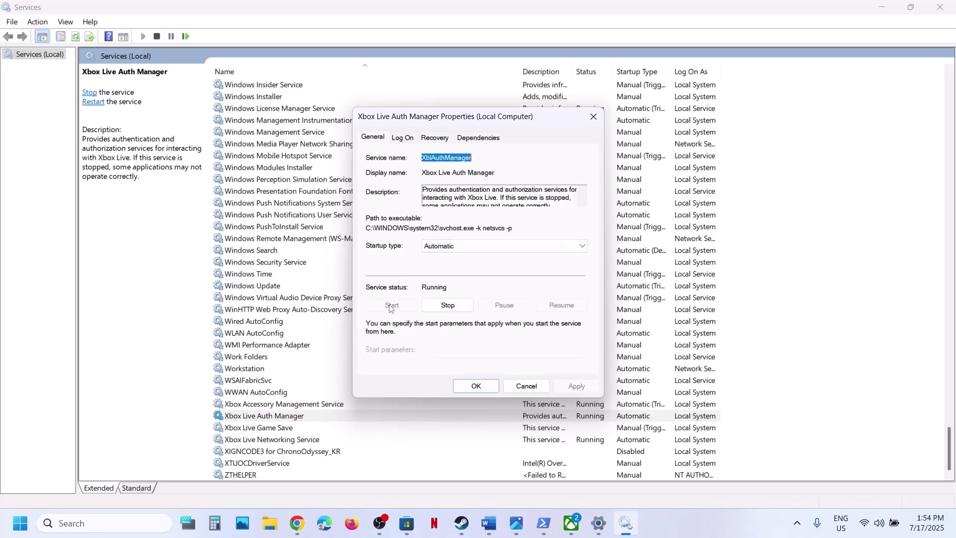
pyautogui.click(475, 386)
# Step: Change Xbox Live Game Save from Manual to Automatic, apply, and start the service
pyautogui.click(294, 429)
pyautogui.doubleClick(294, 429)
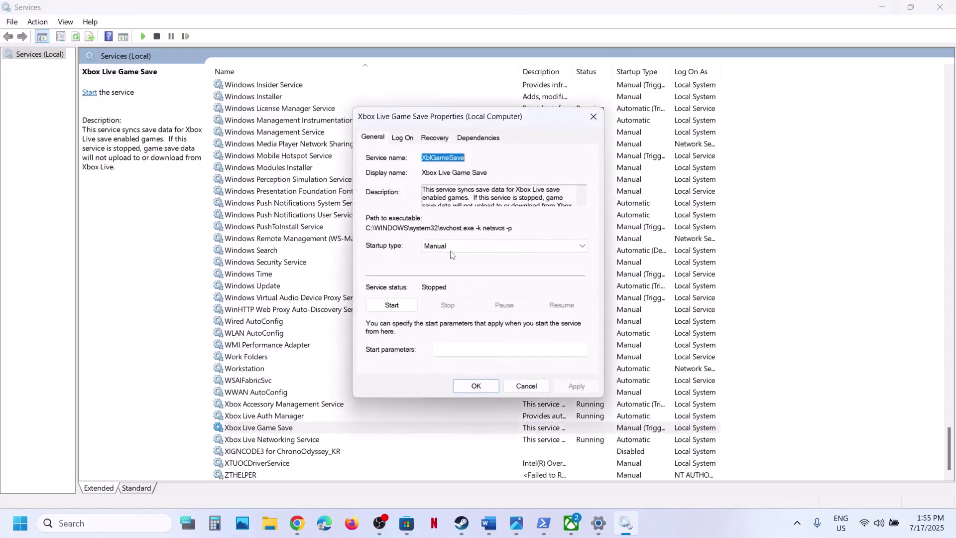
pyautogui.click(449, 246)
pyautogui.click(445, 266)
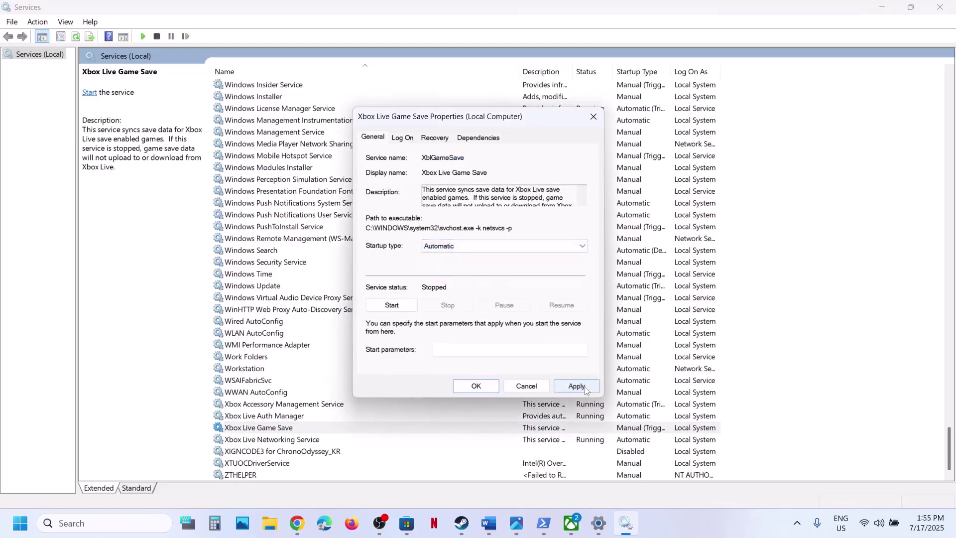
pyautogui.click(576, 386)
pyautogui.click(403, 306)
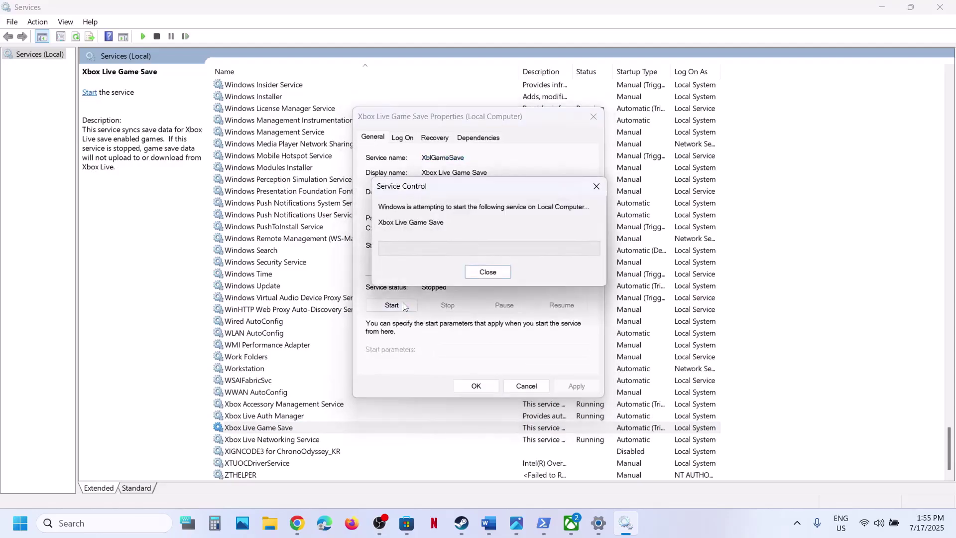
pyautogui.click(475, 386)
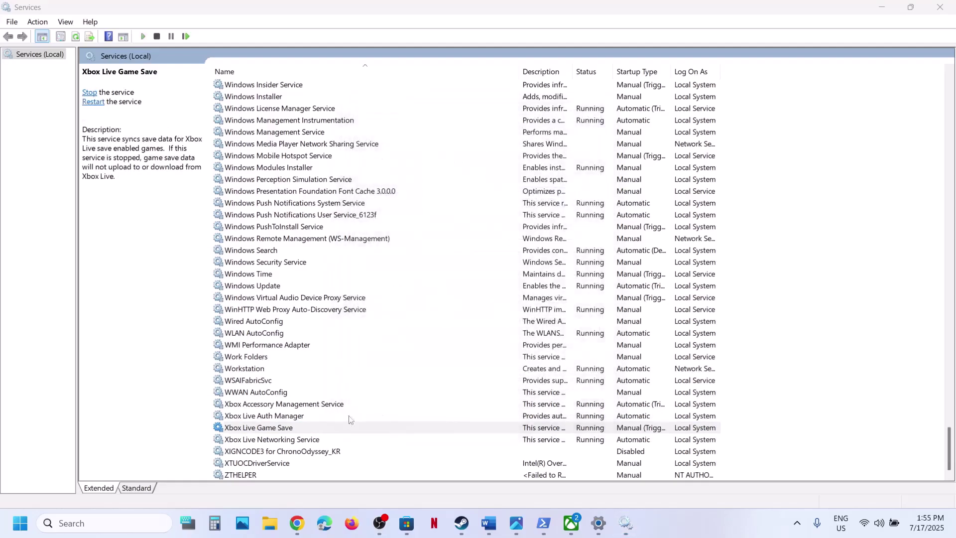
# Step: Confirm Xbox Live Networking Service settings, then select the Windows Update service
pyautogui.doubleClick(297, 441)
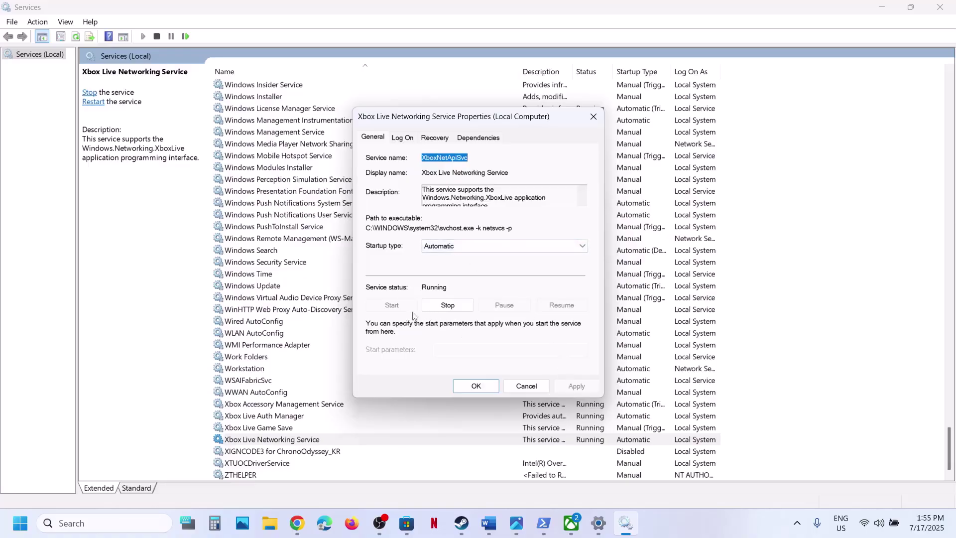
pyautogui.click(477, 386)
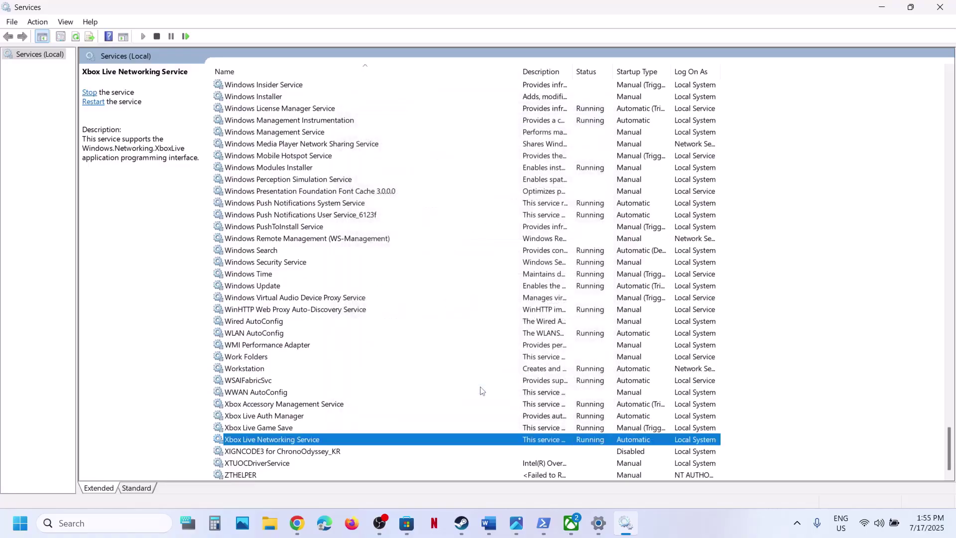
pyautogui.click(282, 288)
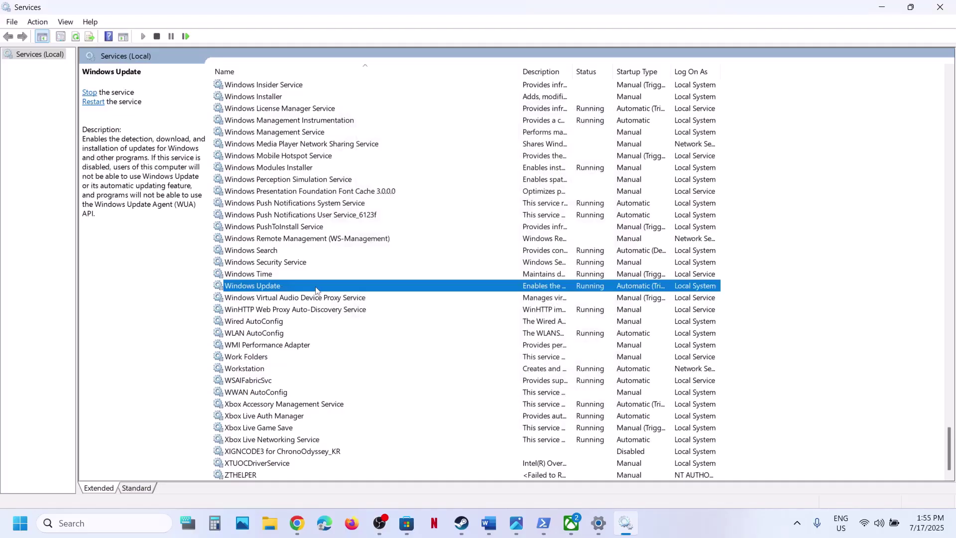
# Step: Keep Windows Update set to Automatic startup and apply the change
pyautogui.doubleClick(316, 290)
pyautogui.click(457, 246)
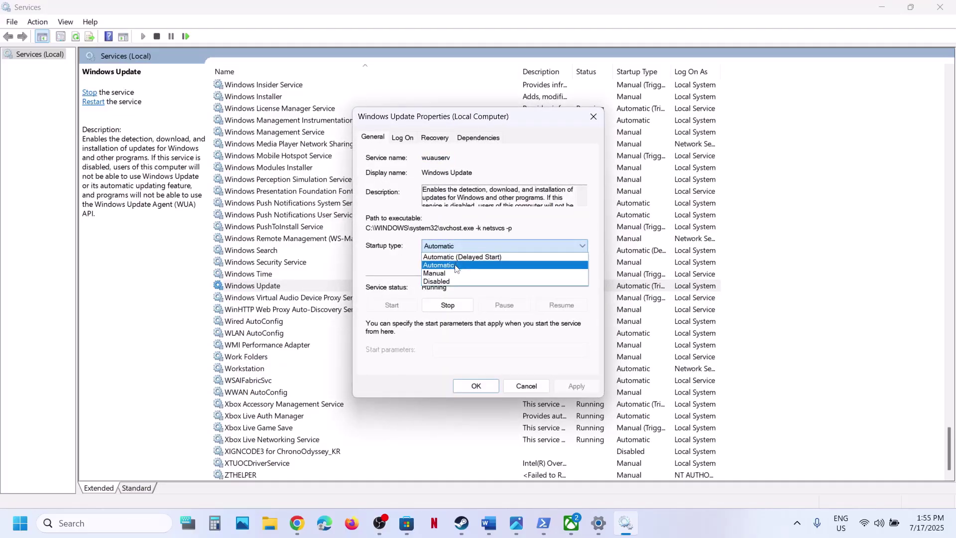
pyautogui.click(456, 269)
pyautogui.click(576, 386)
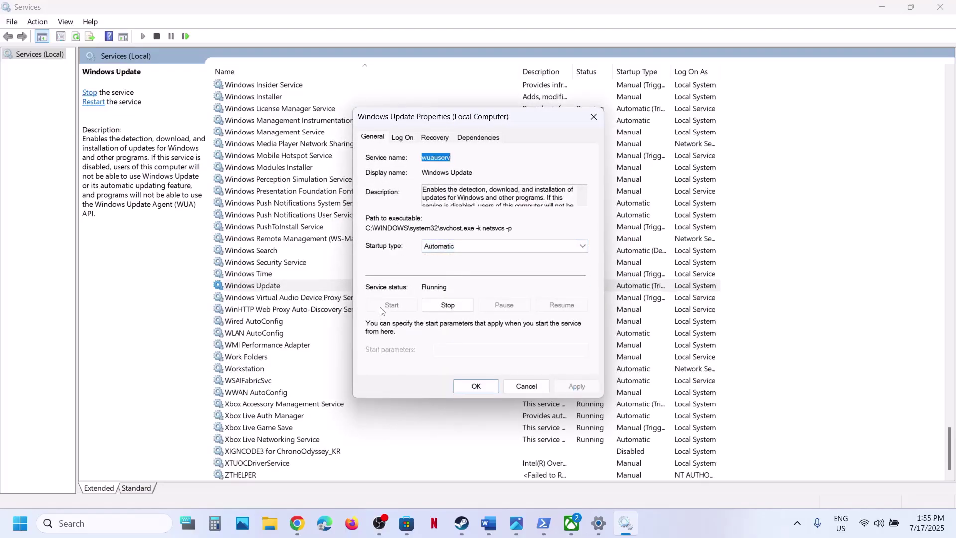
pyautogui.click(476, 386)
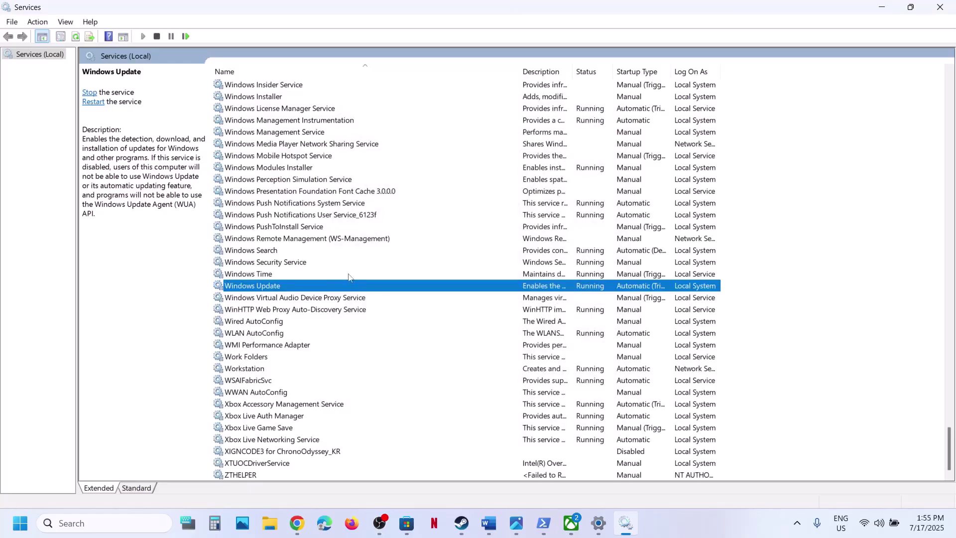
# Step: Restart both Gaming Services entries in the services list
pyautogui.click(334, 265)
pyautogui.press('g')
pyautogui.scroll(2, 334, 264)
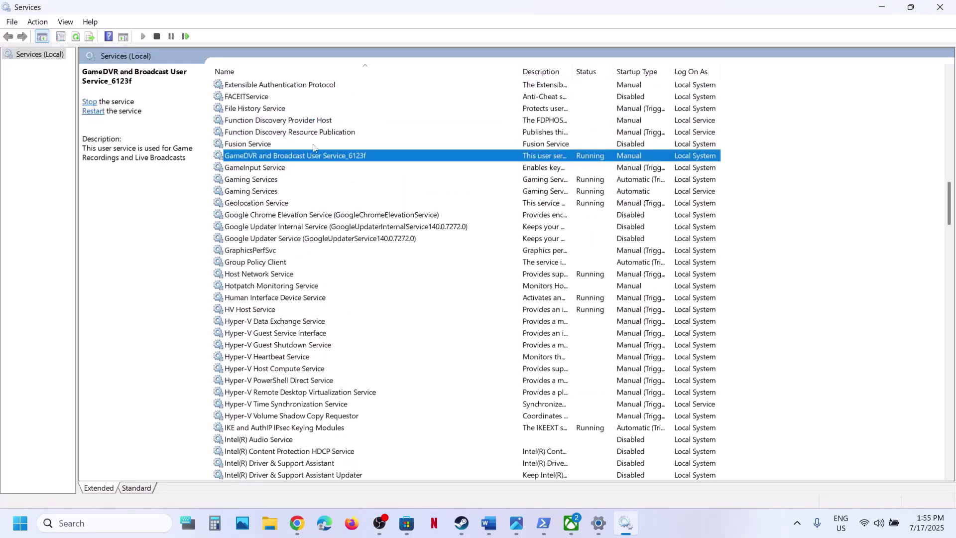
pyautogui.click(276, 182)
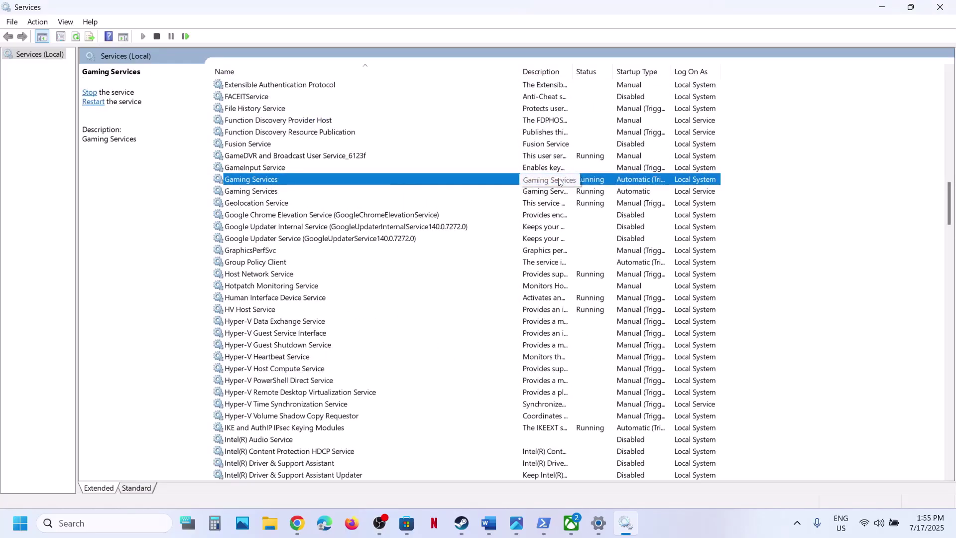
pyautogui.rightClick(515, 182)
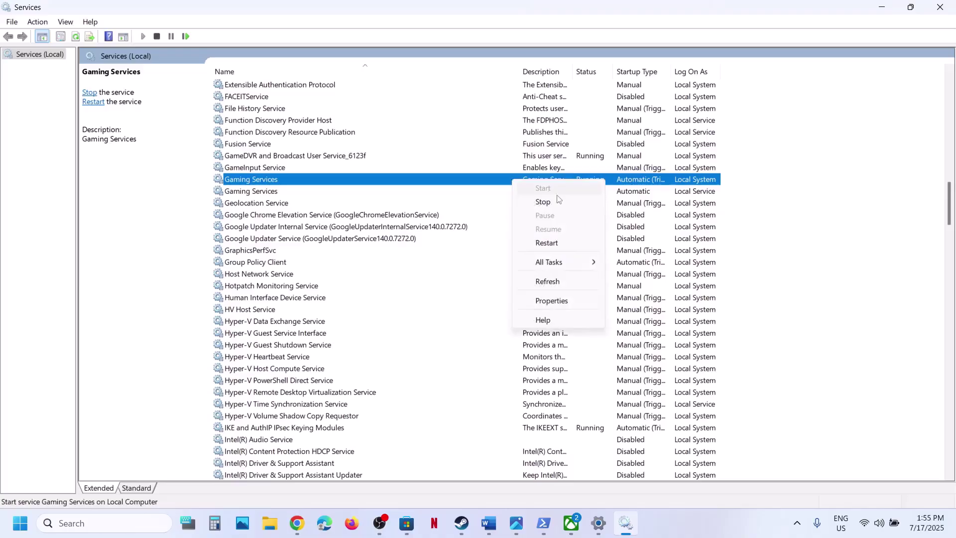
pyautogui.click(546, 243)
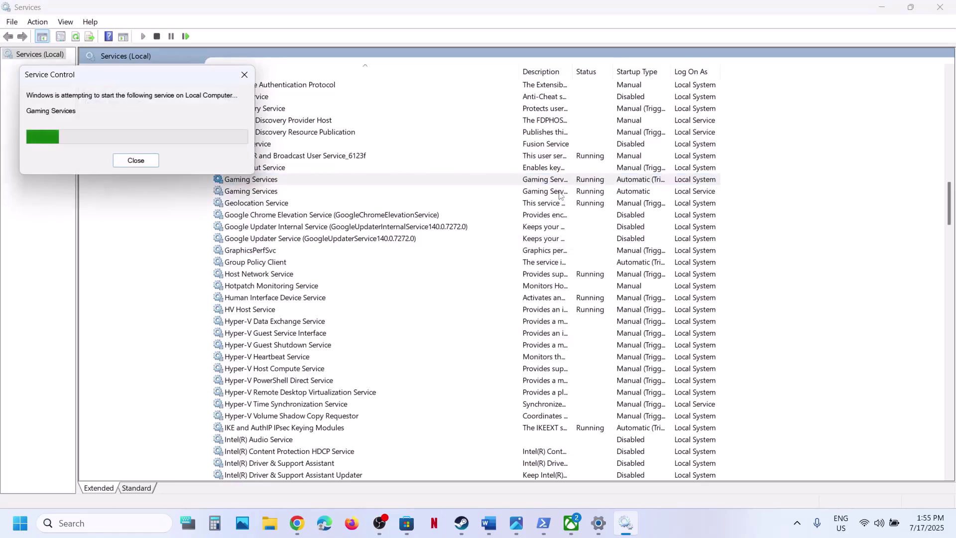
pyautogui.click(559, 195)
pyautogui.rightClick(560, 195)
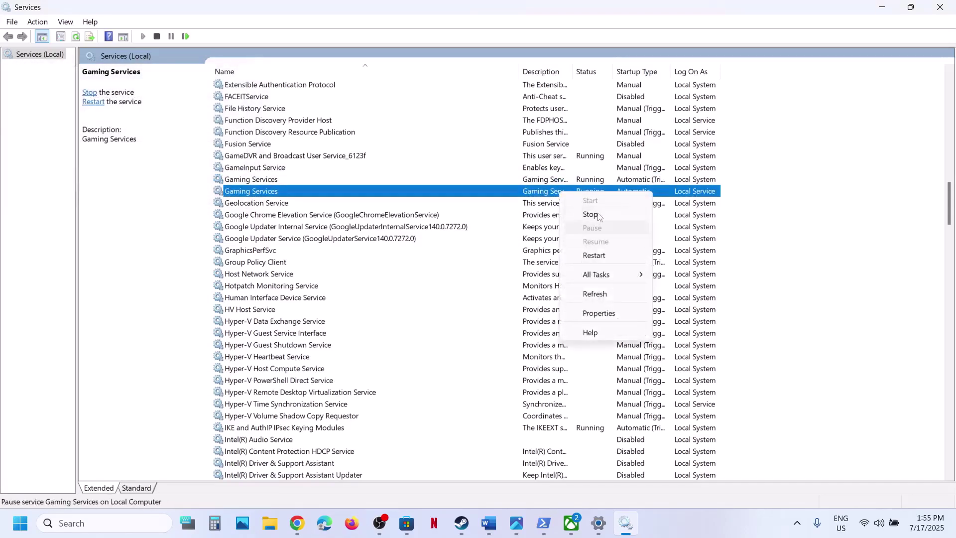
pyautogui.click(594, 255)
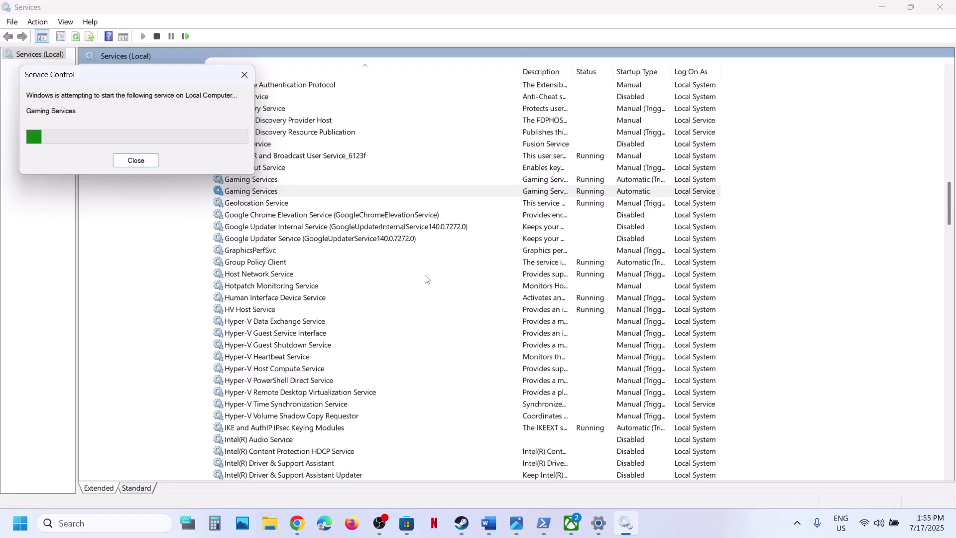
# Step: Confirm Microsoft Store Install Service startup type is Automatic, then close Services
pyautogui.click(299, 336)
pyautogui.press('m')
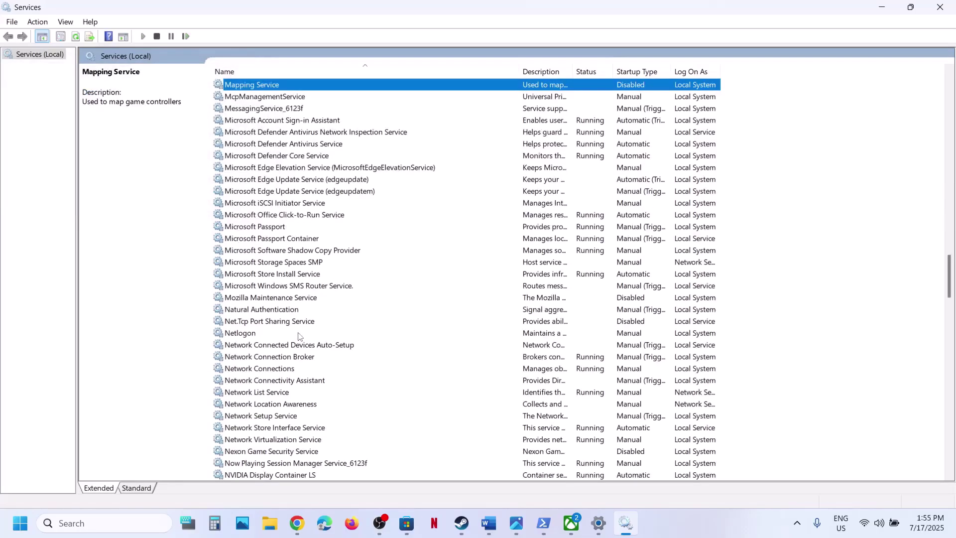
pyautogui.click(299, 275)
pyautogui.doubleClick(421, 275)
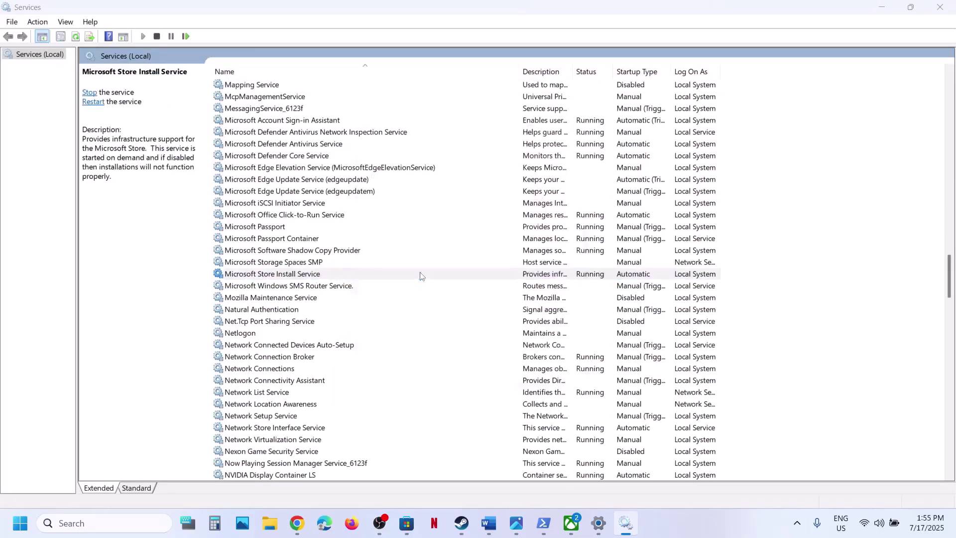
pyautogui.click(481, 248)
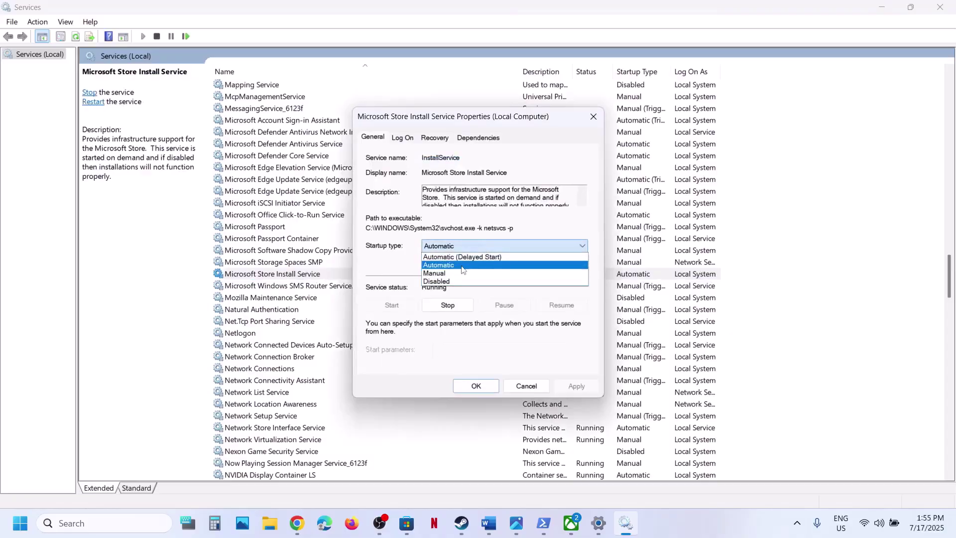
pyautogui.click(463, 268)
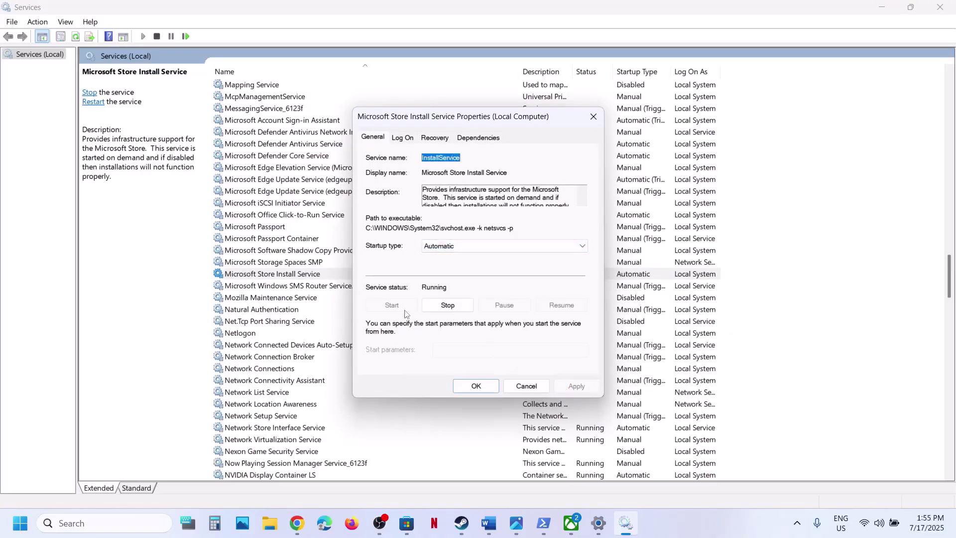
pyautogui.click(476, 385)
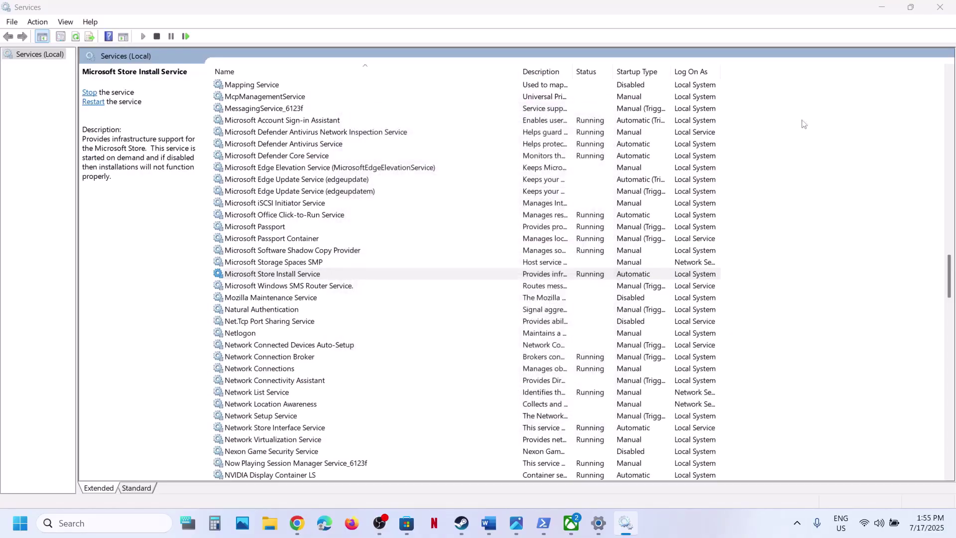
pyautogui.click(940, 7)
# Step: Launch the Xbox app to test it, then return to the Word instructions
pyautogui.click(130, 523)
pyautogui.write('xbox')
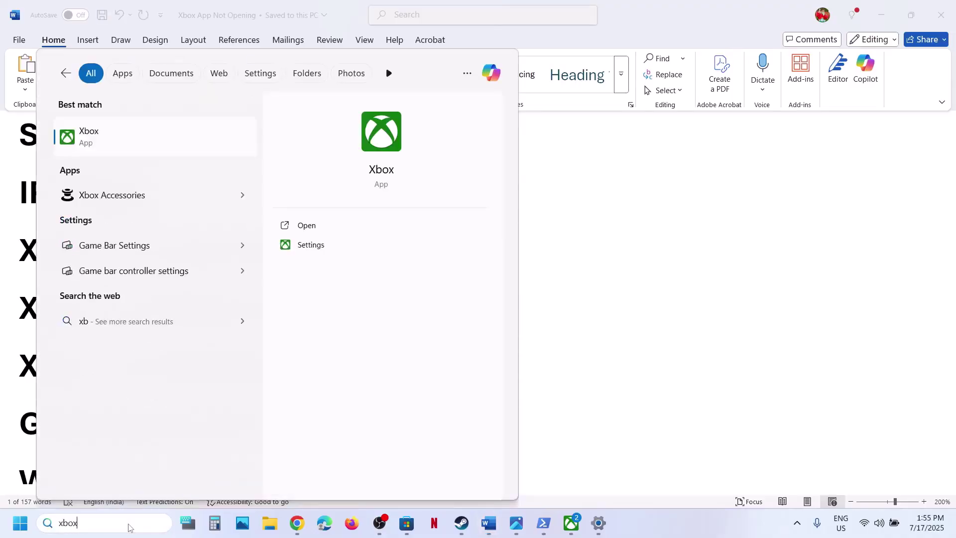
pyautogui.press('Return')
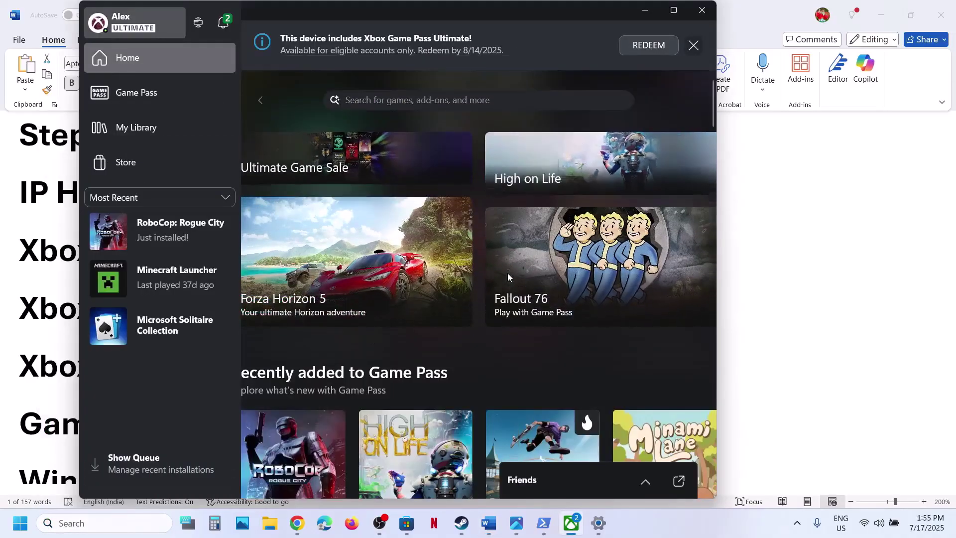
pyautogui.click(786, 302)
pyautogui.scroll(-6, 418, 362)
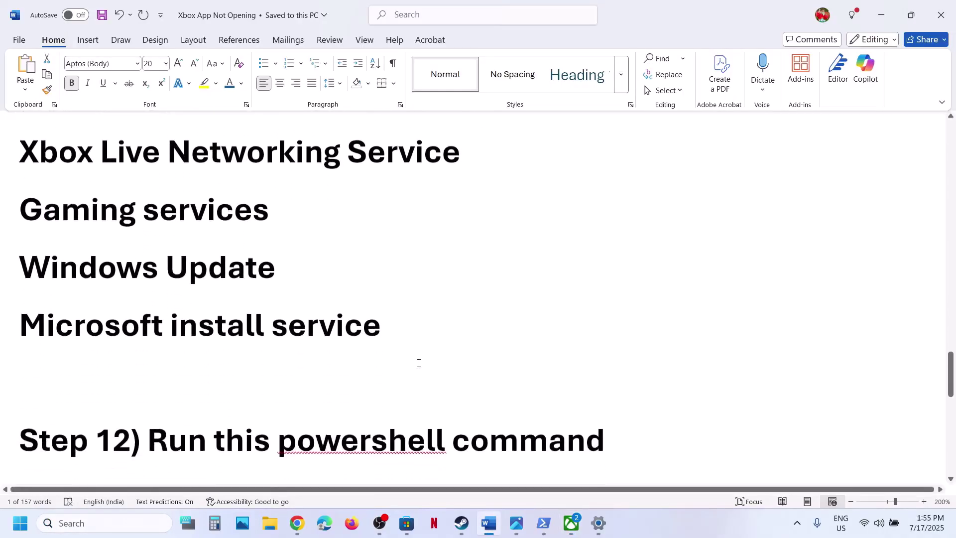
# Step: Copy the three-line Step 12 Get-AppxPackage re-register command from the notes
pyautogui.scroll(-3, 418, 362)
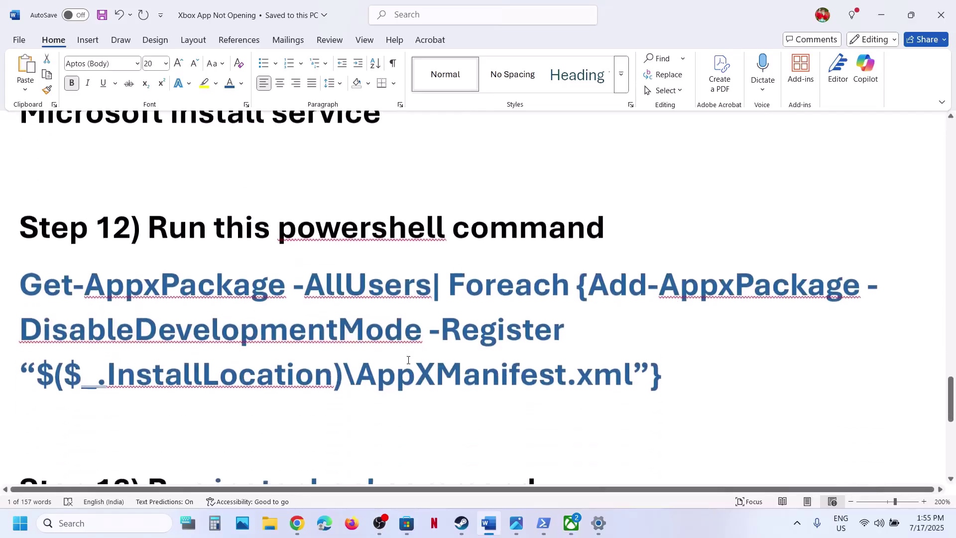
pyautogui.moveTo(665, 377); pyautogui.dragTo(20, 280)
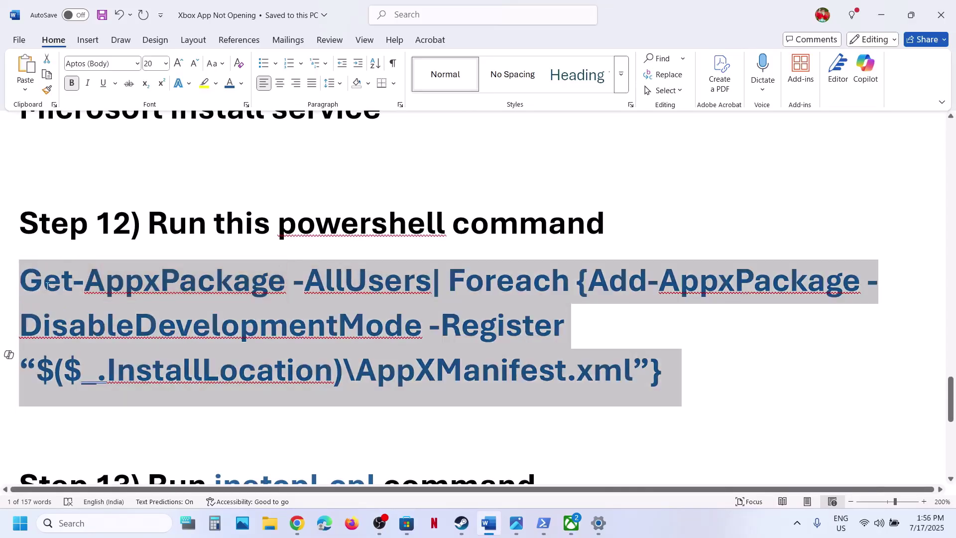
pyautogui.rightClick(50, 286)
pyautogui.click(92, 86)
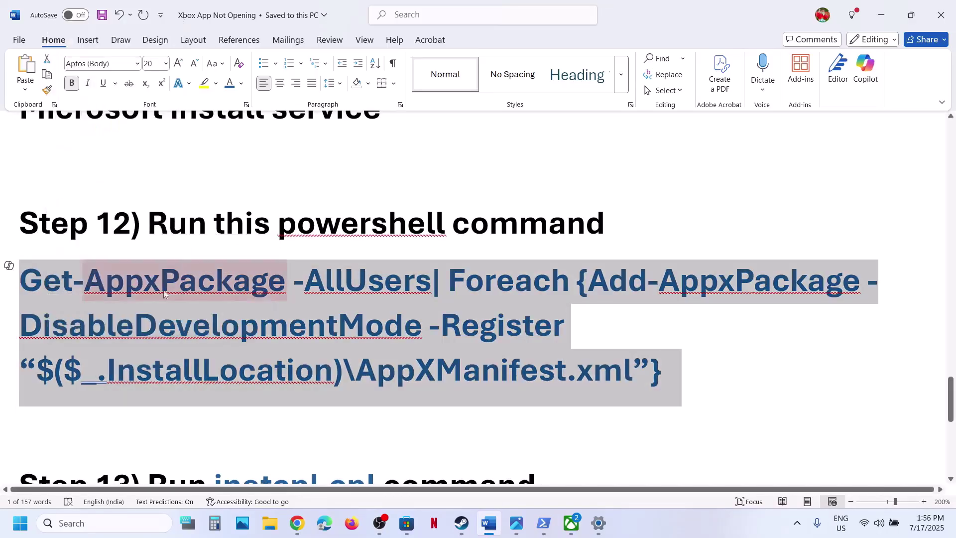
pyautogui.click(87, 521)
# Step: Run Windows PowerShell as administrator and execute the pasted Get-AppxPackage re-register command
pyautogui.write('powershell')
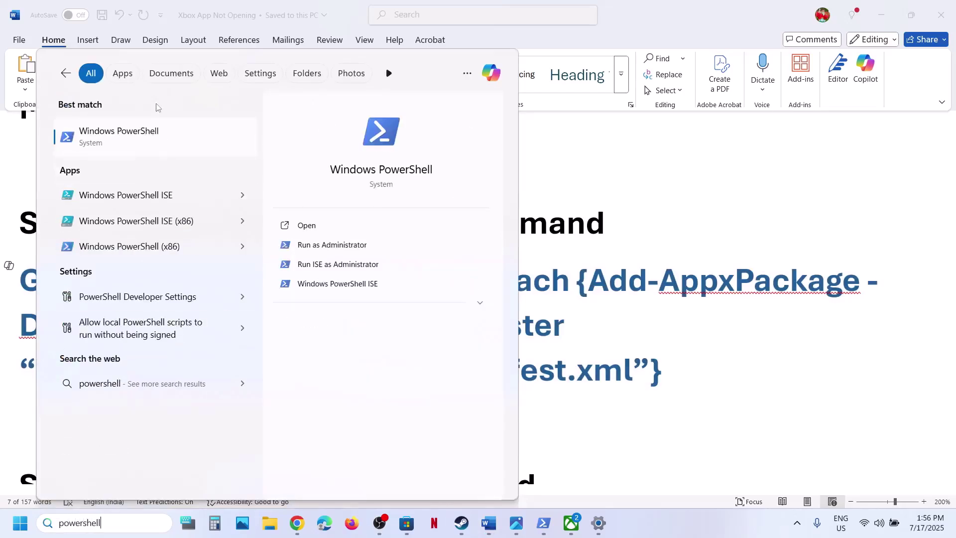
pyautogui.rightClick(140, 148)
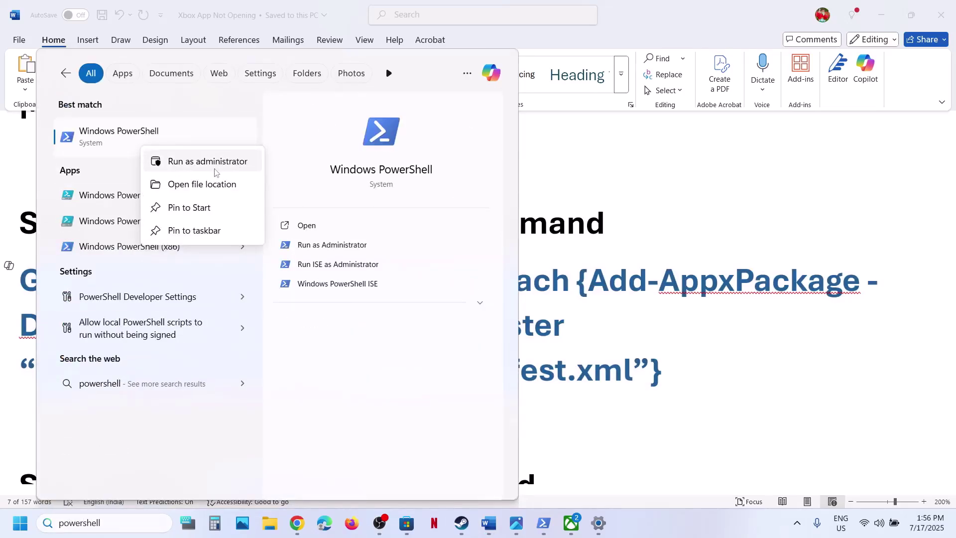
pyautogui.click(214, 169)
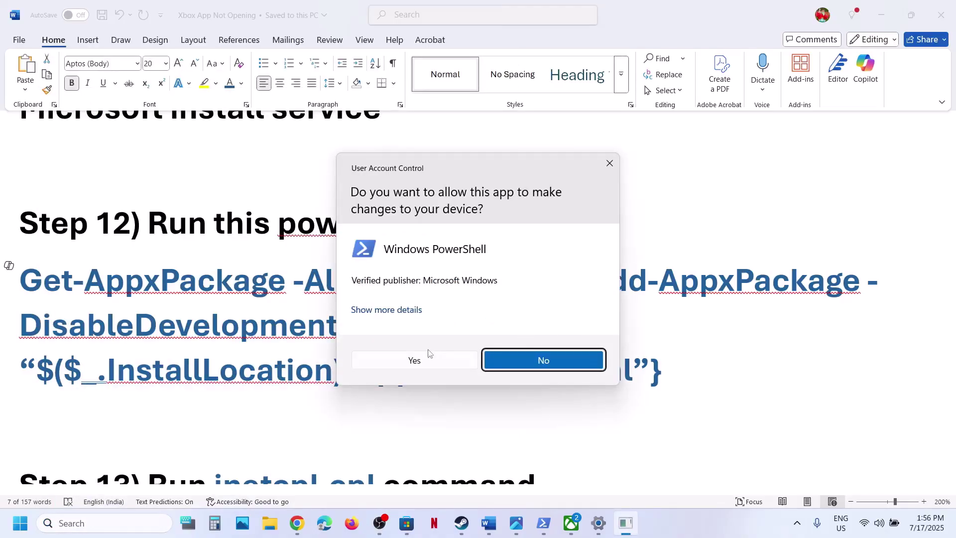
pyautogui.click(428, 358)
pyautogui.click(252, 201)
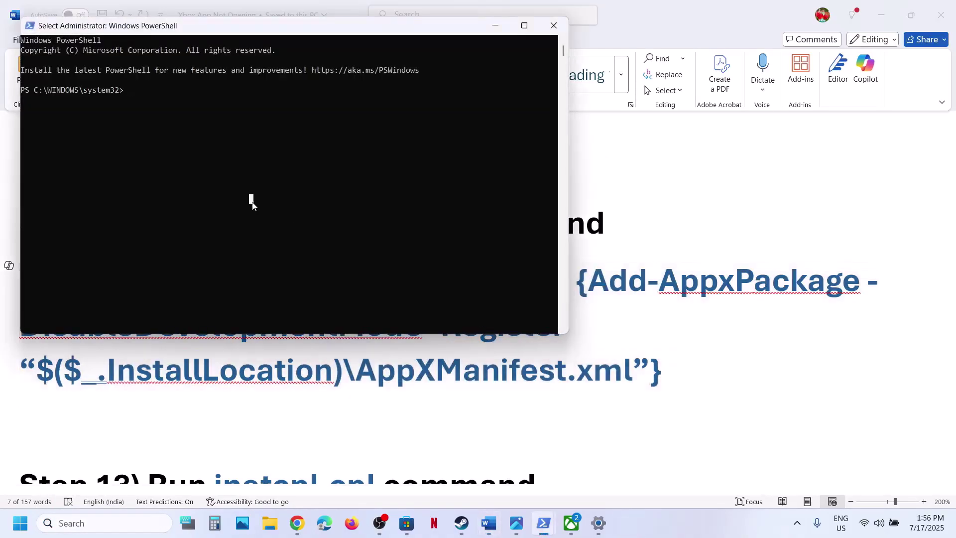
pyautogui.rightClick(252, 201)
pyautogui.press('Return')
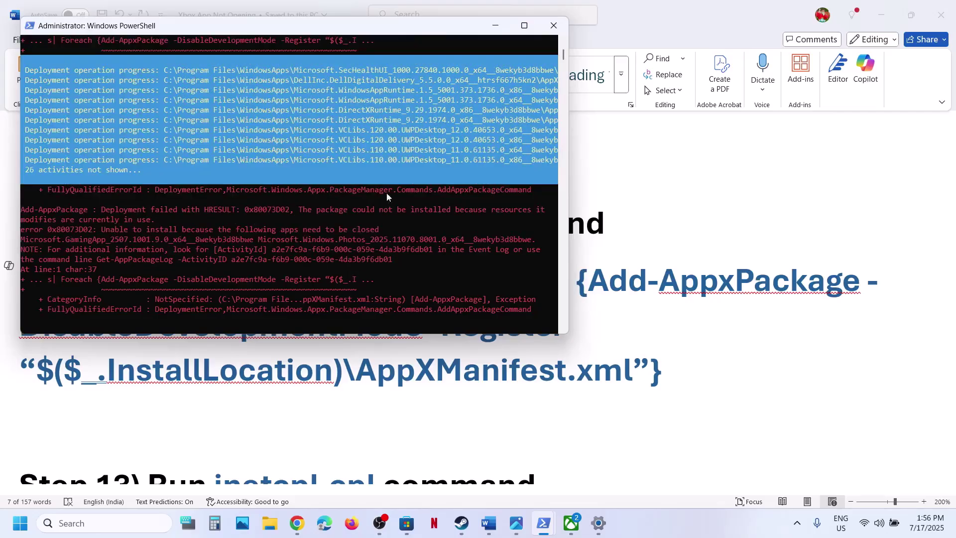
# Step: Reopen the Xbox app to test whether the error is fixed
pyautogui.hotkey('alt', 'Tab')
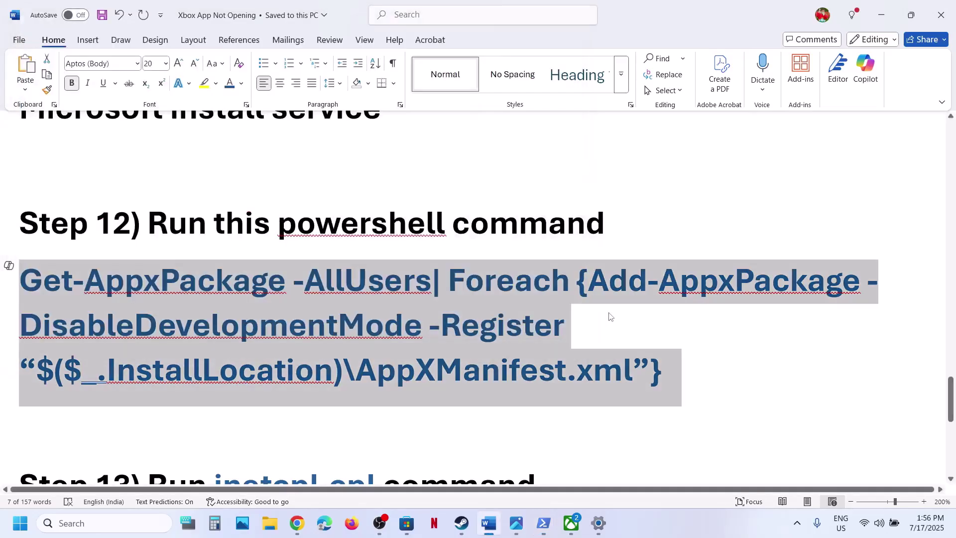
pyautogui.click(131, 520)
pyautogui.write('Xbox')
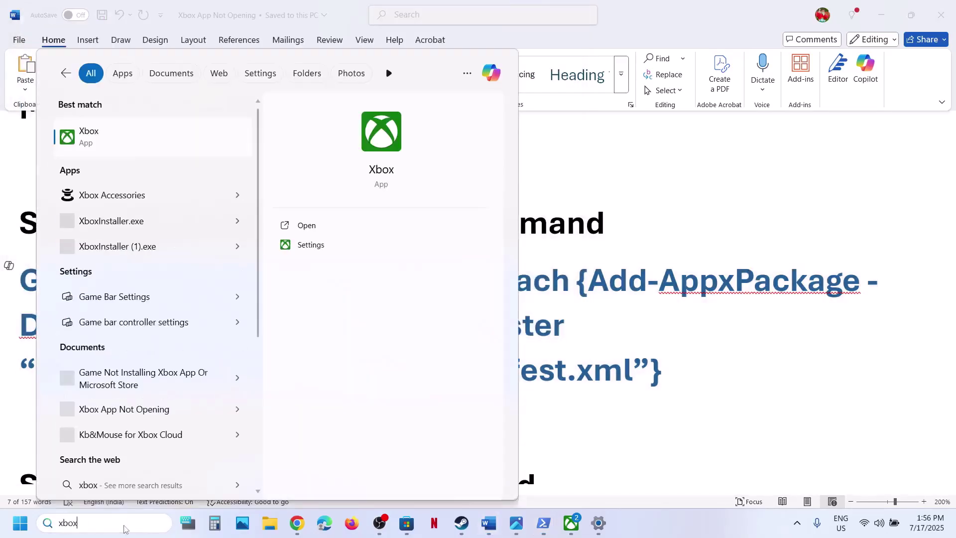
pyautogui.press('Return')
# Step: Copy the inetcpl.cpl command from the instructions document
pyautogui.hotkey('alt', 'Tab')
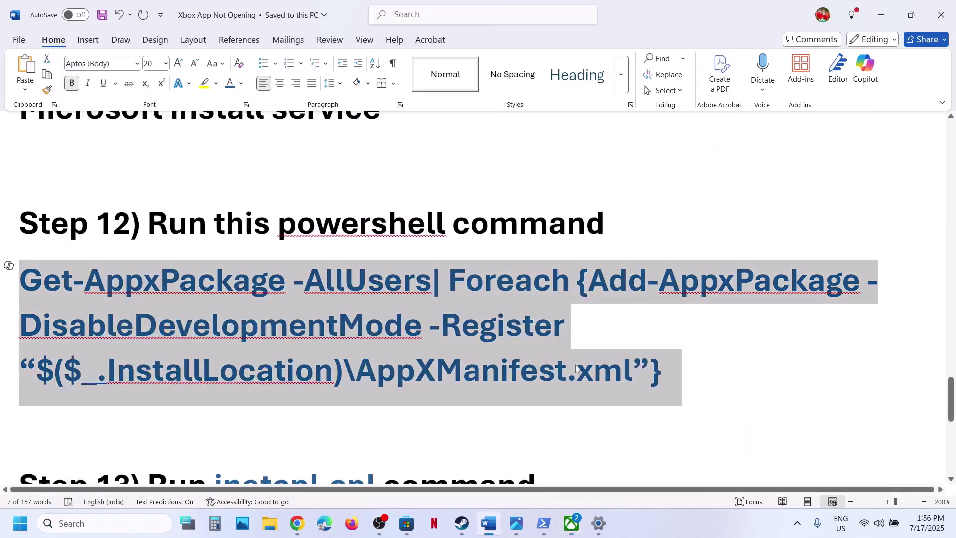
pyautogui.scroll(-3, 499, 379)
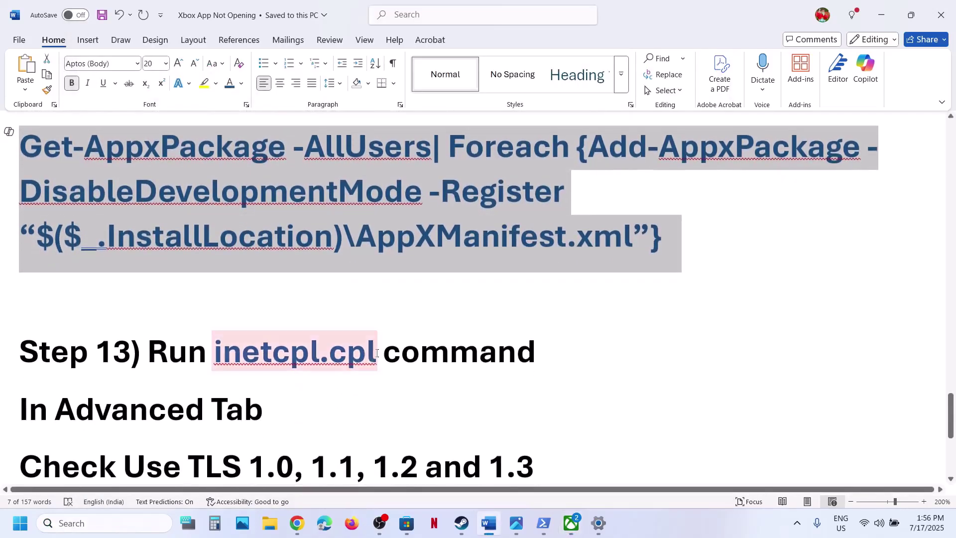
pyautogui.moveTo(377, 353); pyautogui.dragTo(214, 353)
pyautogui.hotkey('ctrl', 'c')
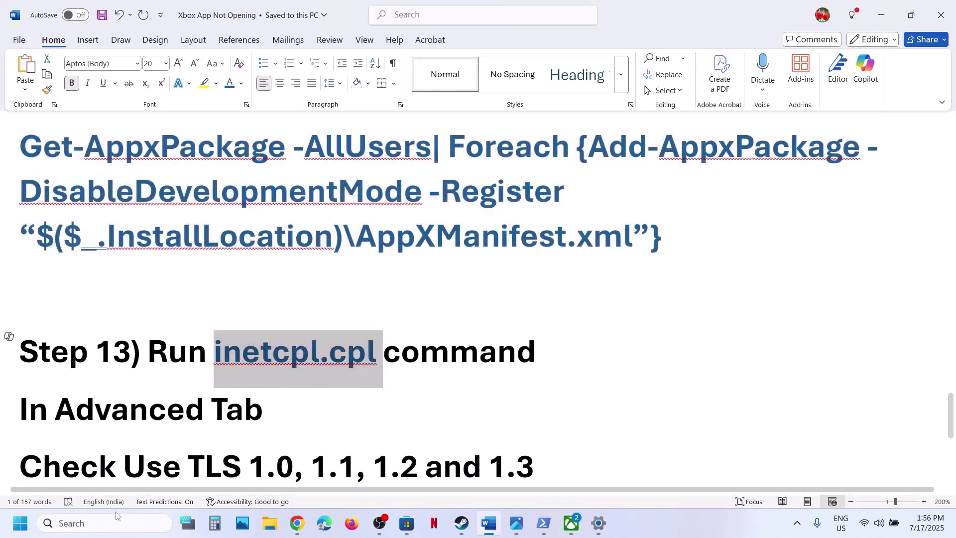
# Step: Open Internet Properties via inetcpl.cpl and view the Use TLS 1.0–1.3 advanced settings
pyautogui.click(107, 523)
pyautogui.hotkey('ctrl', 'v')
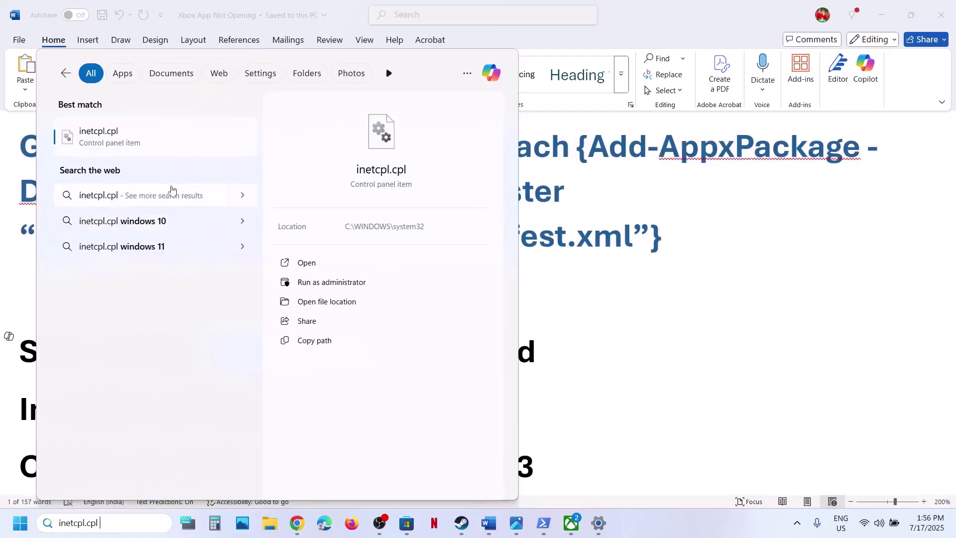
pyautogui.click(122, 146)
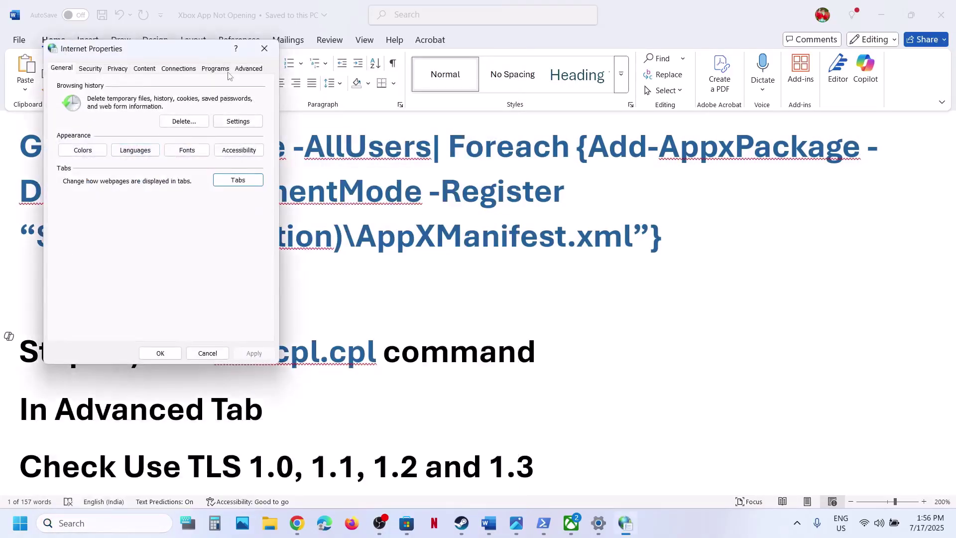
pyautogui.click(249, 68)
pyautogui.scroll(-10, 178, 205)
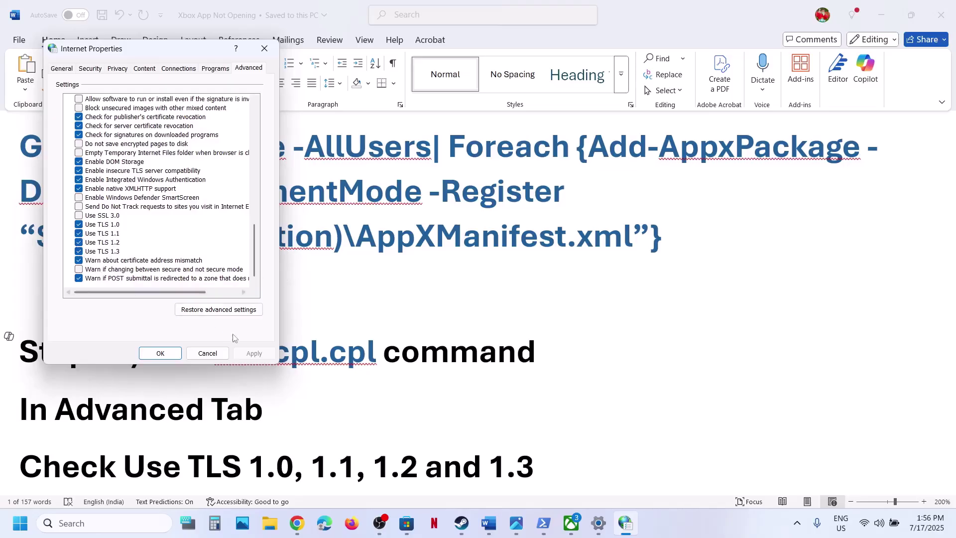
# Step: Close Internet Properties with OK and select the Step 14 Windows 11 download link
pyautogui.click(166, 356)
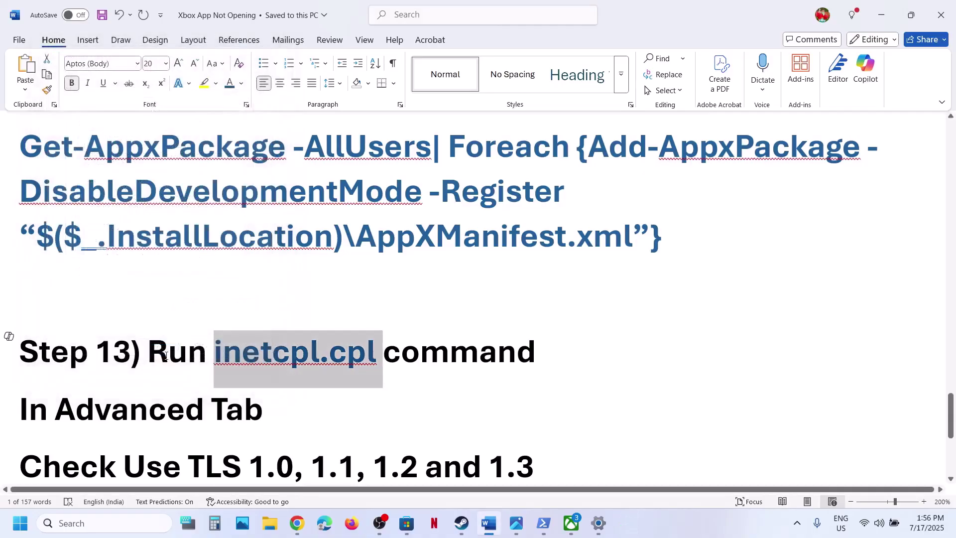
pyautogui.scroll(-5, 166, 355)
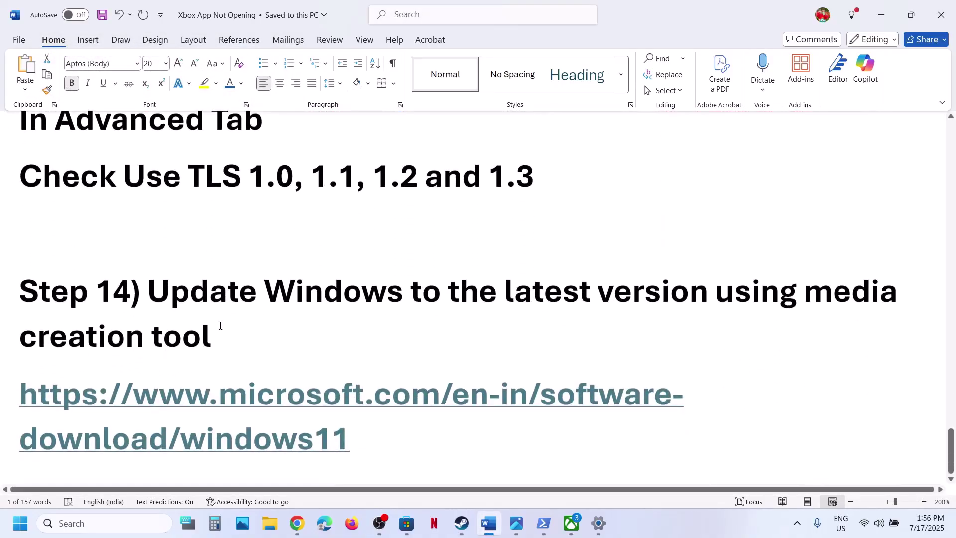
pyautogui.moveTo(160, 295); pyautogui.dragTo(702, 346)
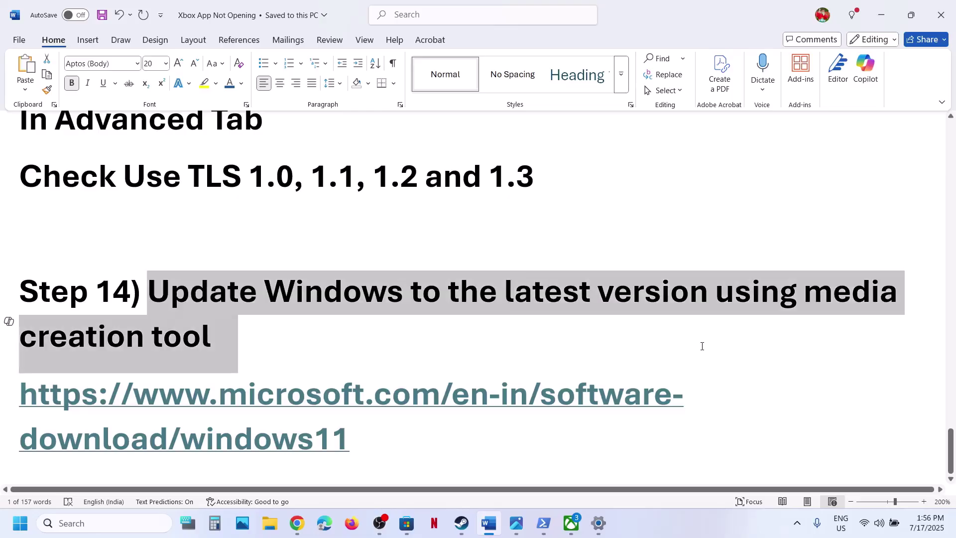
pyautogui.click(380, 435)
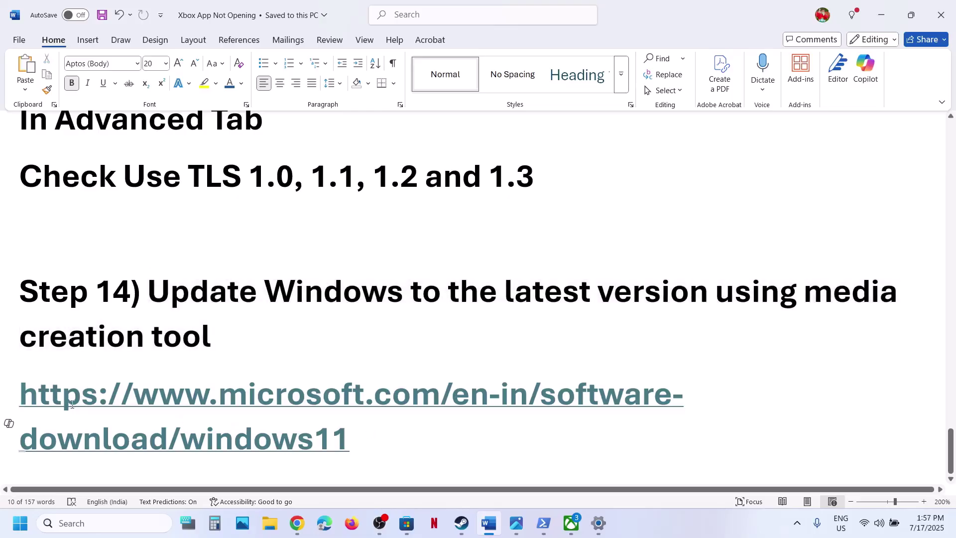
pyautogui.tripleClick(365, 442)
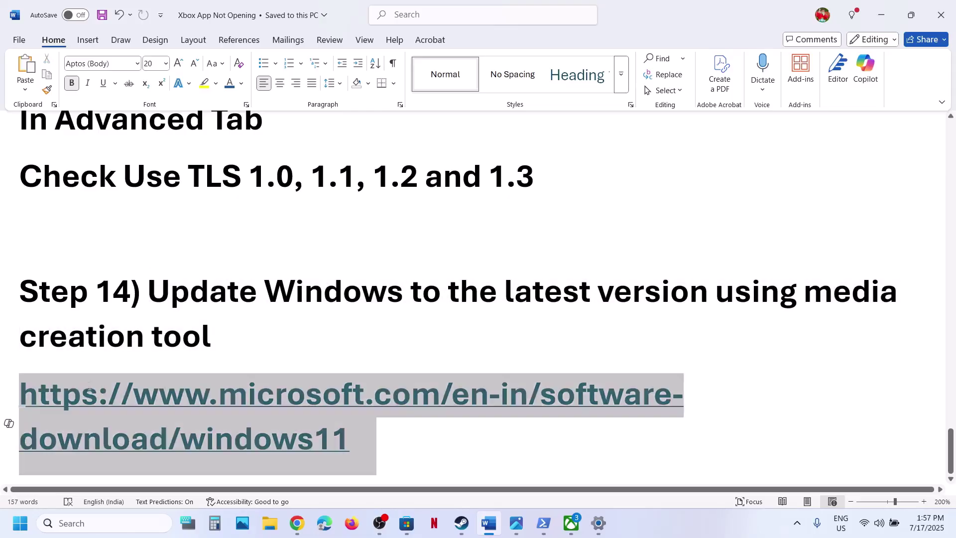
# Step: Load the Download Windows 11 page in a new Chrome tab and download the media creation tool
pyautogui.click(296, 523)
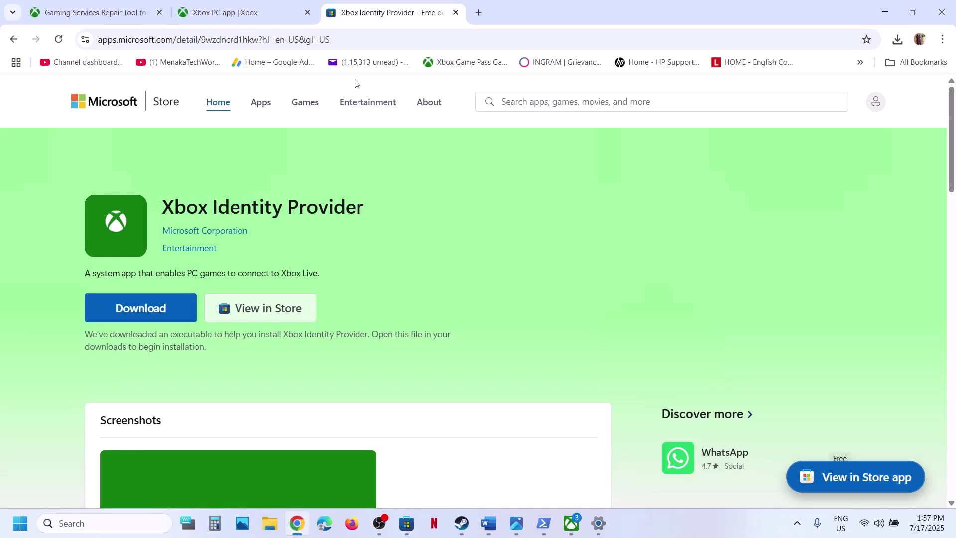
pyautogui.click(477, 13)
pyautogui.hotkey('ctrl', 'v')
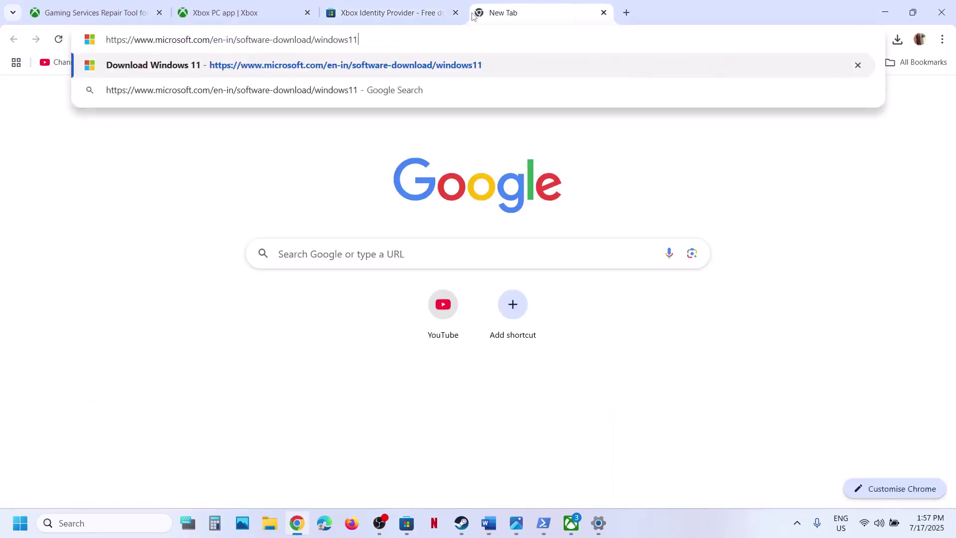
pyautogui.press('Return')
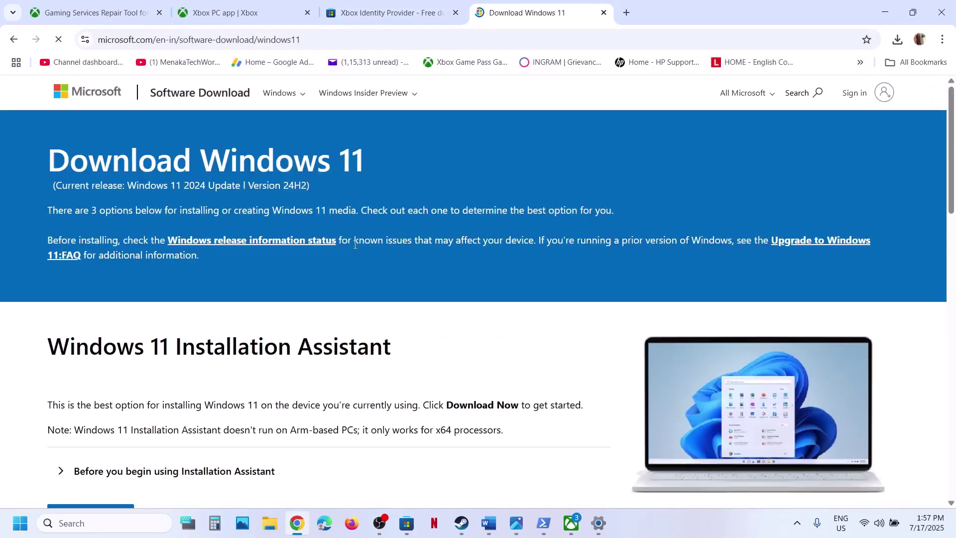
pyautogui.scroll(-7, 355, 249)
pyautogui.scroll(-3, 355, 248)
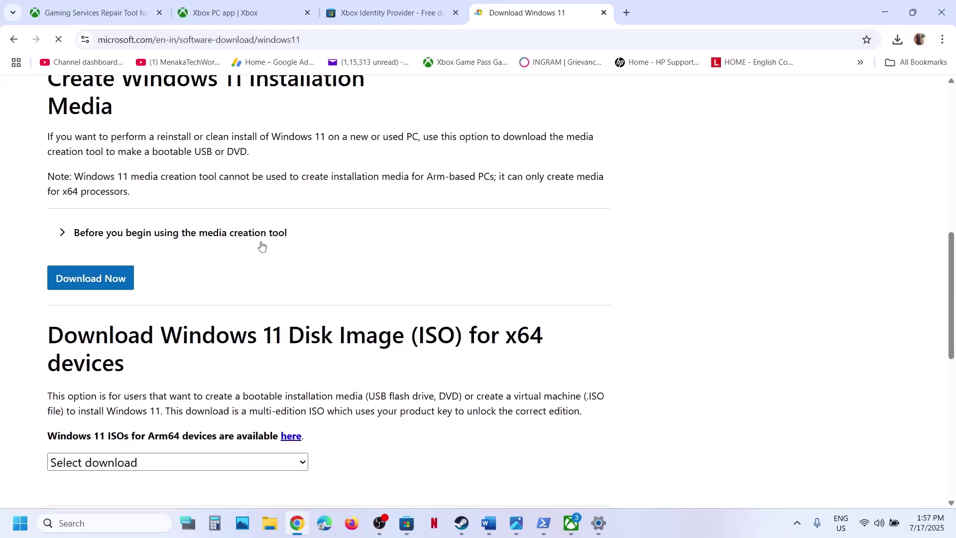
pyautogui.click(88, 280)
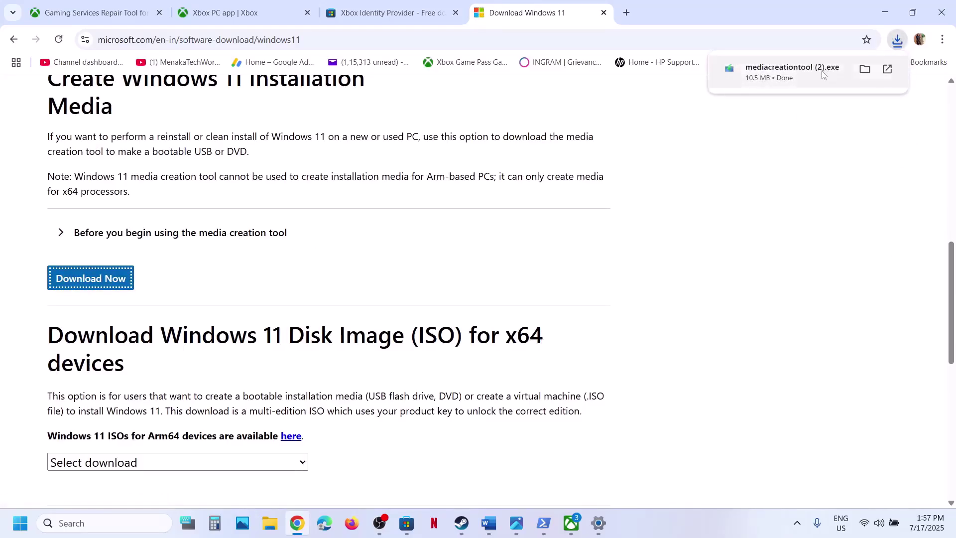
# Step: Step through the screenshots from language selection to the desktop holding Windows.iso
pyautogui.hotkey('alt', 'Tab')
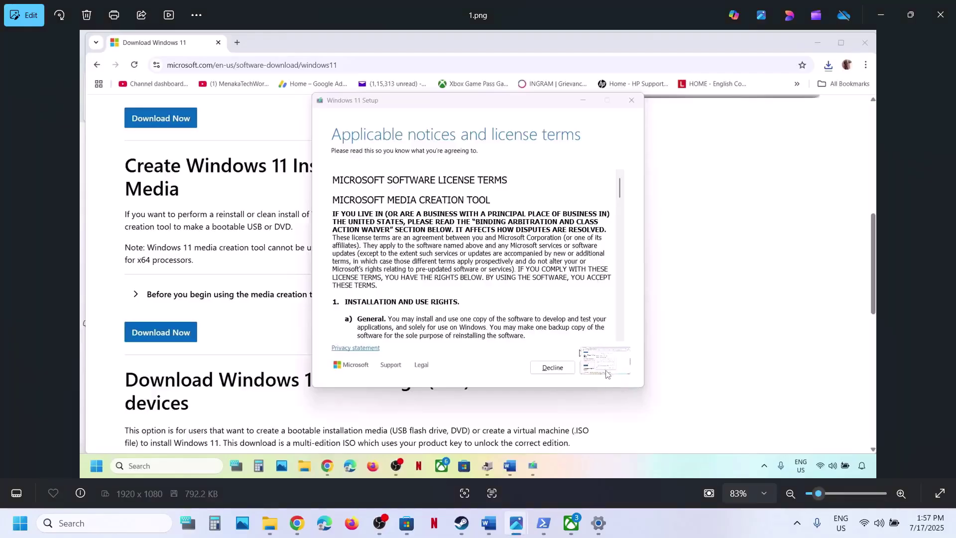
pyautogui.press('Right')
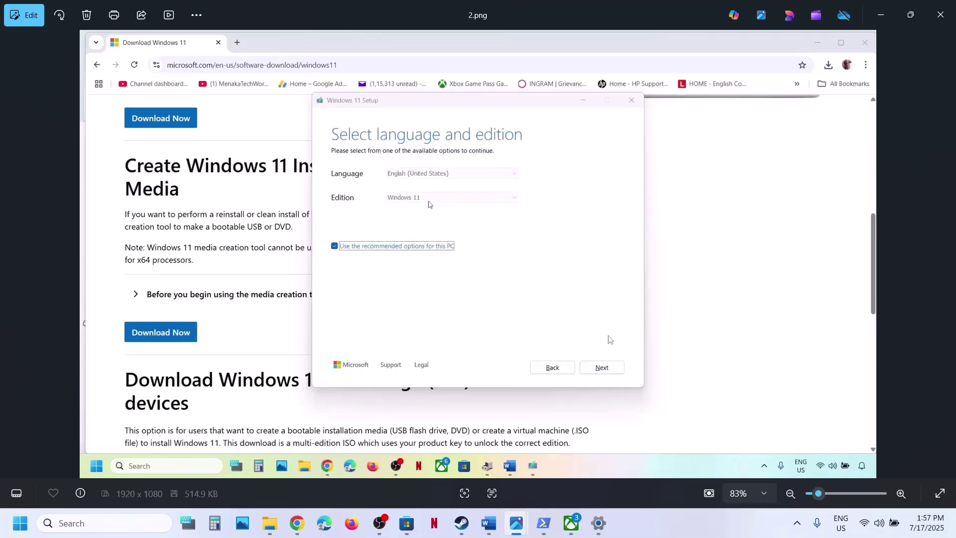
pyautogui.press('Right')
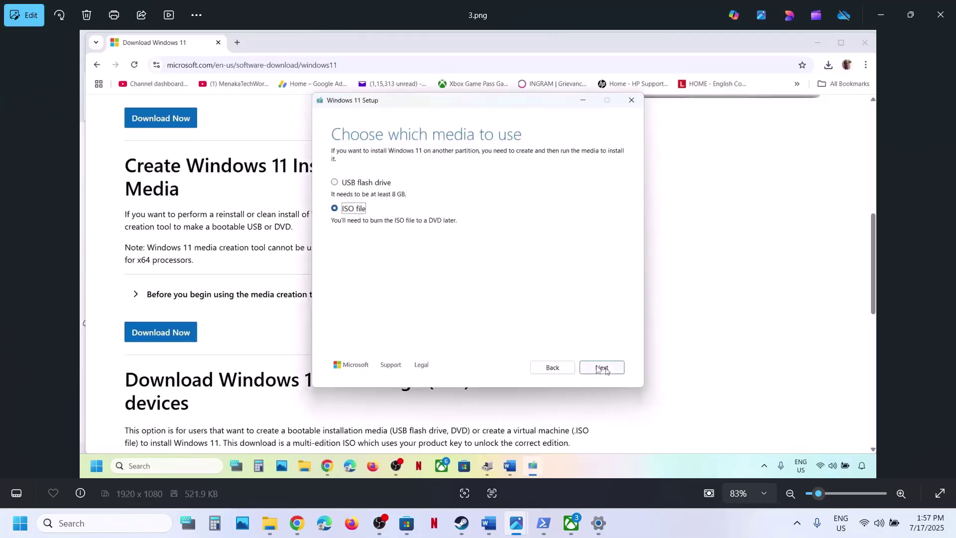
pyautogui.press('Right')
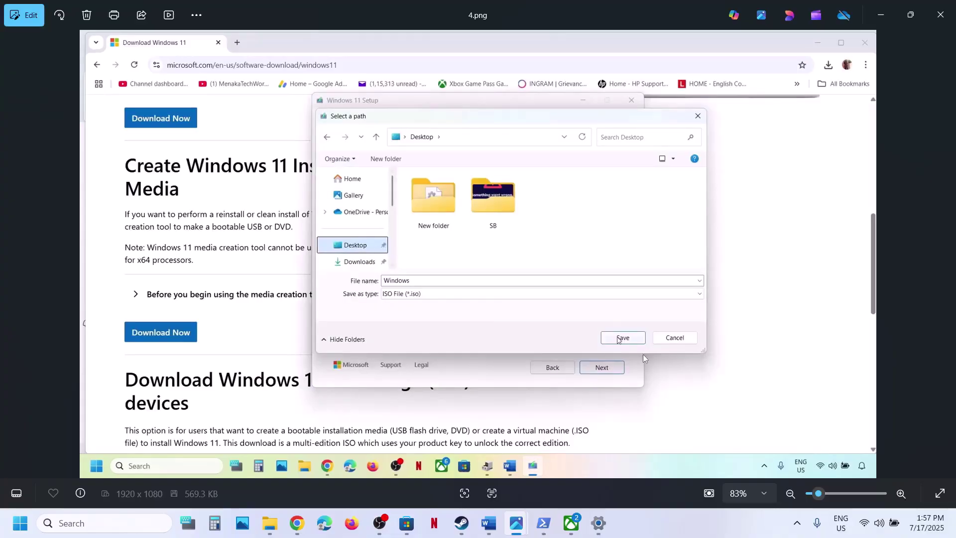
pyautogui.press('Right')
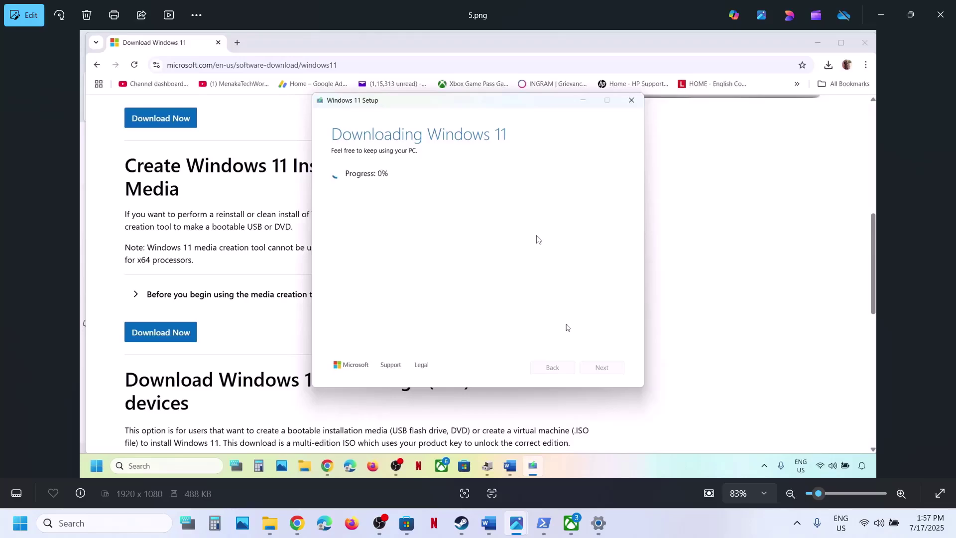
pyautogui.press('Right')
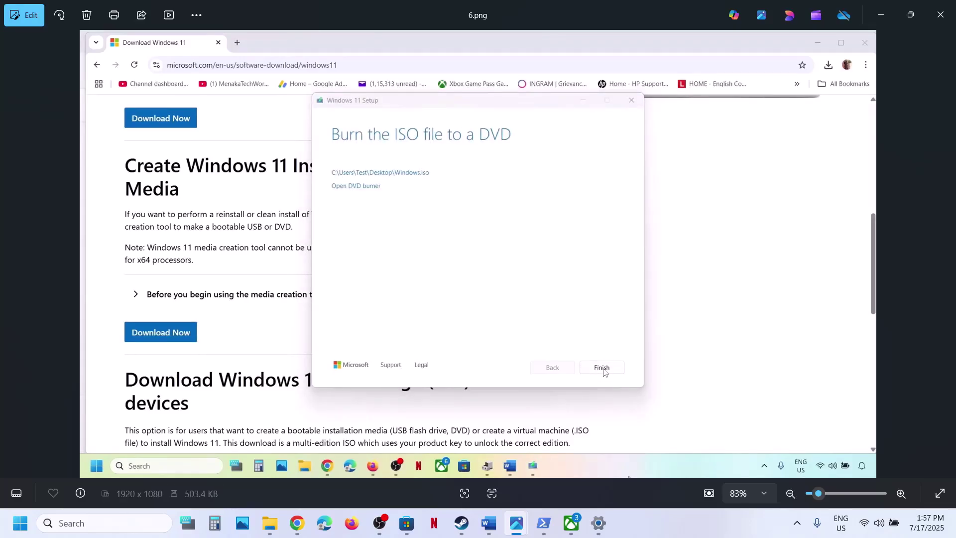
pyautogui.press('Right')
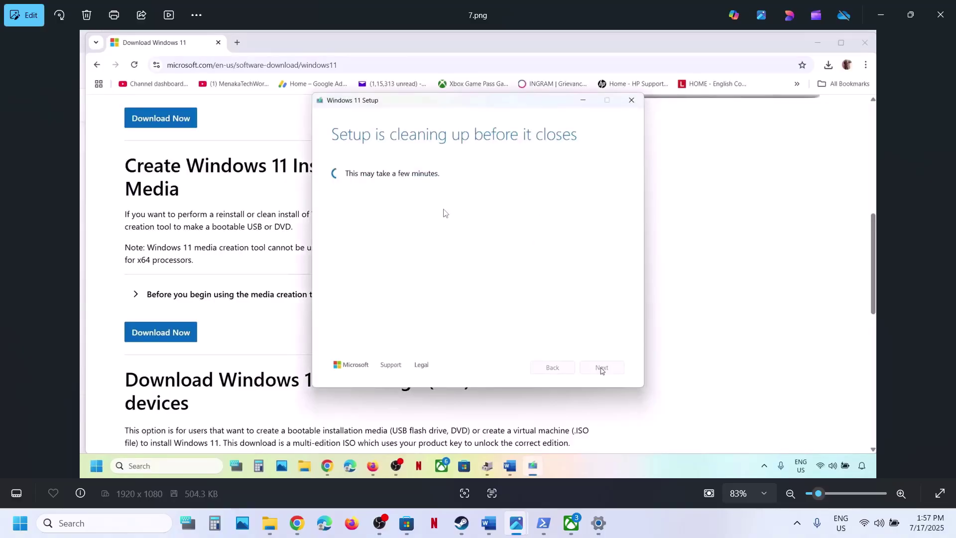
pyautogui.press('Right')
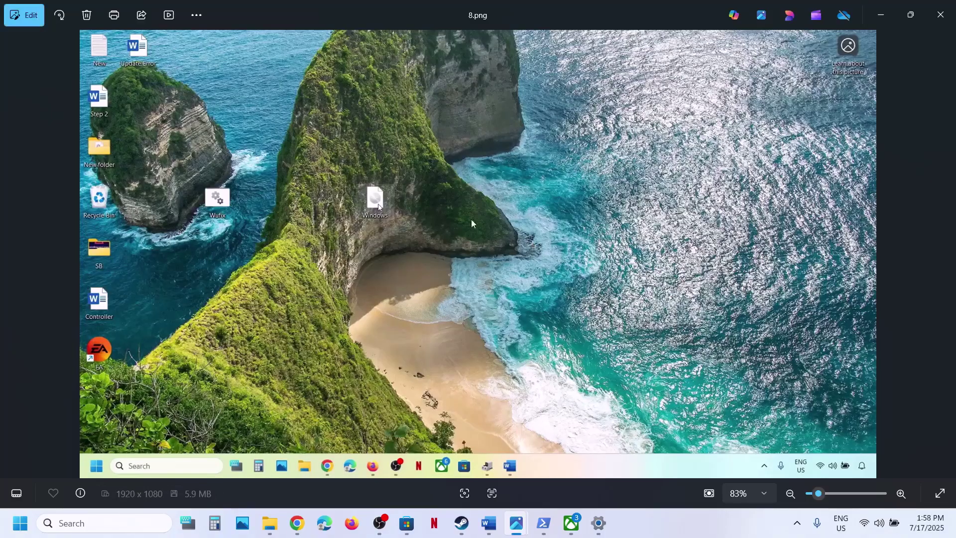
# Step: Advance through the ISO contents, permission prompt, Install Windows 11 and license terms screenshots
pyautogui.scroll(1, 378, 207)
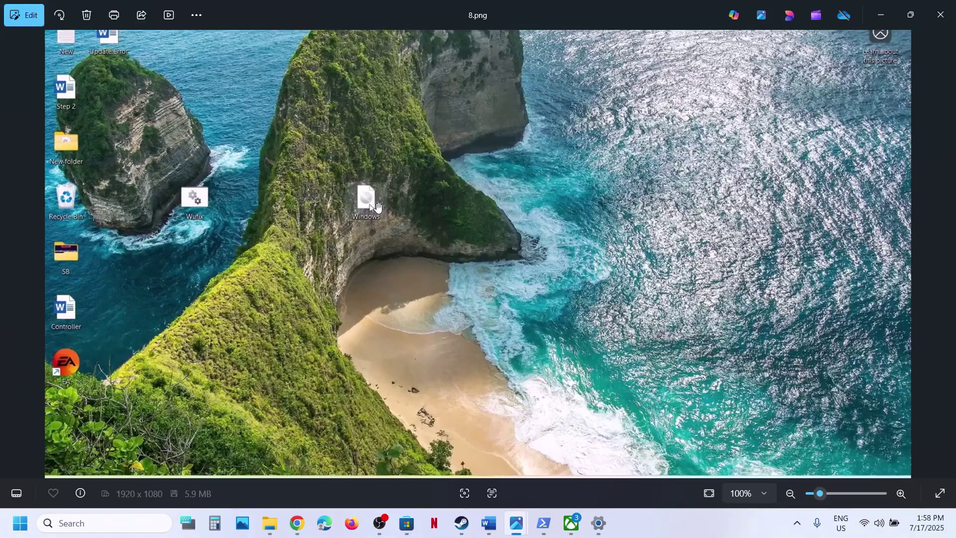
pyautogui.scroll(-1, 378, 207)
pyautogui.press('Right')
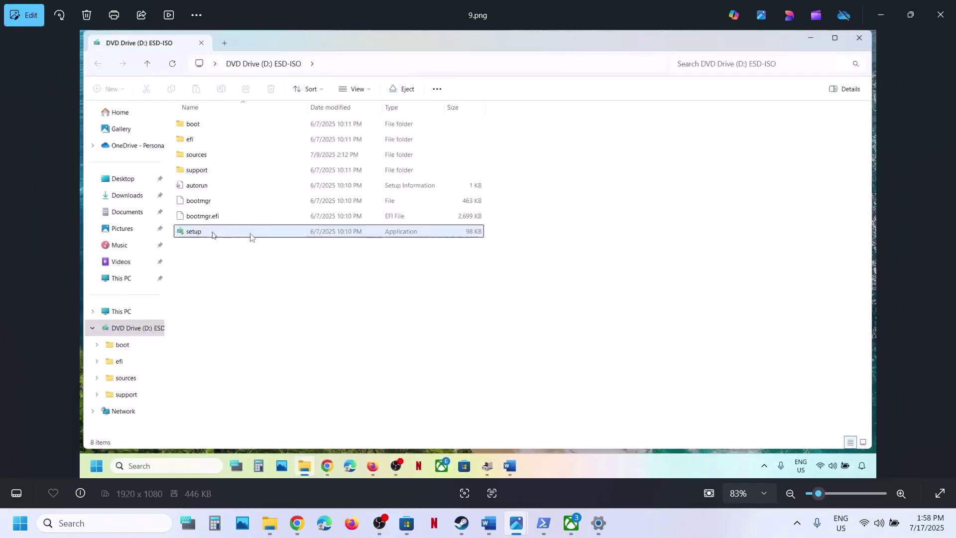
pyautogui.press('Right')
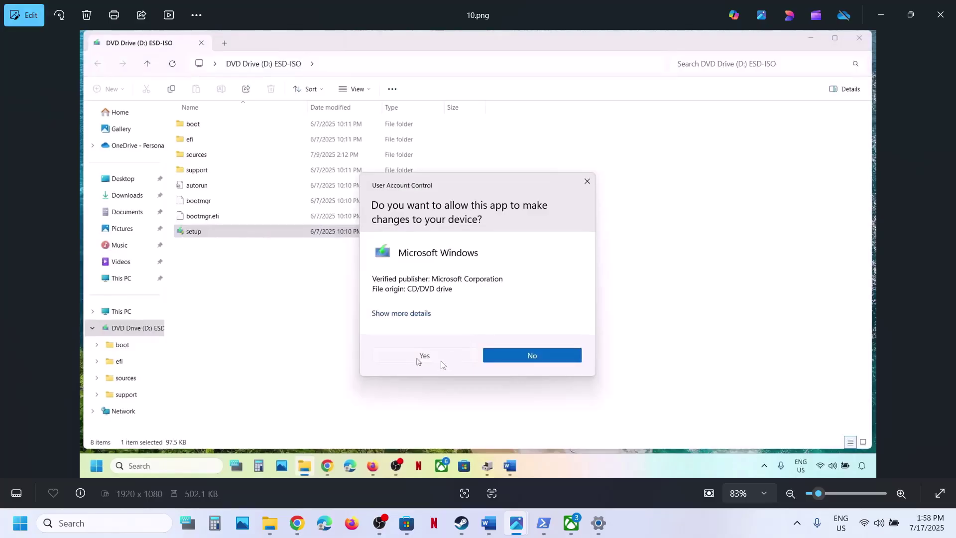
pyautogui.press('Right')
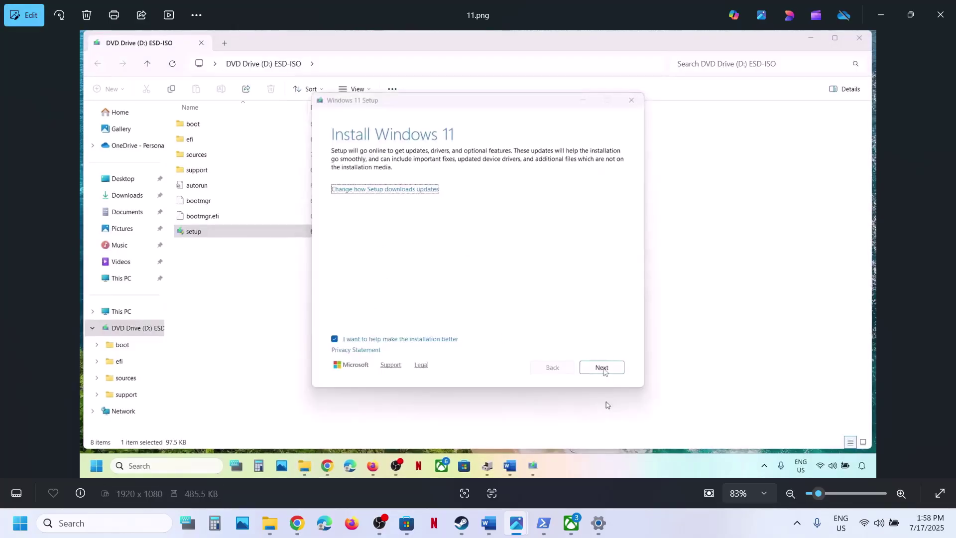
pyautogui.press('Right')
pyautogui.press('Right')
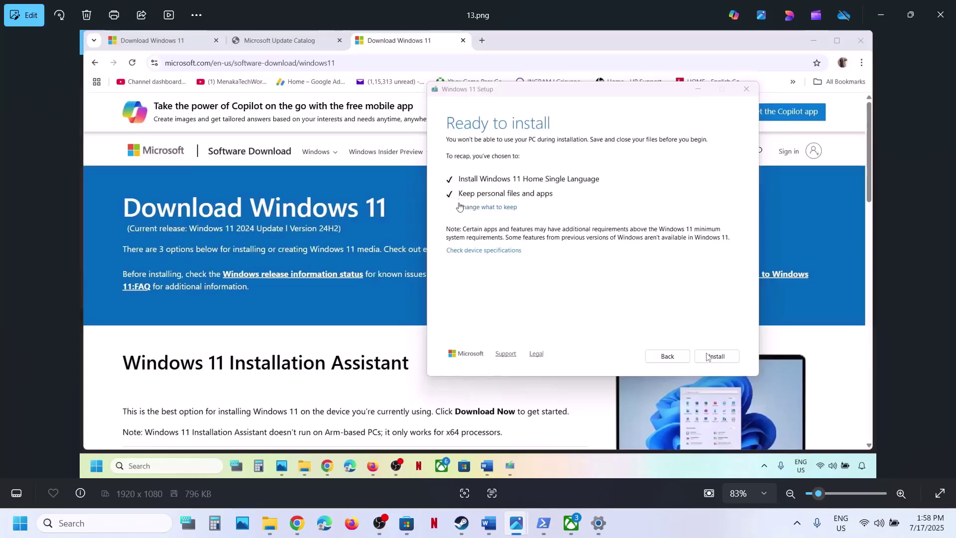
# Step: Launch Xbox from search, maximize it, and close the Game Pass Ultimate banner
pyautogui.click(105, 522)
pyautogui.write('xbox')
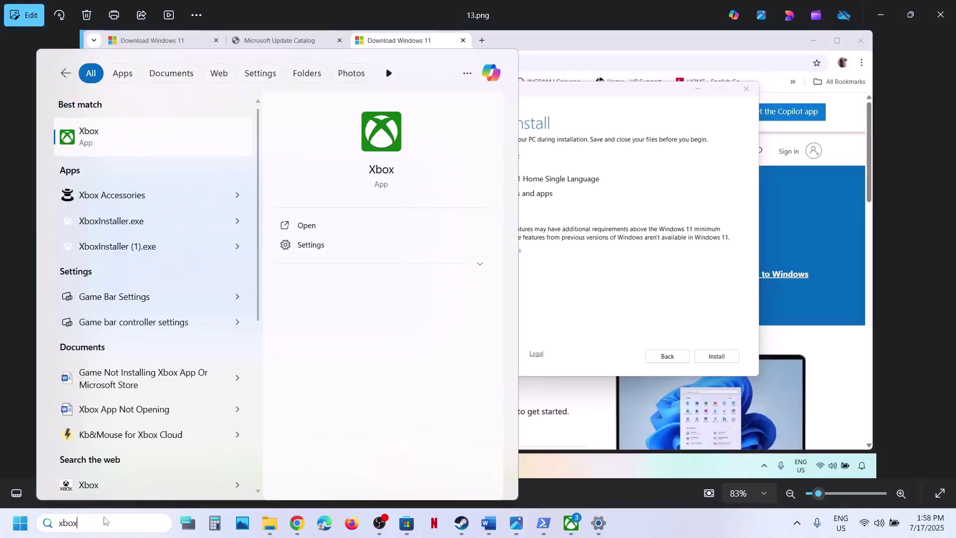
pyautogui.press('Return')
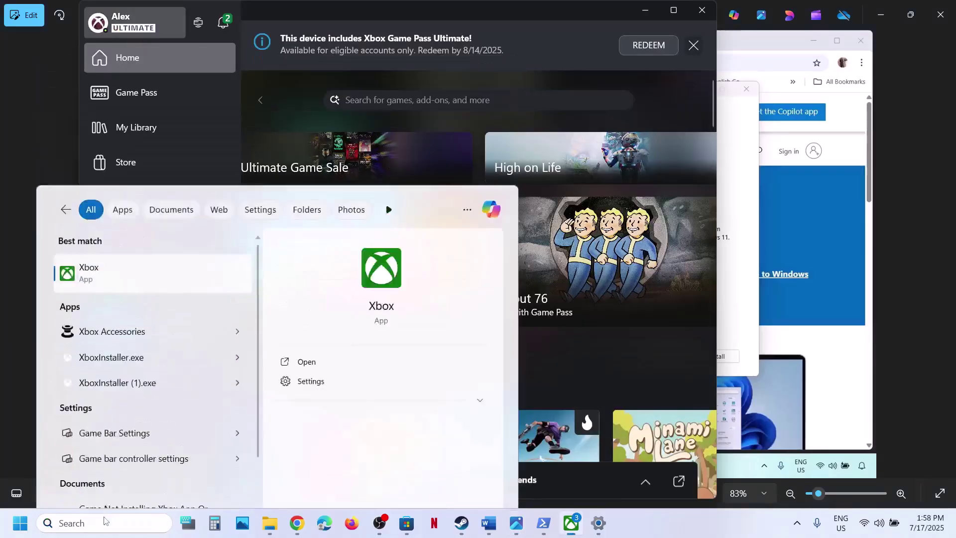
pyautogui.click(673, 11)
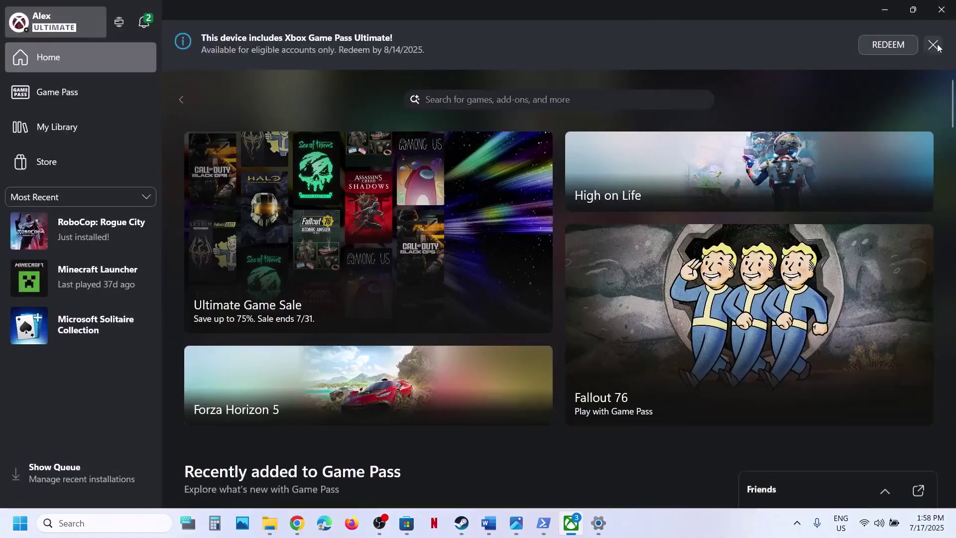
pyautogui.click(933, 45)
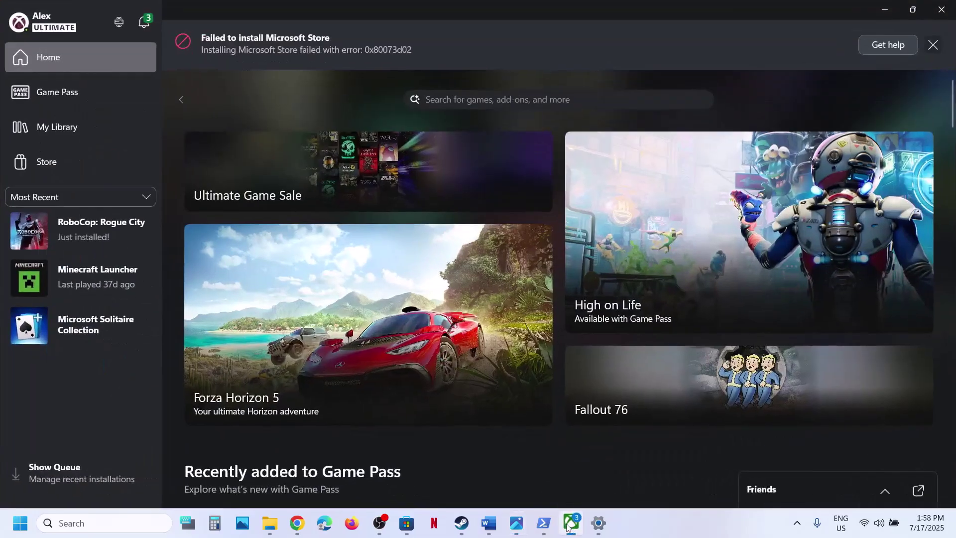
# Step: Switch to the Xbox error image in Photos
pyautogui.moveTo(516, 523)
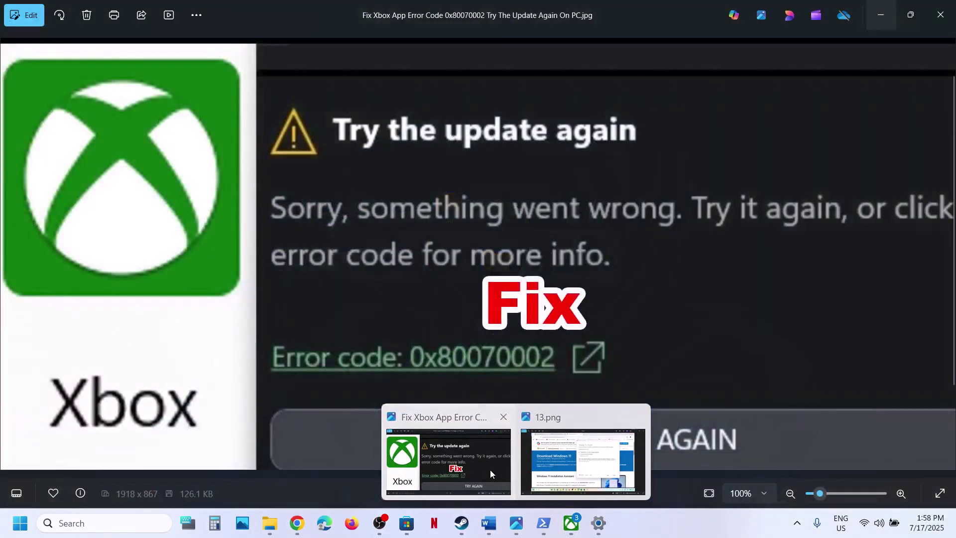
pyautogui.click(490, 470)
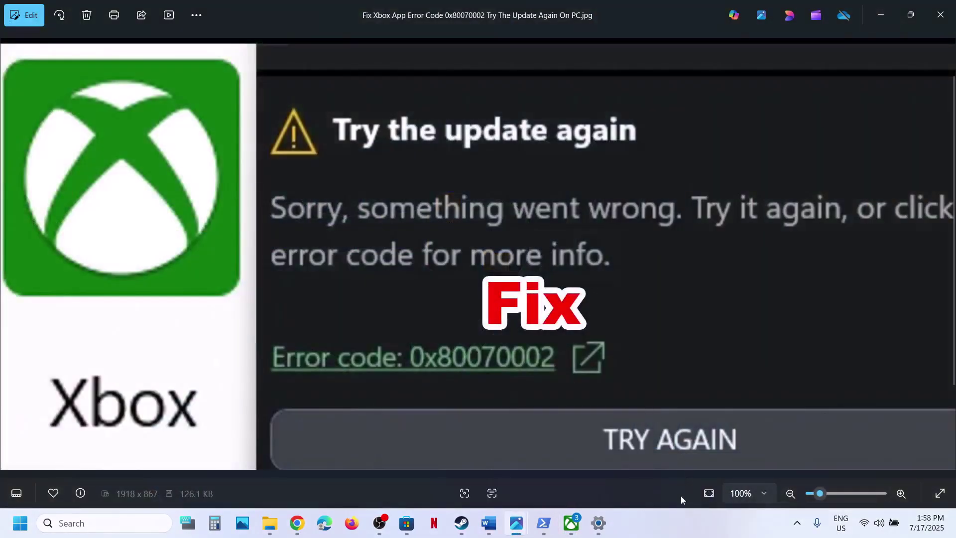
pyautogui.click(673, 517)
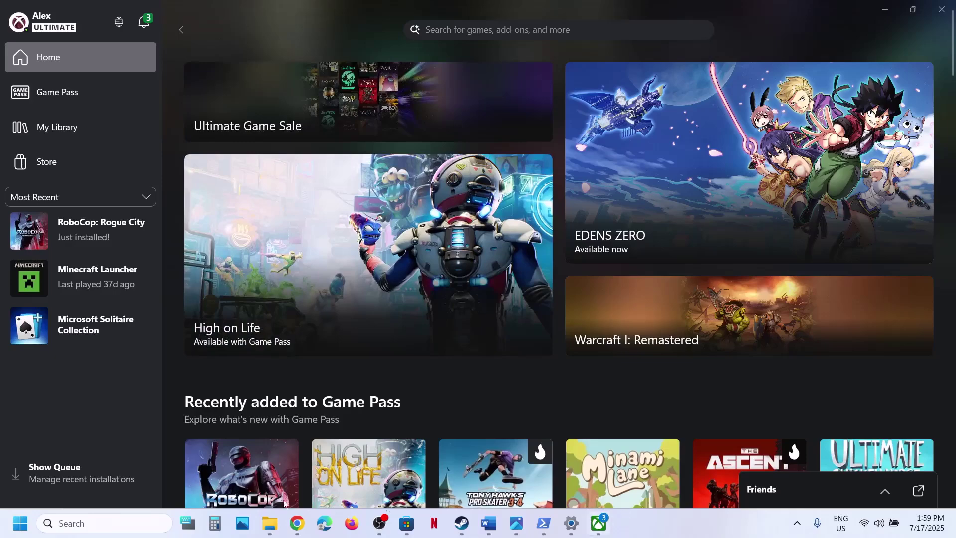
# Step: Reopen the Xbox app by searching xbox in the taskbar
pyautogui.click(122, 517)
pyautogui.write('xbox')
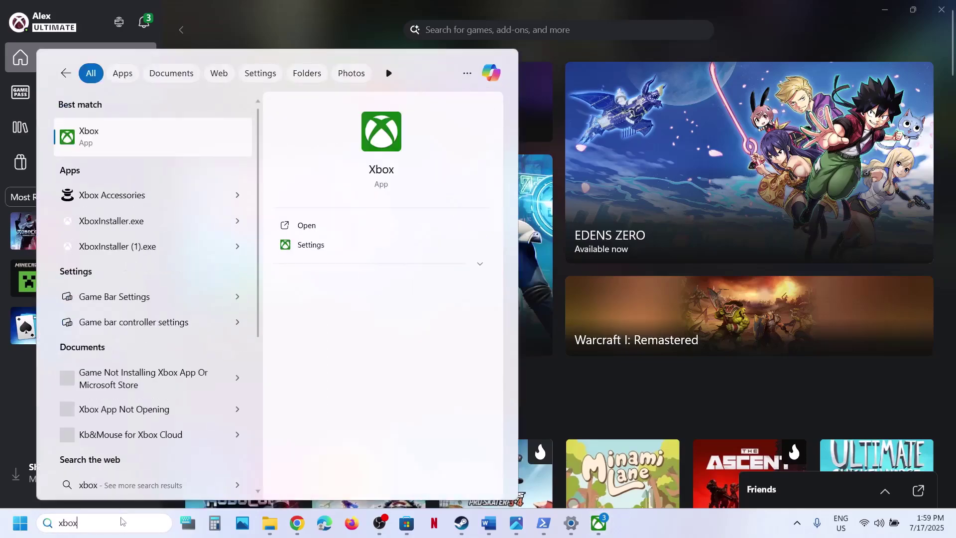
pyautogui.rightClick(599, 523)
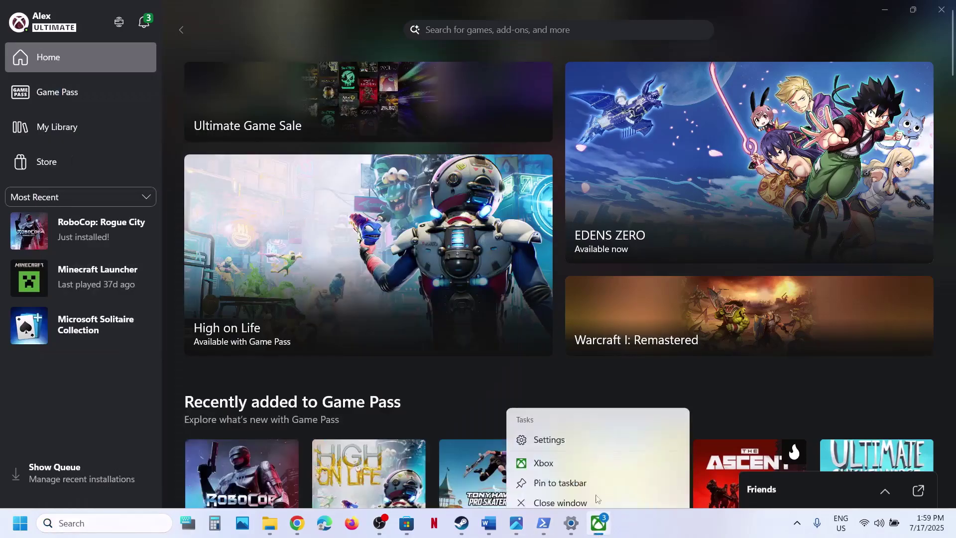
pyautogui.click(87, 523)
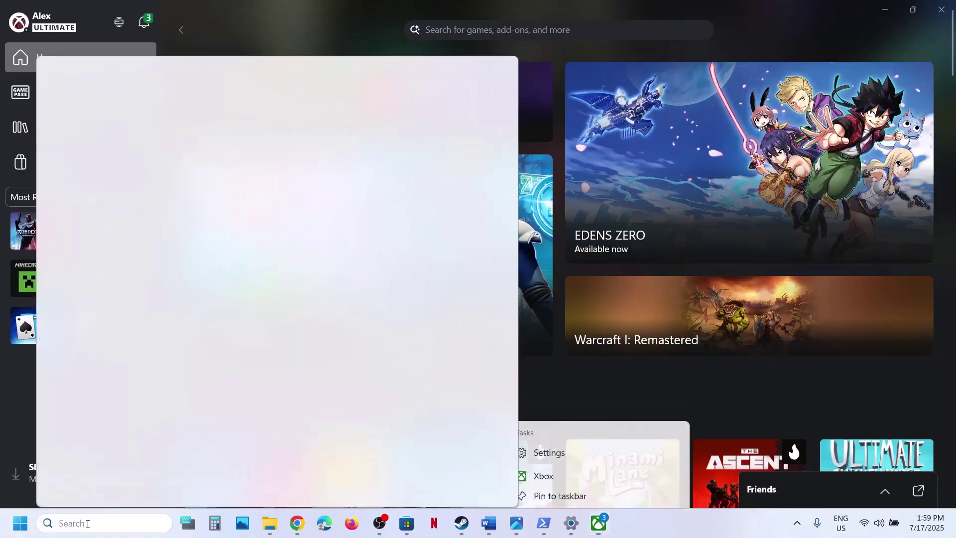
pyautogui.write('xbox')
pyautogui.press('Return')
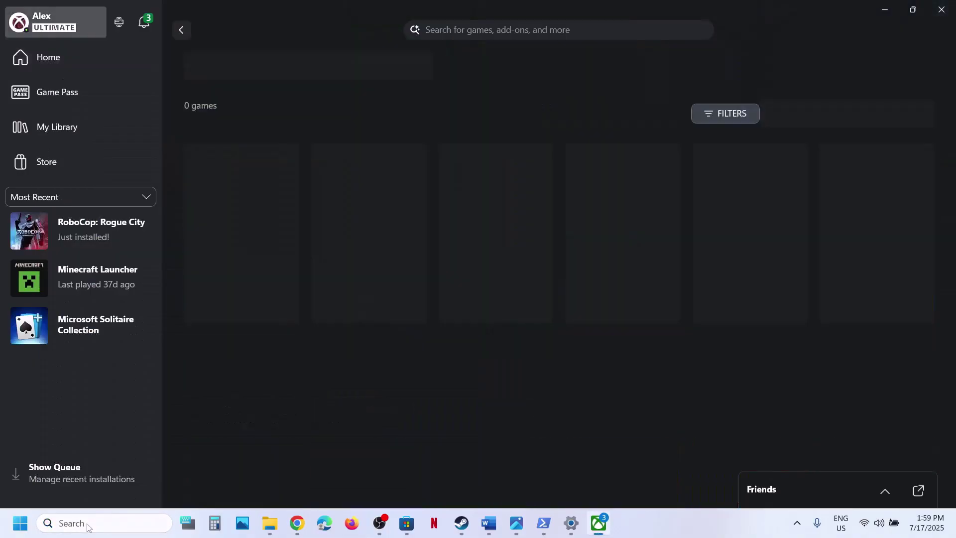